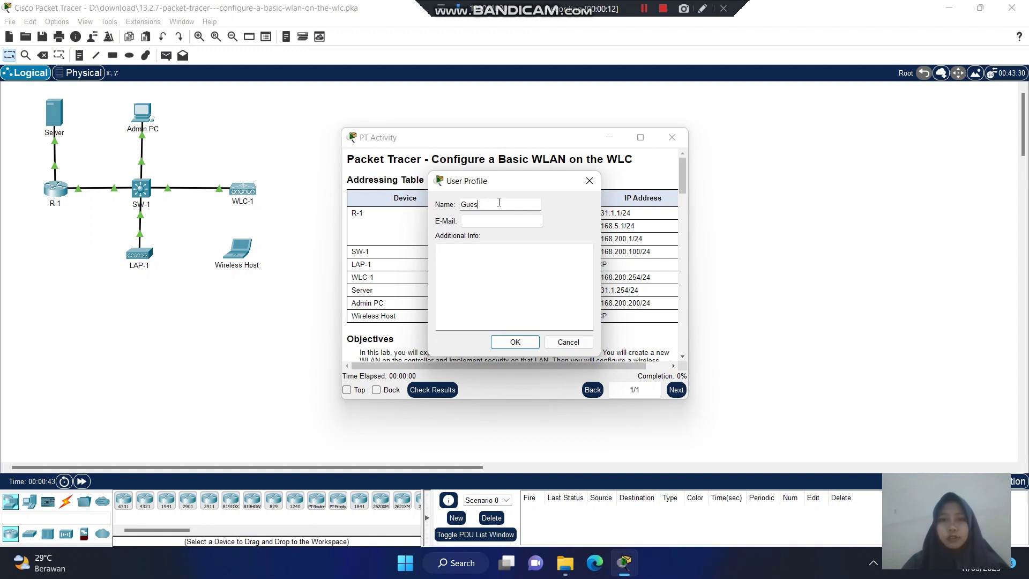
# Enter the student's full name and e-mail address in the User Profile and save it.
pyautogui.press('BackSpace')
pyautogui.press('BackSpace')
pyautogui.press('BackSpace')
pyautogui.press('BackSpace')
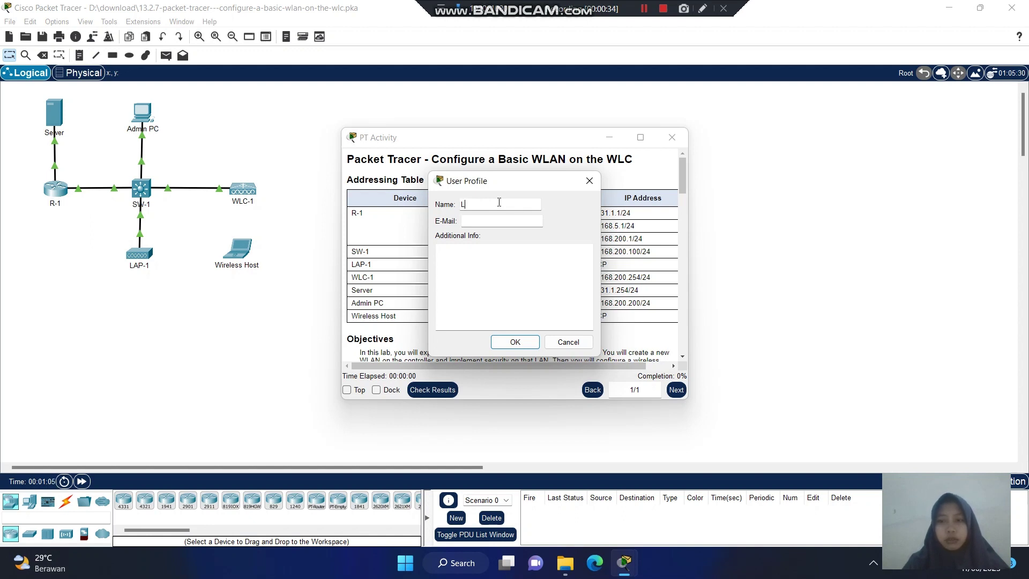
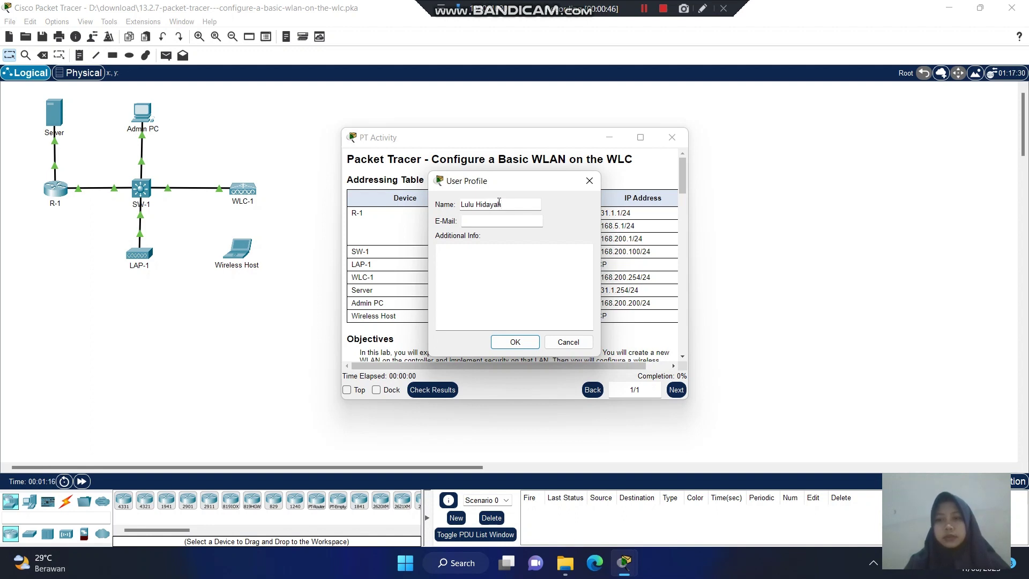
pyautogui.click(489, 223)
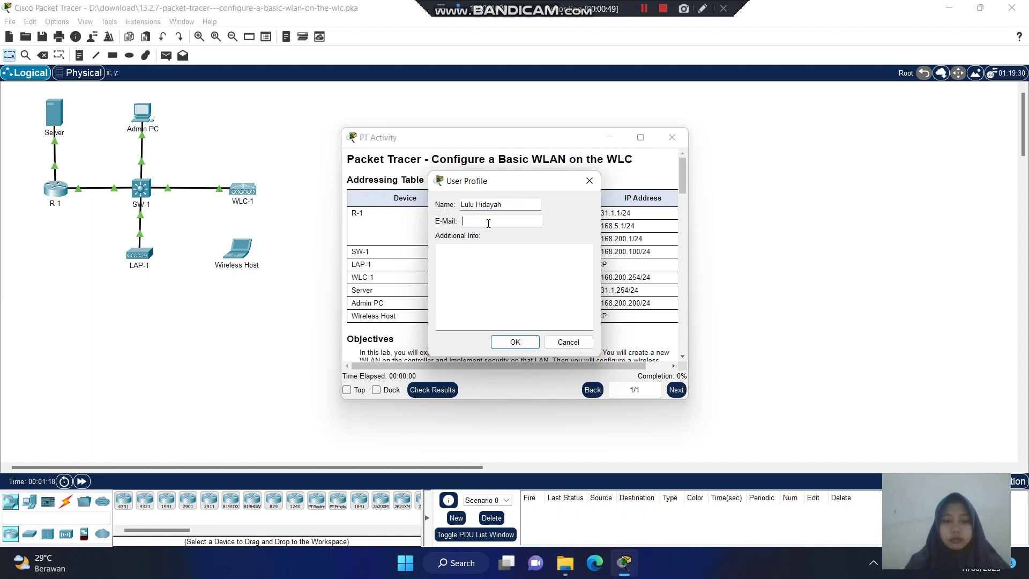
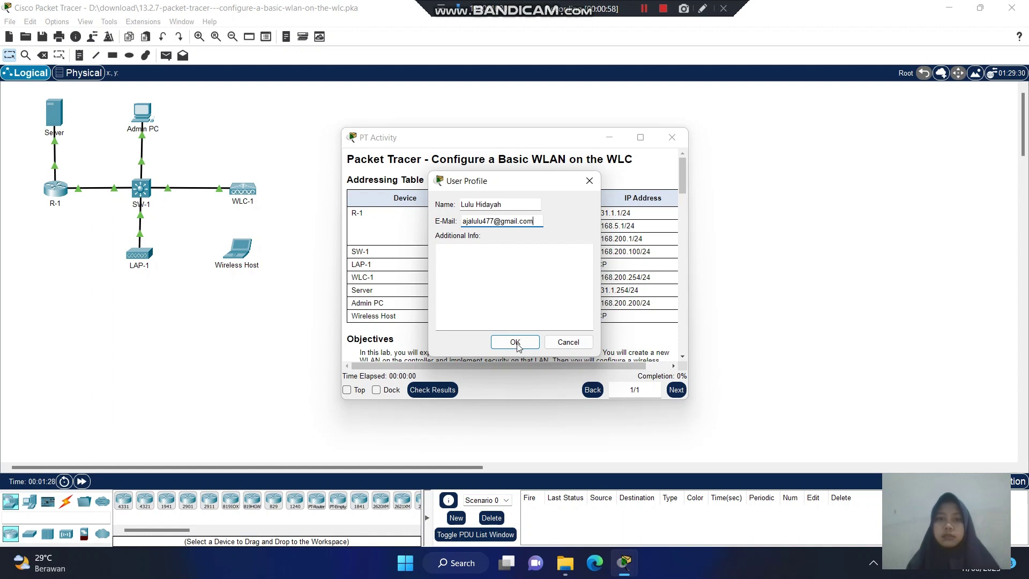
pyautogui.click(515, 343)
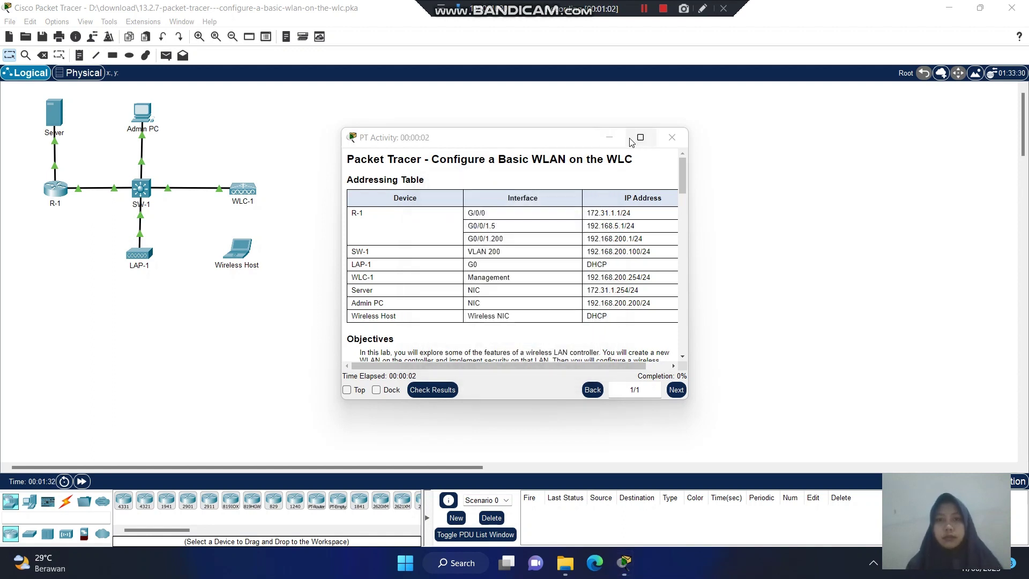
pyautogui.moveTo(551, 140); pyautogui.dragTo(583, 115)
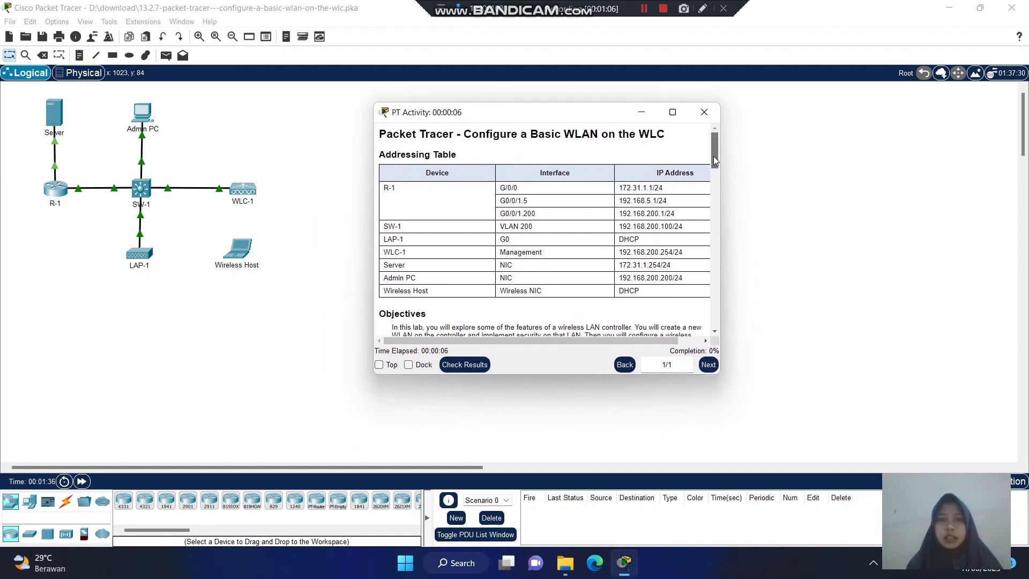
pyautogui.moveTo(713, 156); pyautogui.dragTo(716, 152)
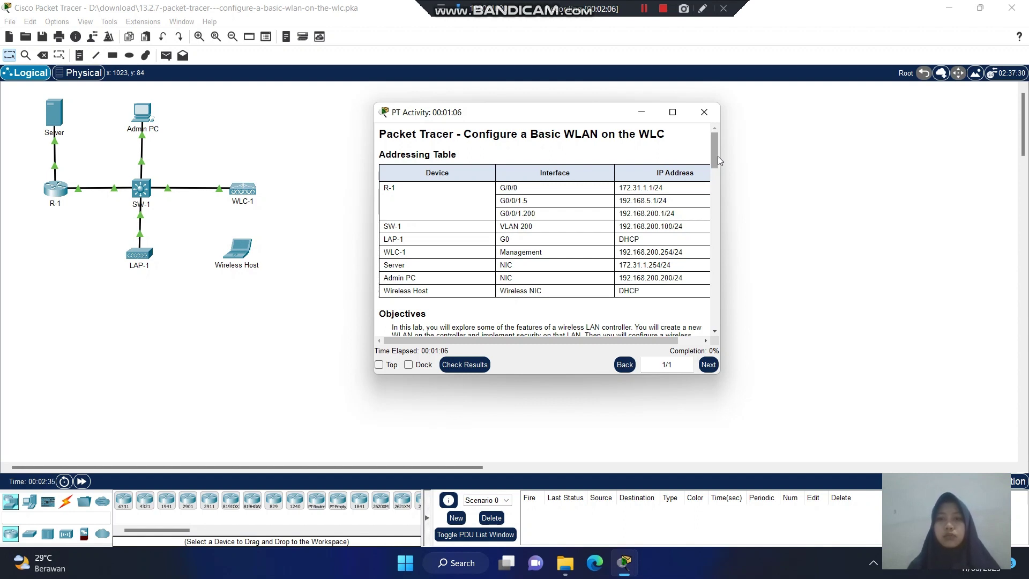
# Scroll through the activity instructions and snap their window to the right half of the screen.
pyautogui.moveTo(715, 156); pyautogui.dragTo(715, 156)
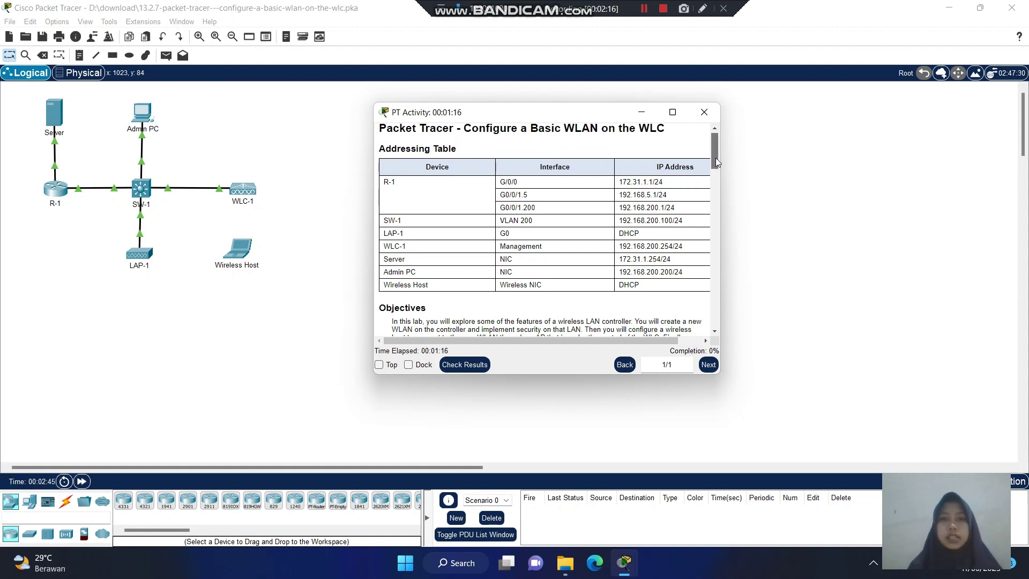
pyautogui.moveTo(715, 158); pyautogui.dragTo(715, 159)
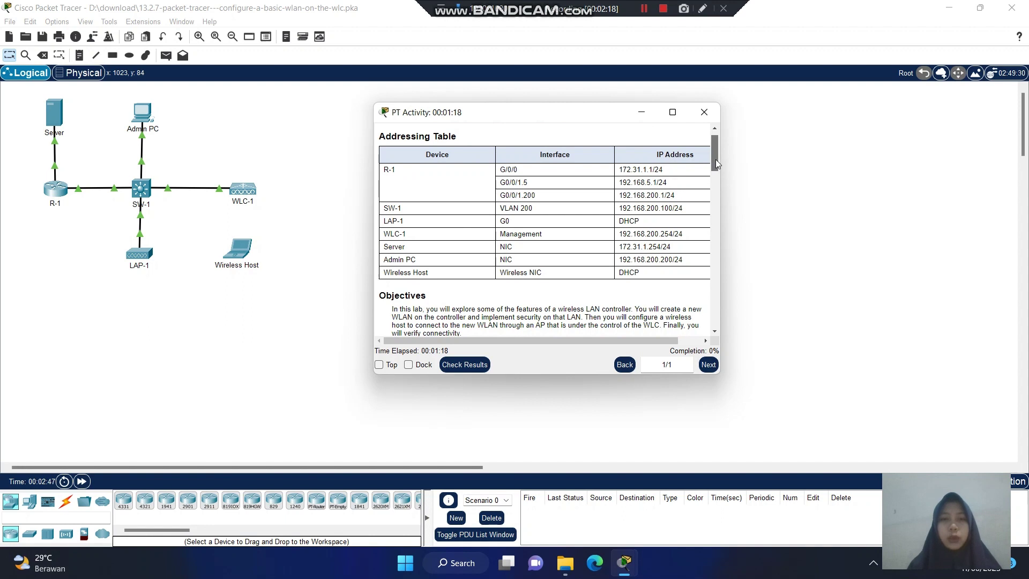
pyautogui.moveTo(715, 160); pyautogui.dragTo(715, 160)
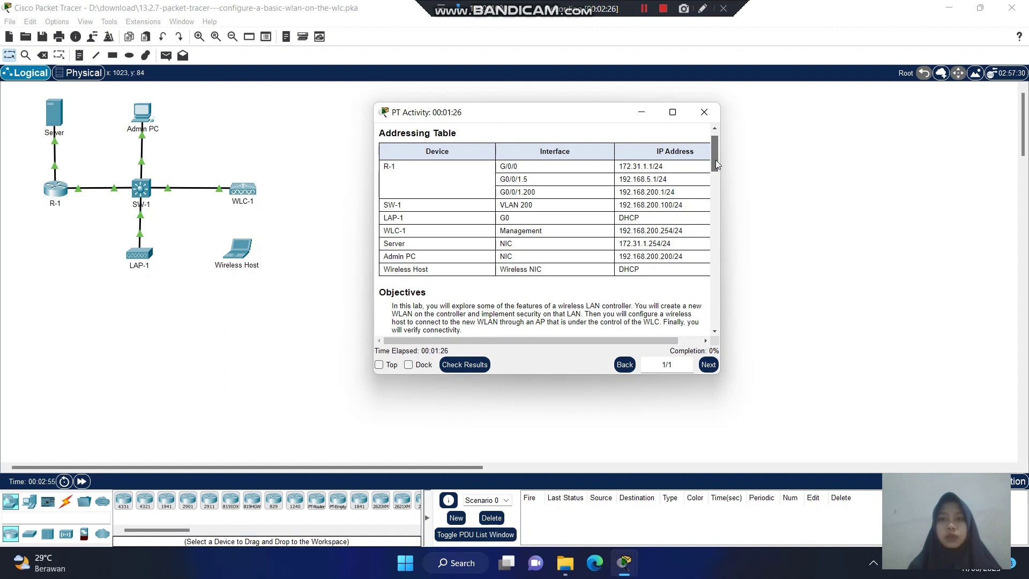
pyautogui.moveTo(715, 159); pyautogui.dragTo(715, 163)
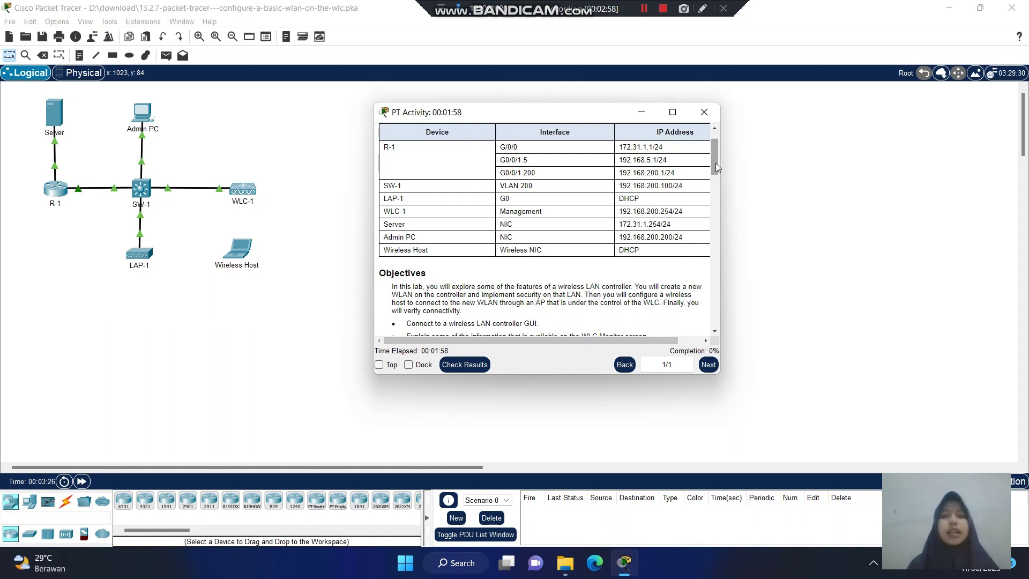
pyautogui.scroll(-1, 716, 163)
pyautogui.scroll(-5, 718, 177)
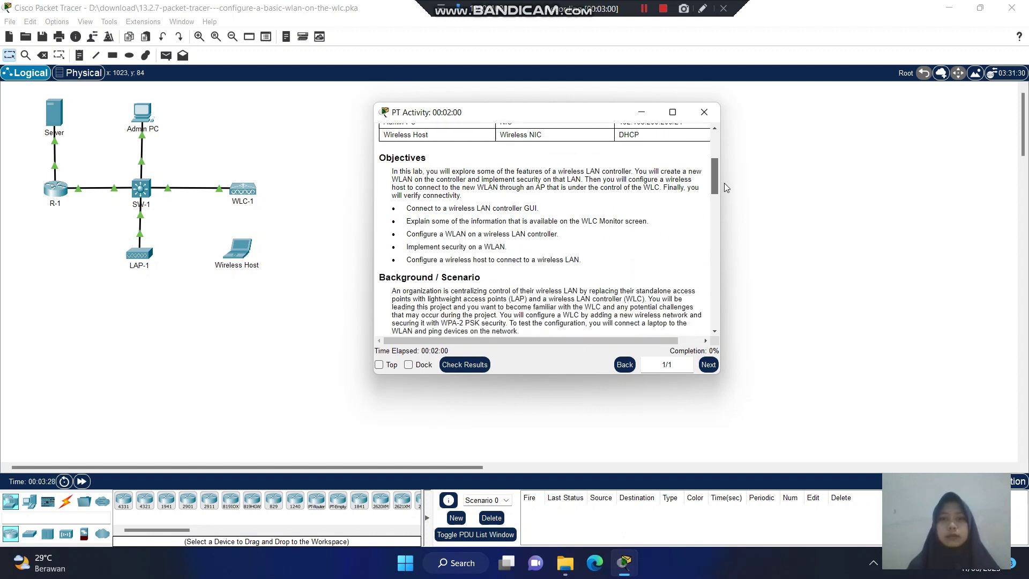
pyautogui.moveTo(678, 113)
pyautogui.click(655, 144)
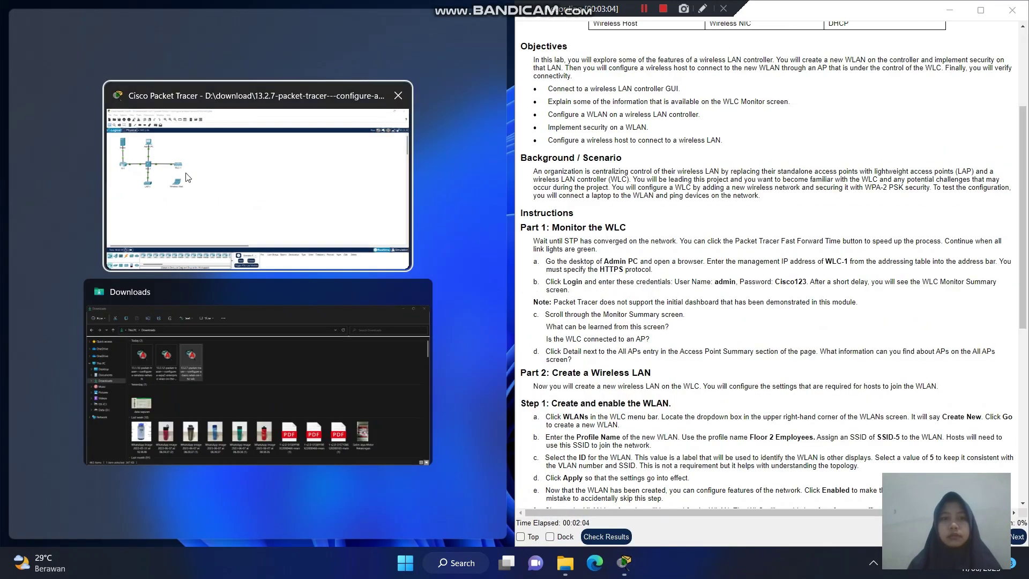
# Tile the Packet Tracer topology window on the left half beside the instructions.
pyautogui.click(97, 216)
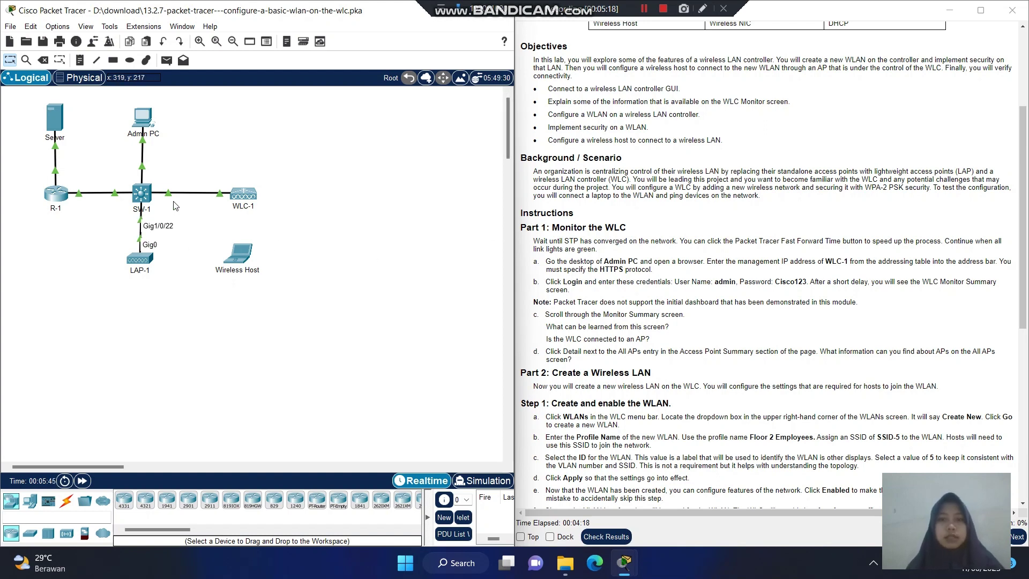
# Launch the Web Browser from the Admin PC's Desktop applications.
pyautogui.click(145, 119)
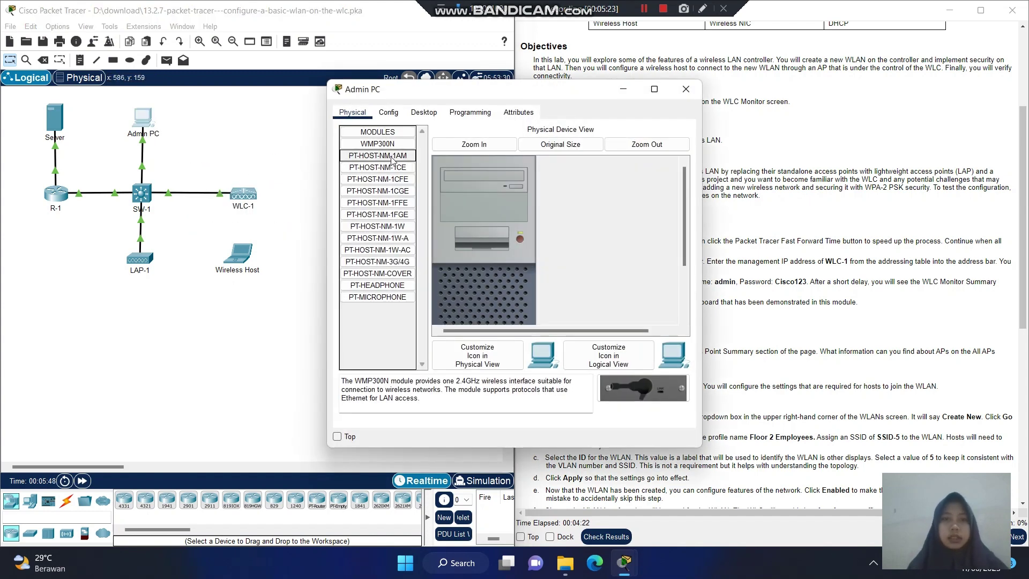
pyautogui.click(431, 114)
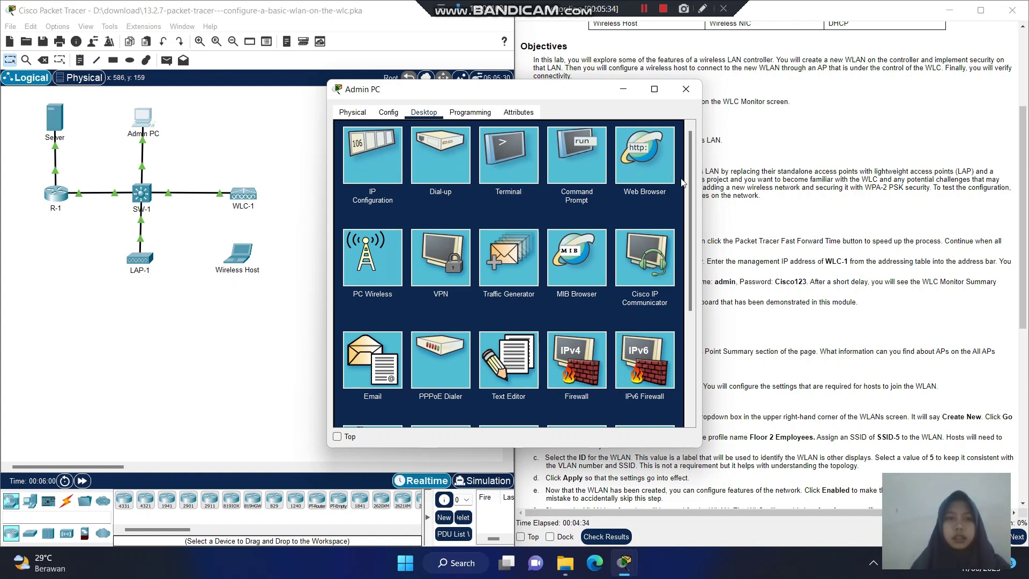
pyautogui.click(651, 165)
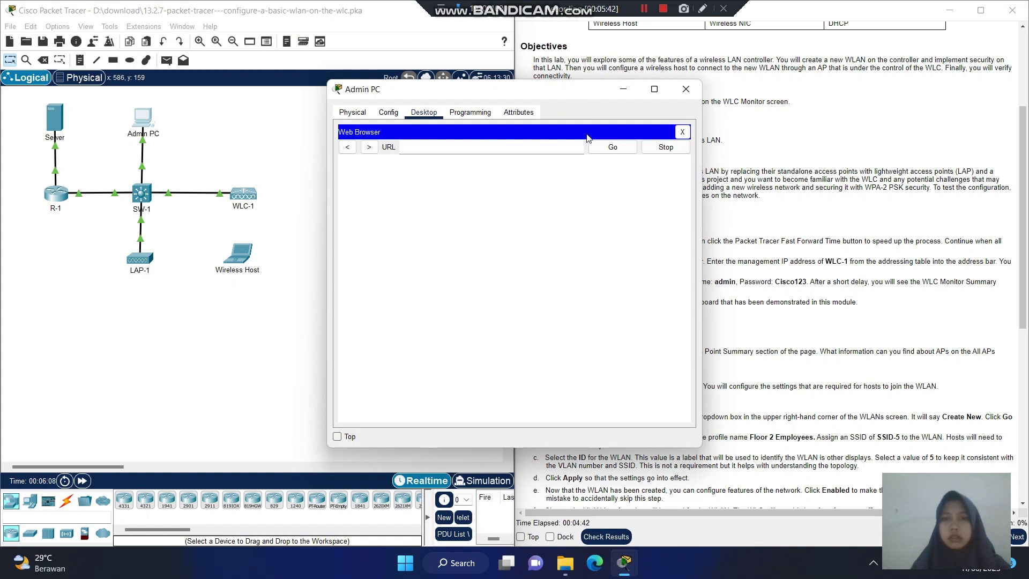
# Load 192.168.200.254 in the Admin PC browser after moving its window aside.
pyautogui.moveTo(582, 98); pyautogui.dragTo(632, 46)
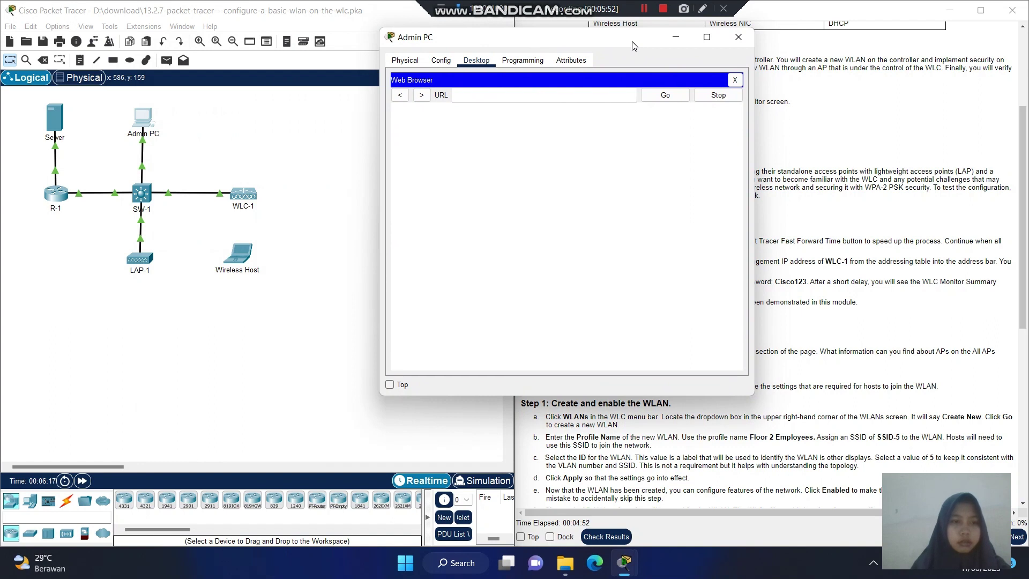
pyautogui.moveTo(632, 45); pyautogui.dragTo(737, 165)
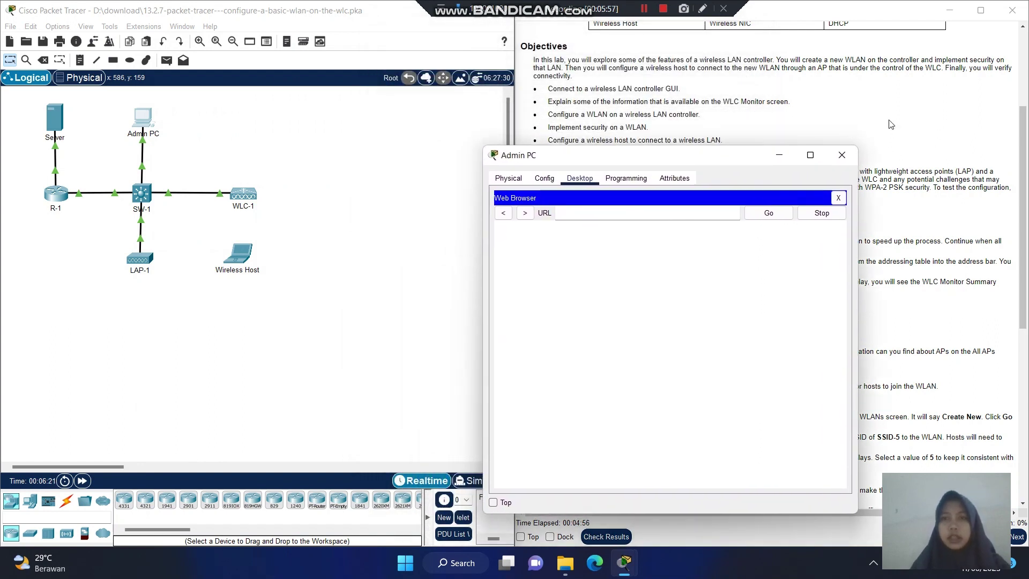
pyautogui.moveTo(1024, 140); pyautogui.dragTo(1024, 116)
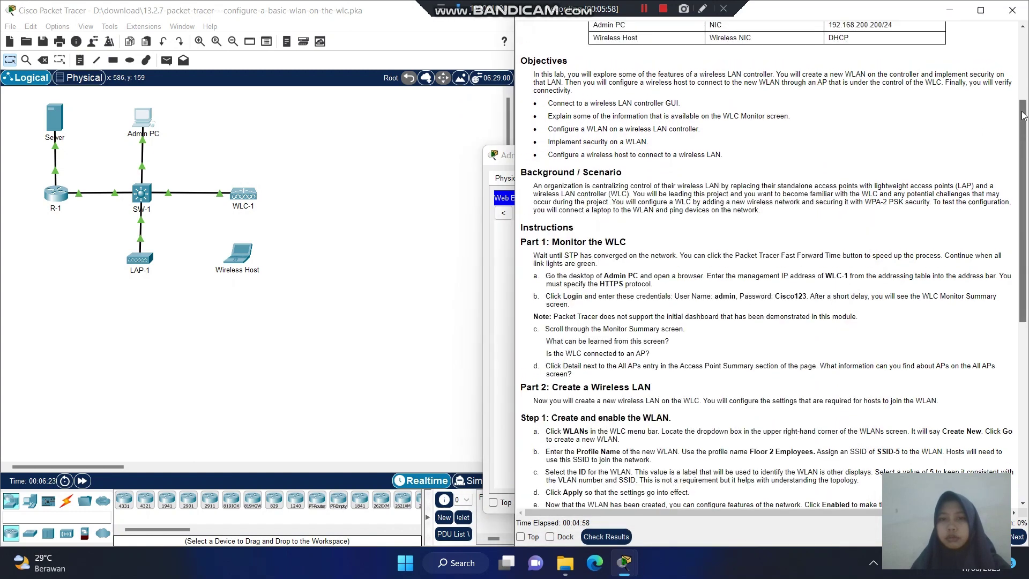
pyautogui.scroll(5, 647, 213)
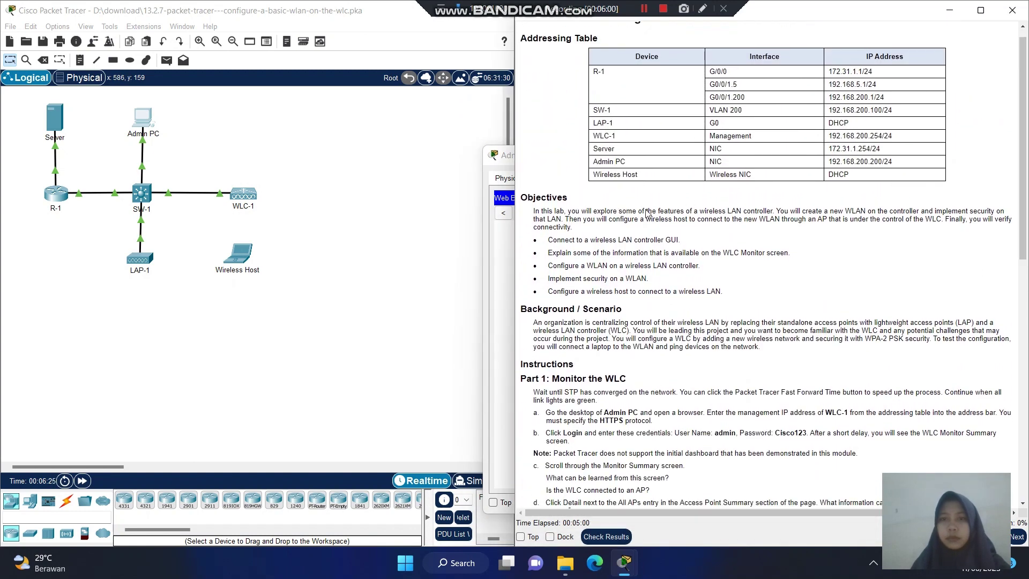
pyautogui.moveTo(506, 161); pyautogui.dragTo(350, 140)
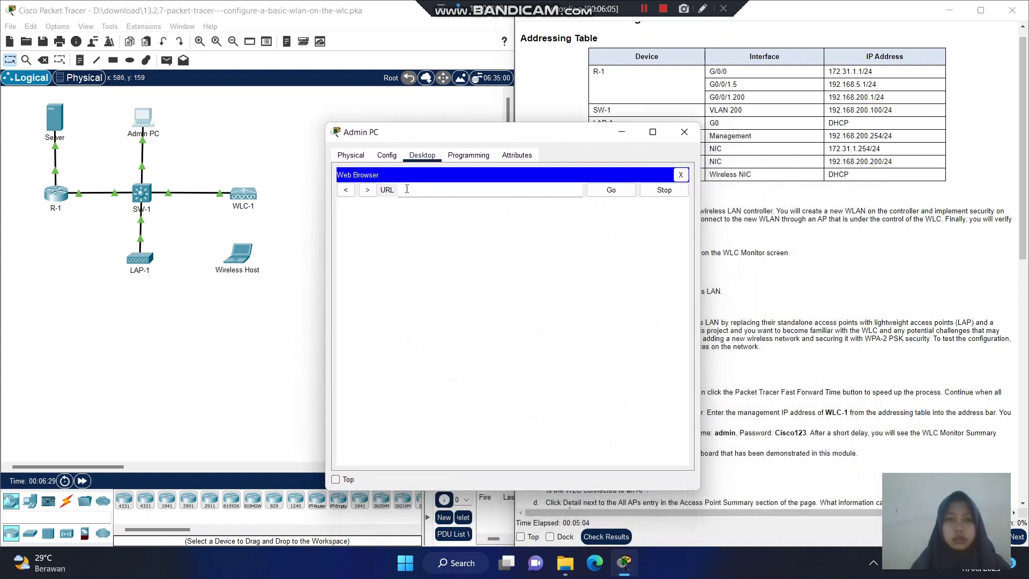
pyautogui.write('192.168')
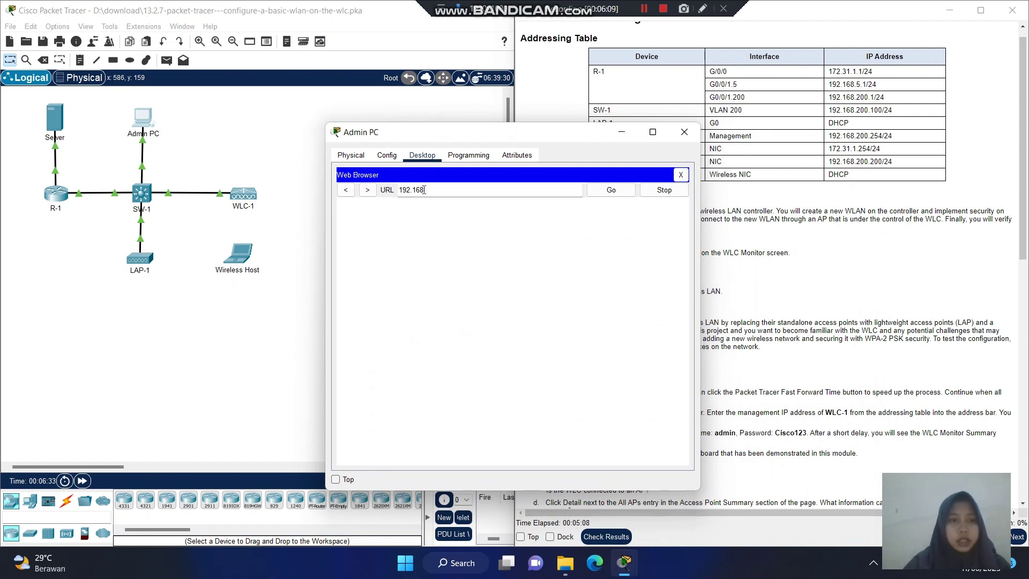
pyautogui.write('.200.')
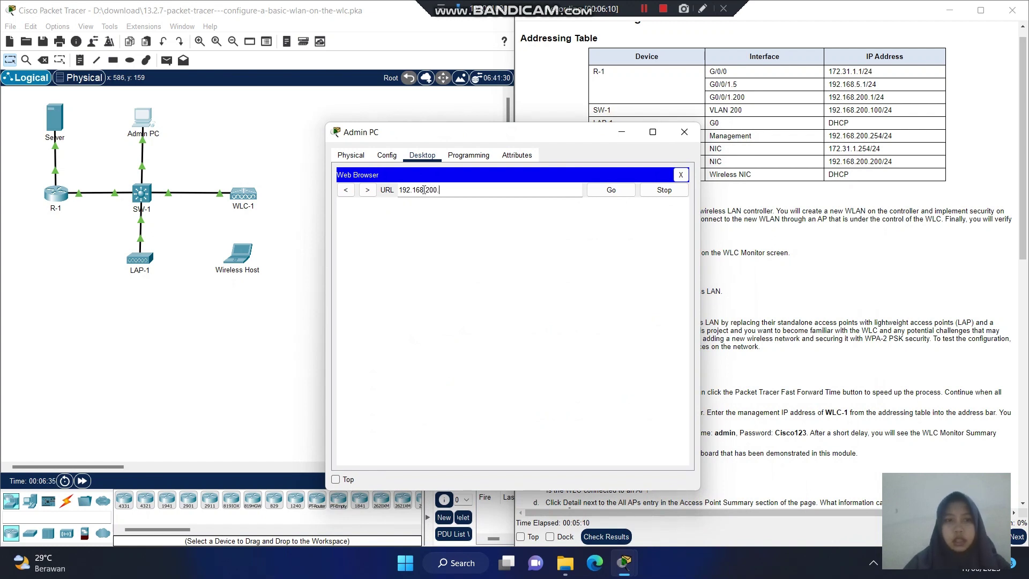
pyautogui.write('254')
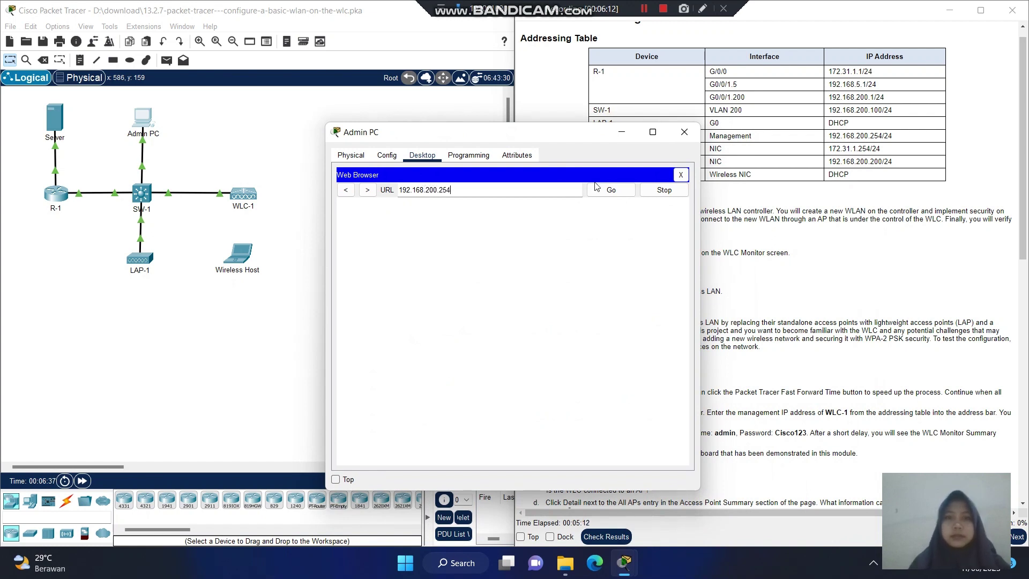
pyautogui.click(613, 192)
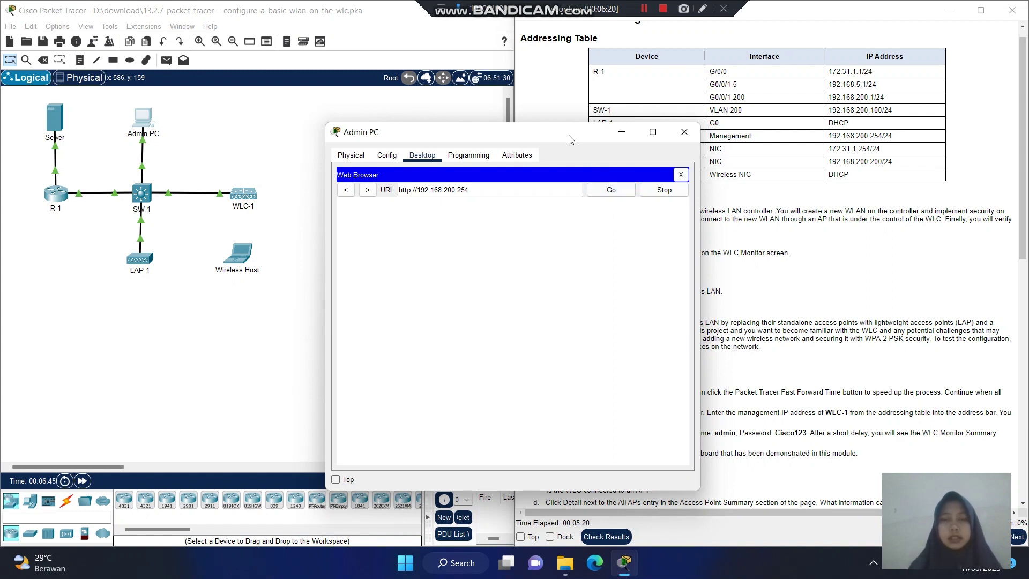
pyautogui.moveTo(570, 140); pyautogui.dragTo(516, 87)
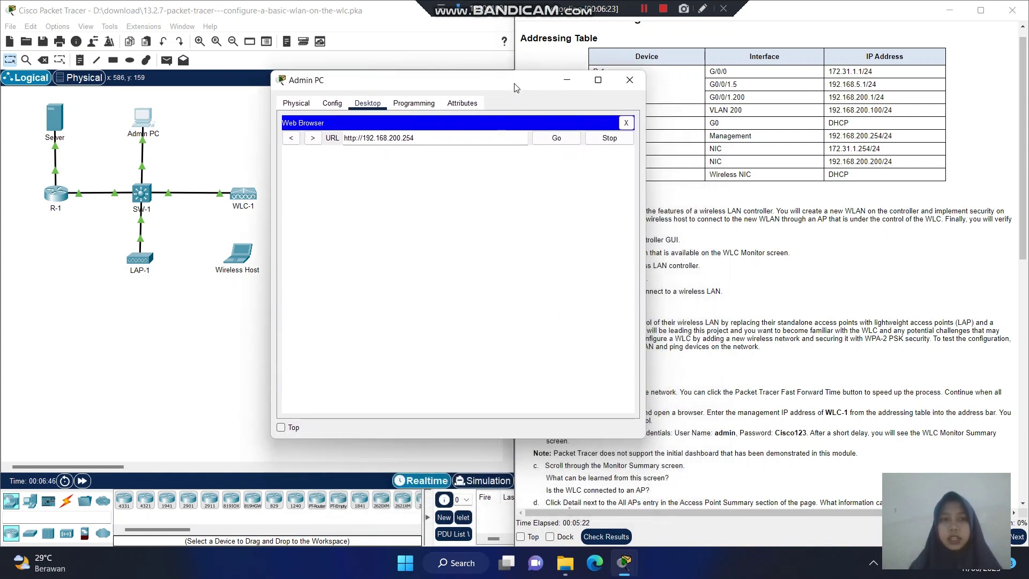
pyautogui.click(554, 141)
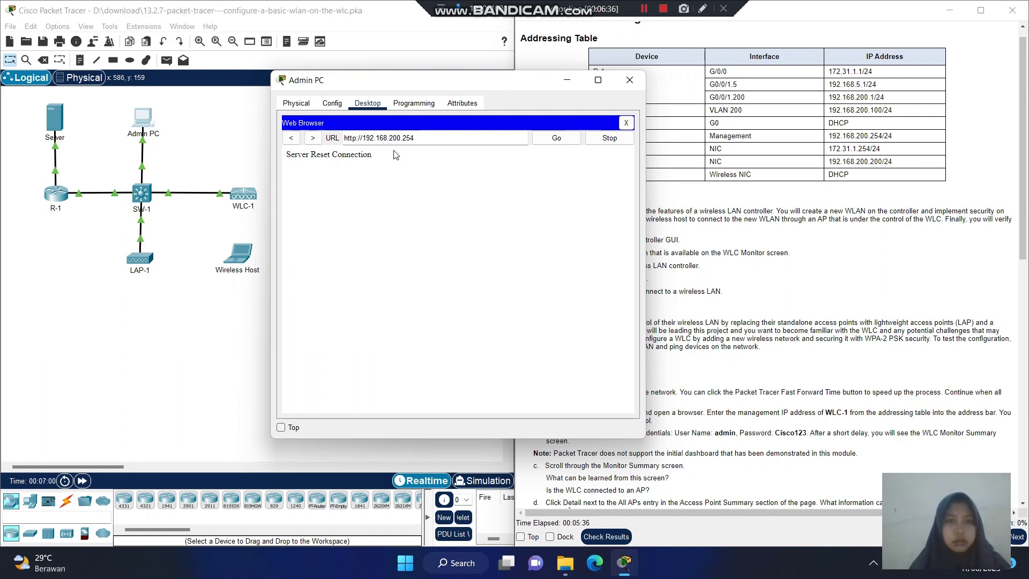
pyautogui.click(556, 142)
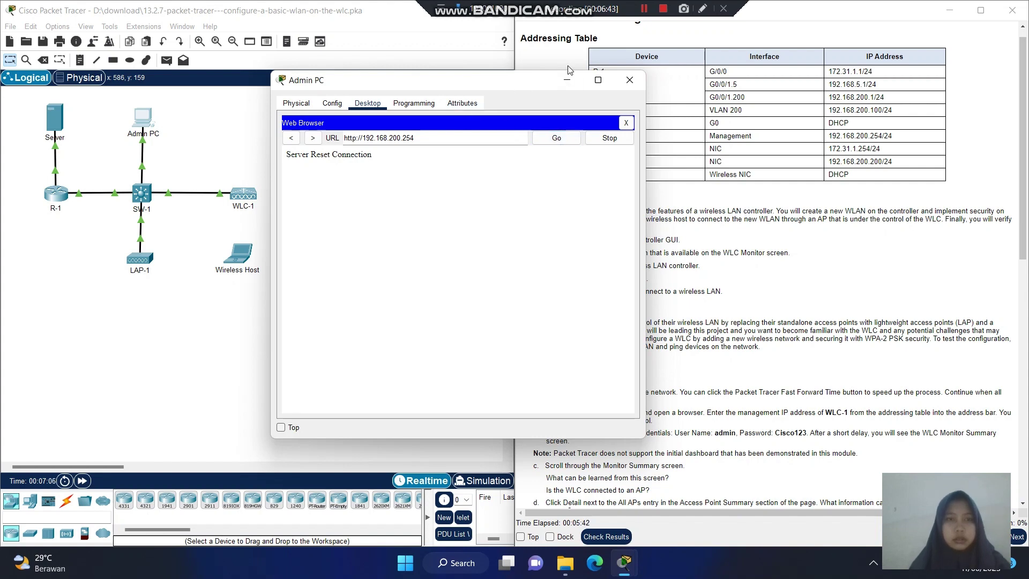
pyautogui.click(644, 9)
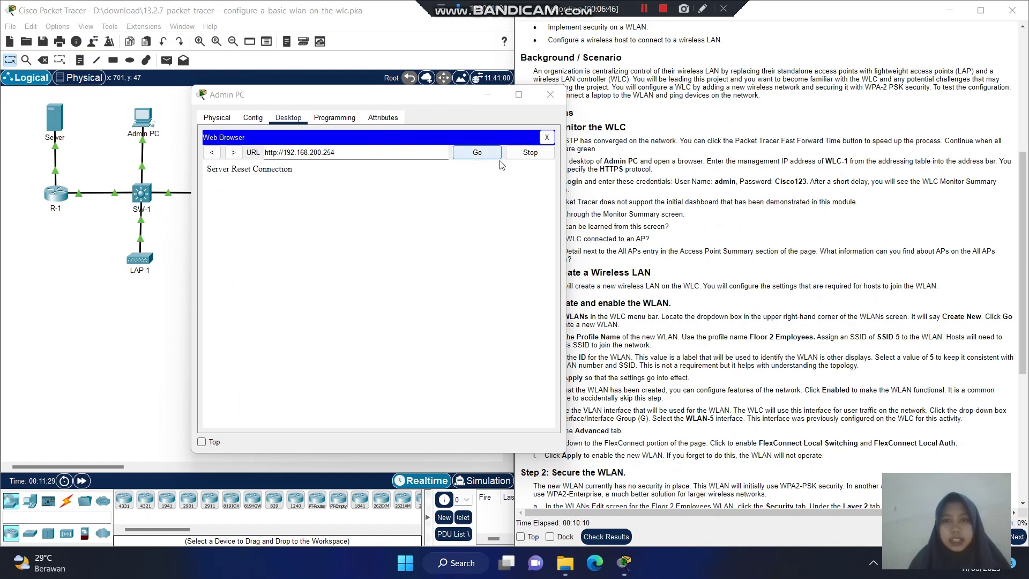
pyautogui.moveTo(443, 104); pyautogui.dragTo(393, 98)
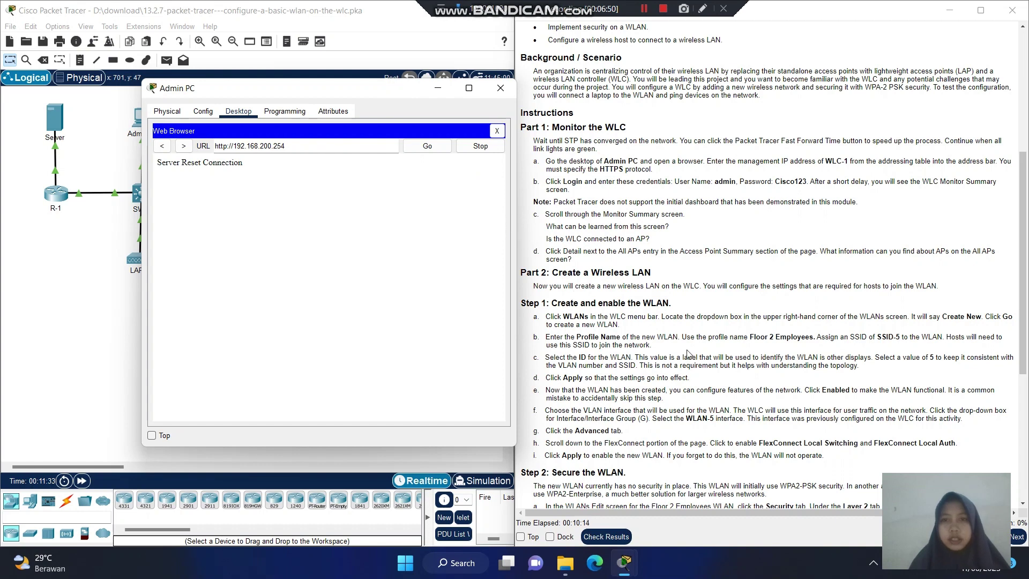
pyautogui.click(226, 148)
pyautogui.write('s')
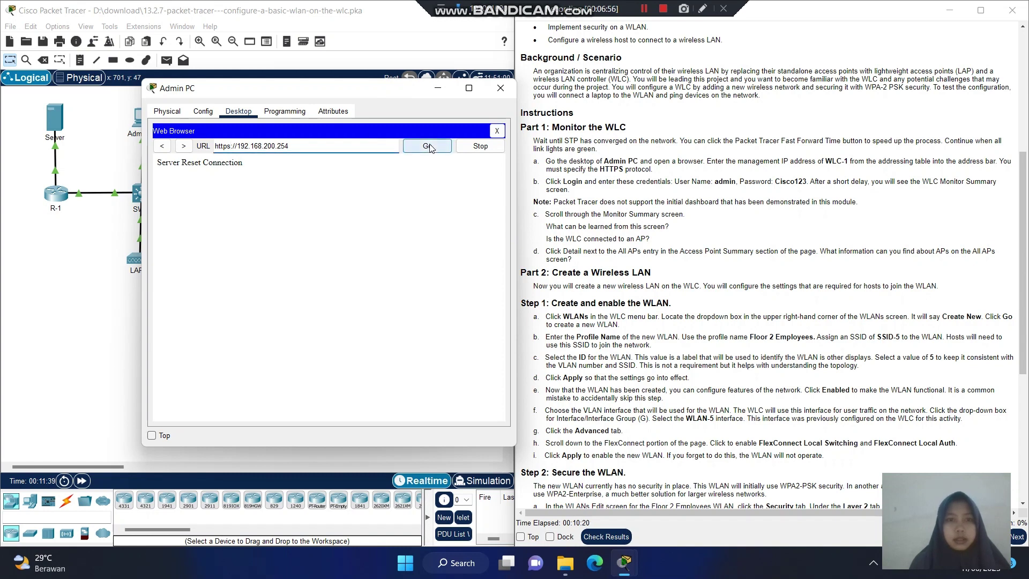
pyautogui.click(429, 146)
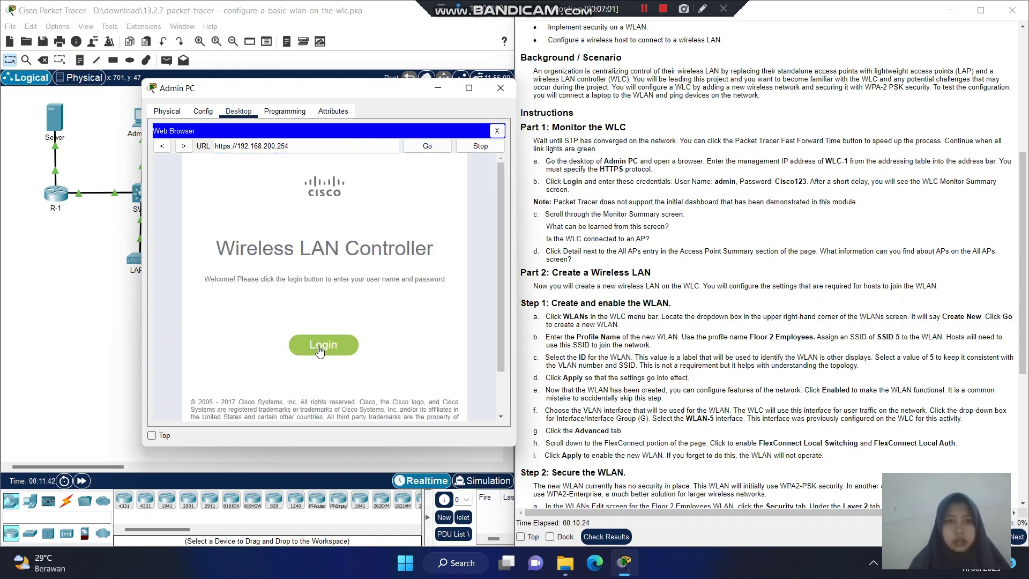
# Open the controller login prompt and enter user name admin with the account password.
pyautogui.click(320, 349)
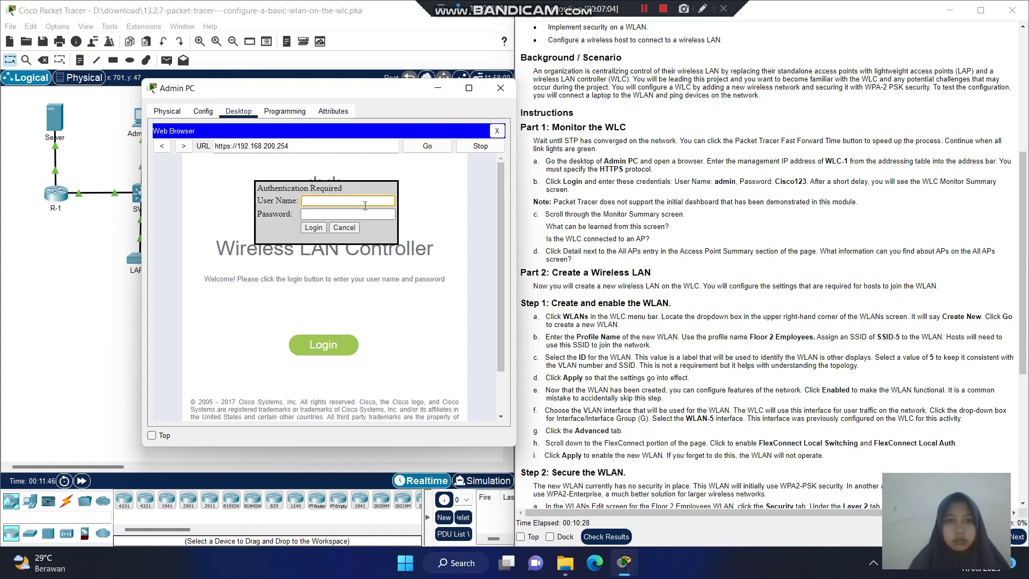
pyautogui.write('admin')
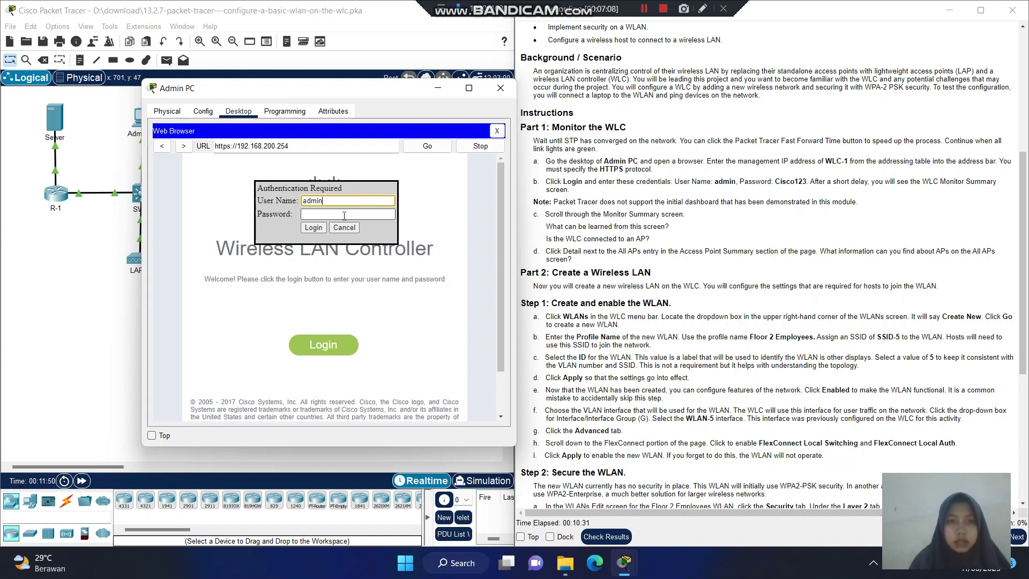
pyautogui.click(344, 216)
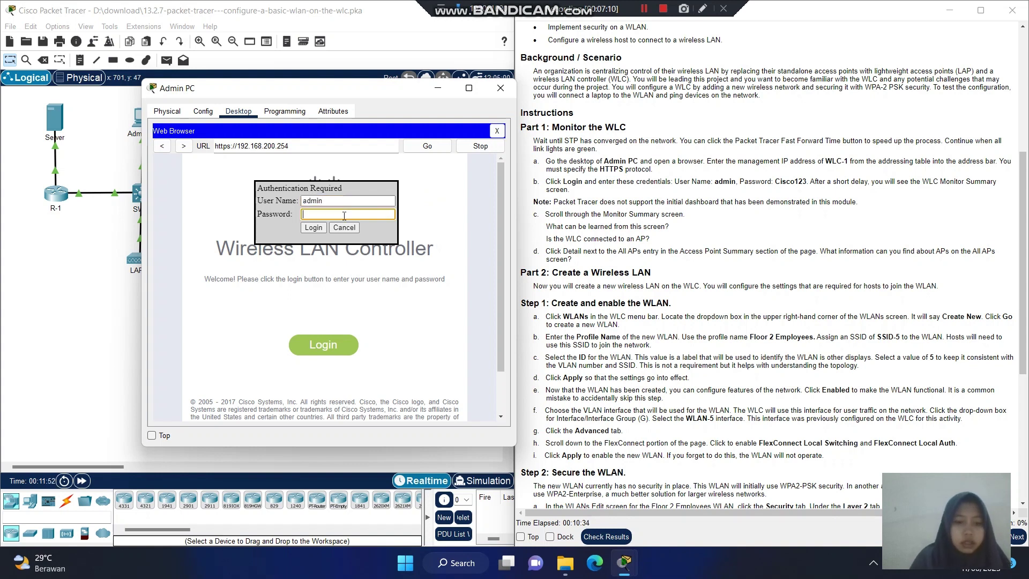
pyautogui.write('Cisc')
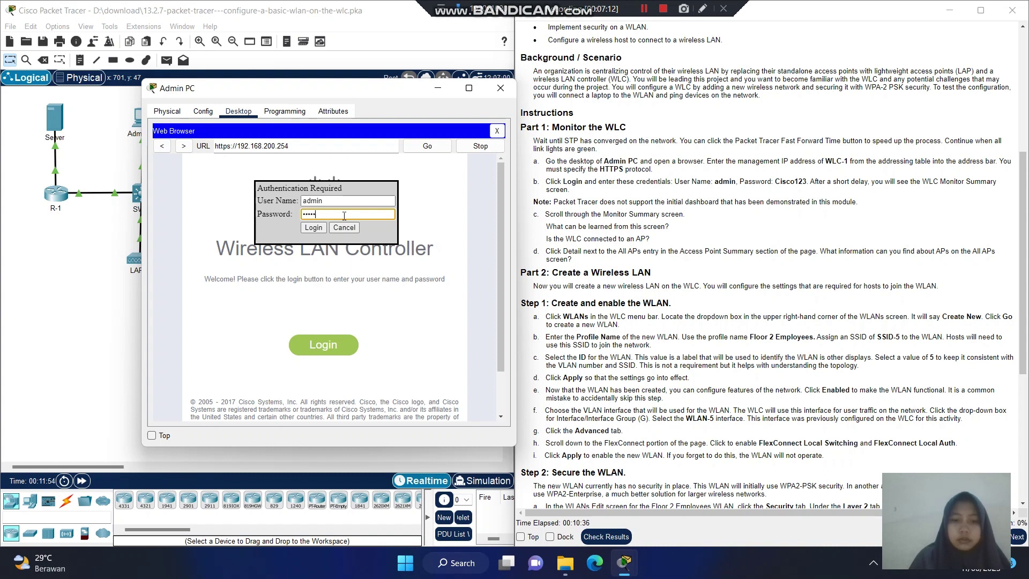
pyautogui.write('o1')
pyautogui.press('BackSpace')
pyautogui.press('BackSpace')
pyautogui.press('BackSpace')
pyautogui.press('BackSpace')
pyautogui.press('BackSpace')
pyautogui.press('BackSpace')
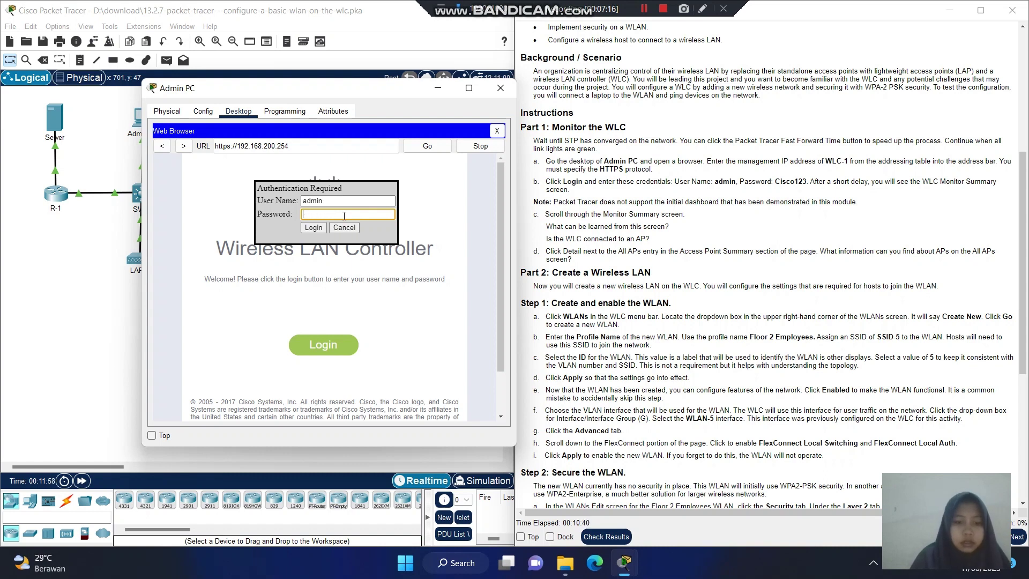
pyautogui.write('Cisc')
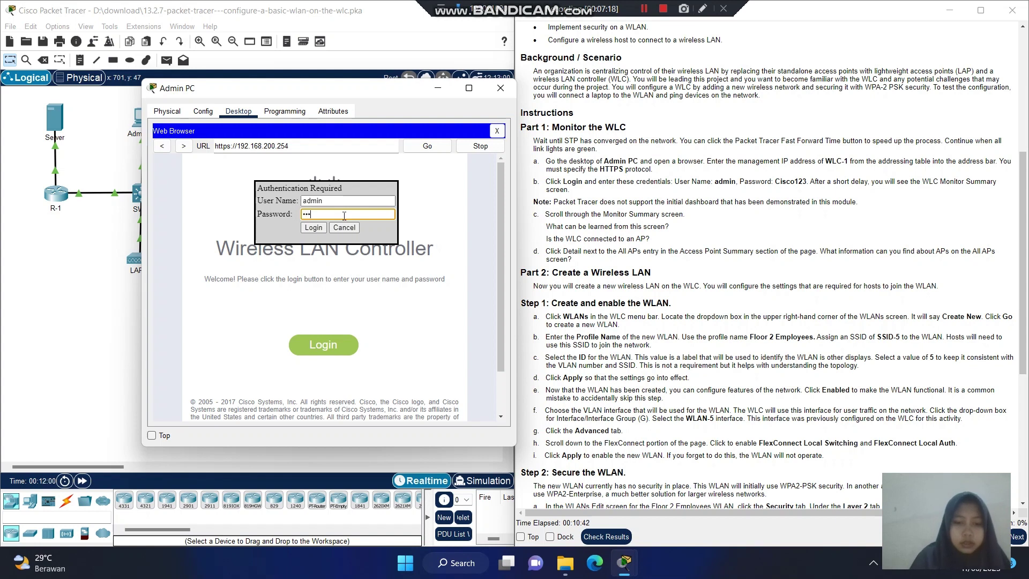
pyautogui.write('o12')
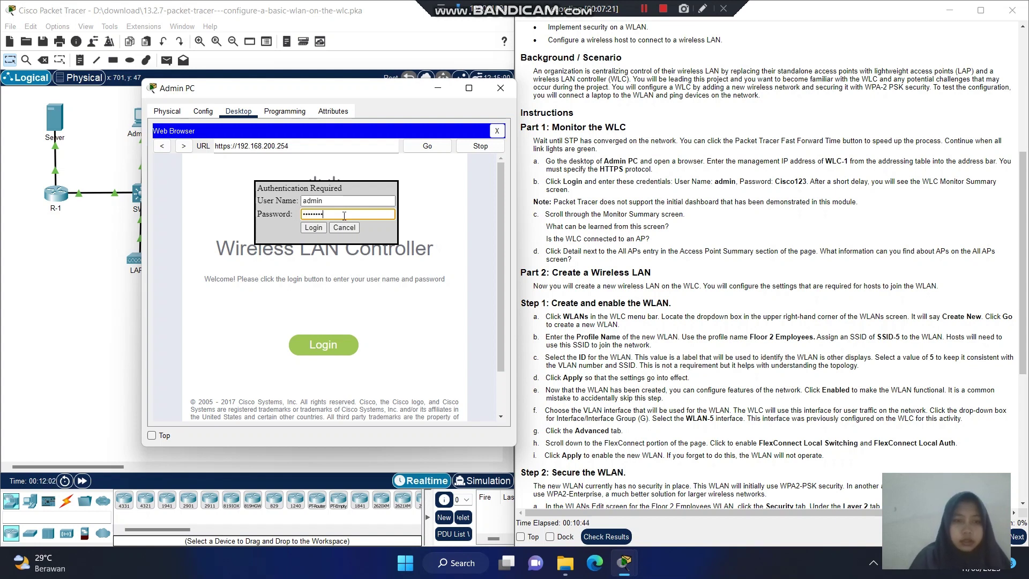
pyautogui.write('3')
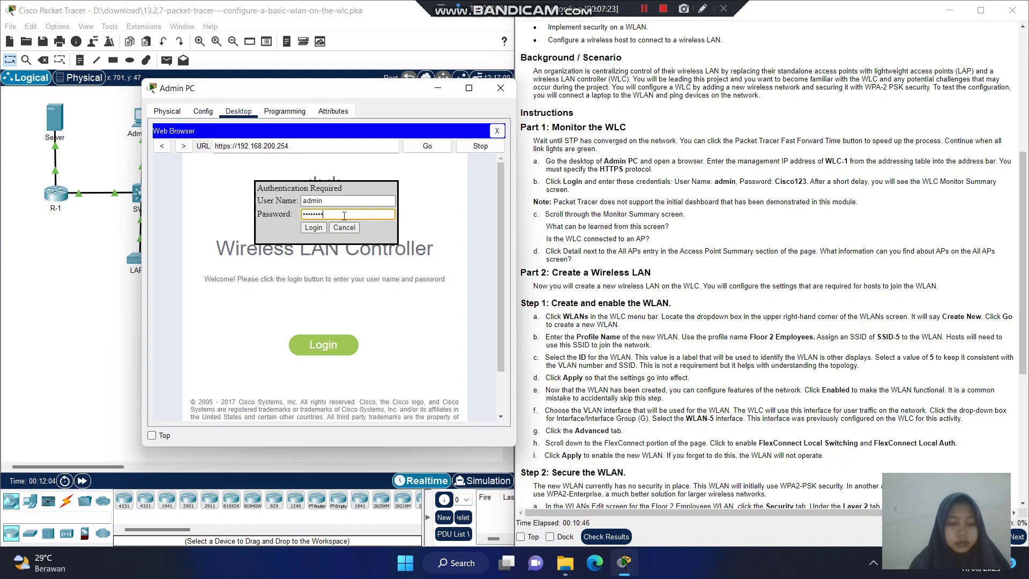
# Log into WLC-1 and open the All APs details from the Access Point Summary.
pyautogui.click(314, 228)
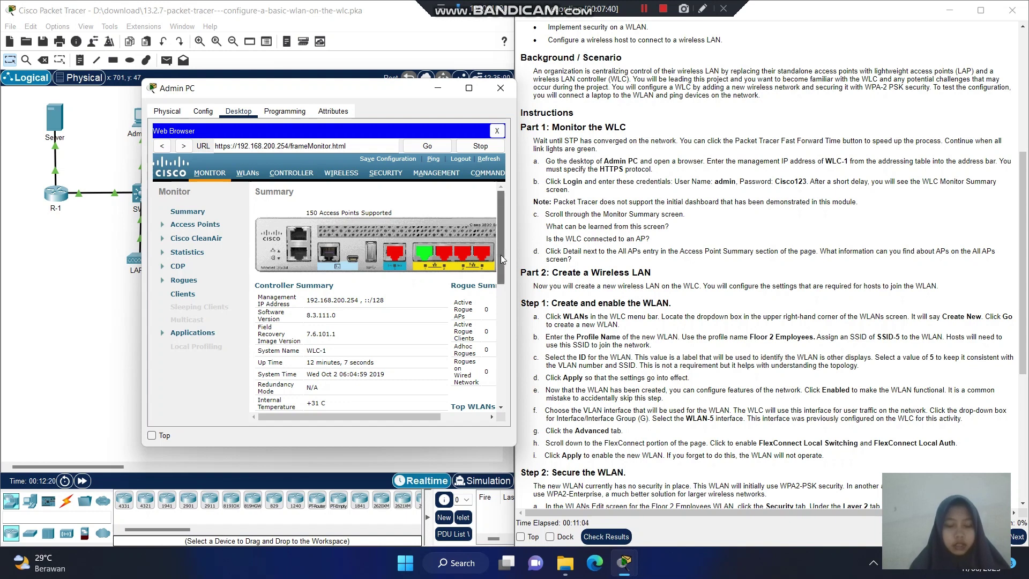
pyautogui.moveTo(501, 255)
pyautogui.mouseDown()
pyautogui.moveTo(508, 268)
pyautogui.moveTo(484, 420)
pyautogui.moveTo(512, 246)
pyautogui.mouseUp()
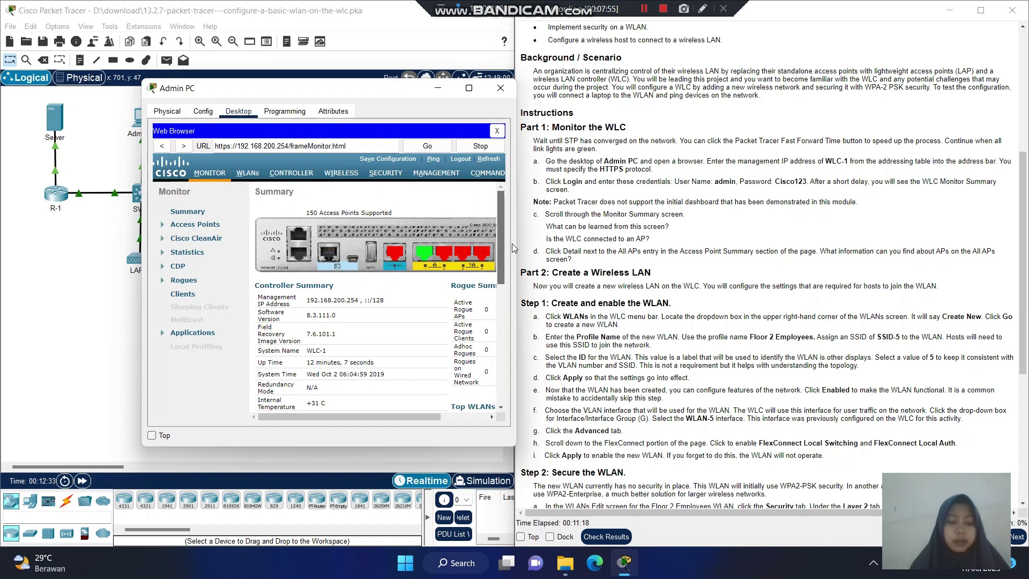
pyautogui.moveTo(512, 246); pyautogui.dragTo(519, 273)
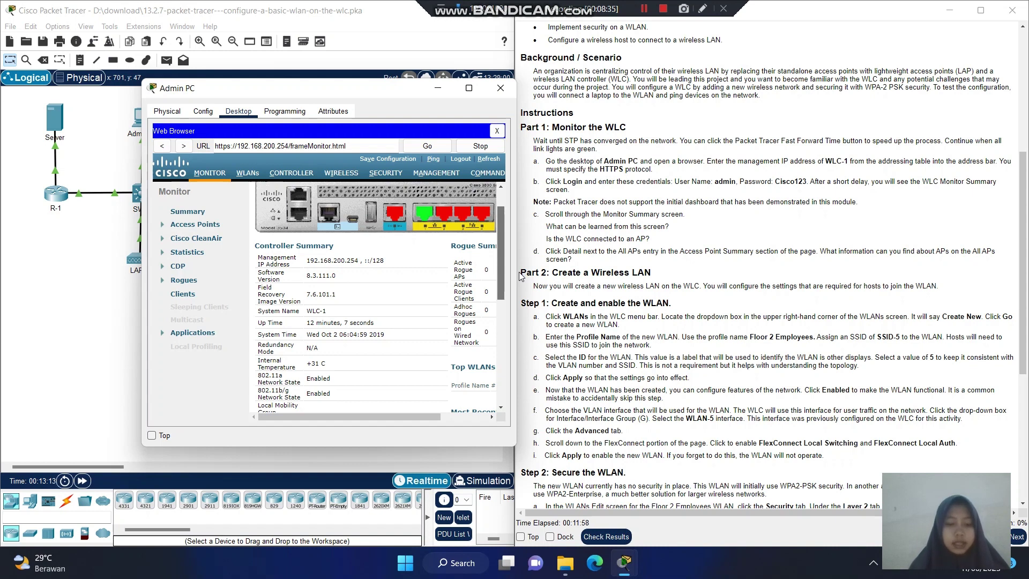
pyautogui.scroll(-3, 518, 281)
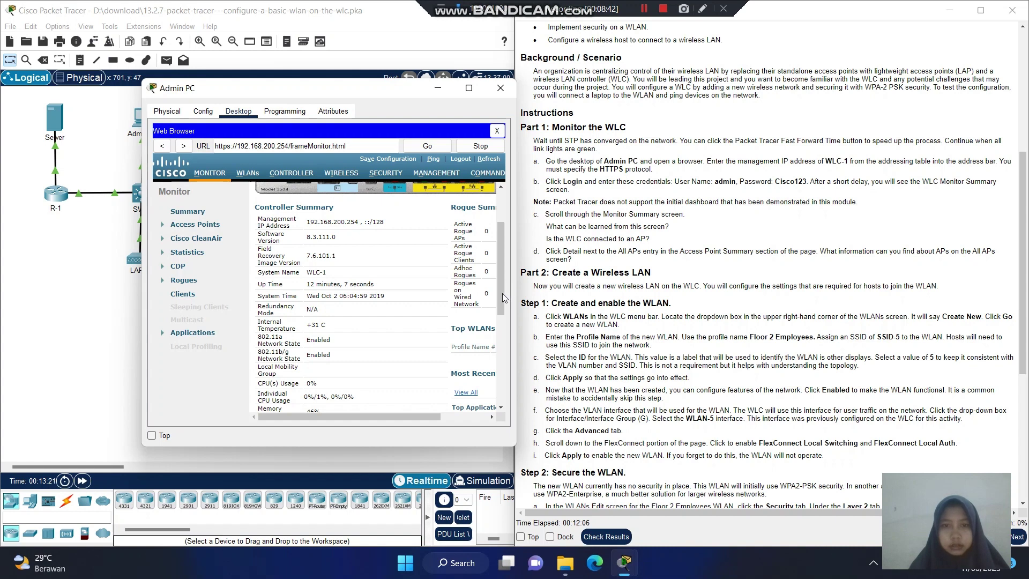
pyautogui.moveTo(503, 292); pyautogui.dragTo(495, 399)
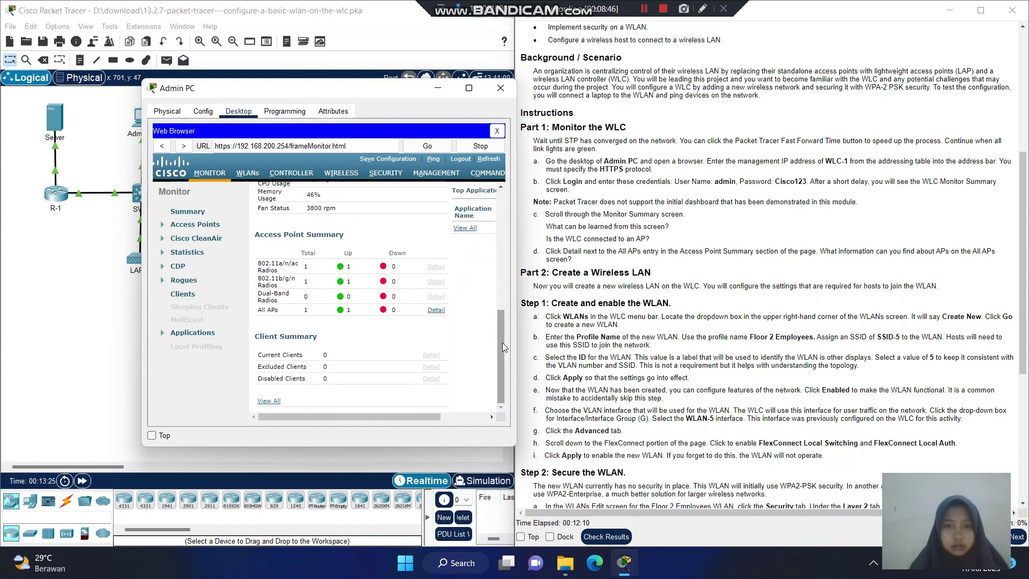
pyautogui.moveTo(503, 343); pyautogui.dragTo(534, 375)
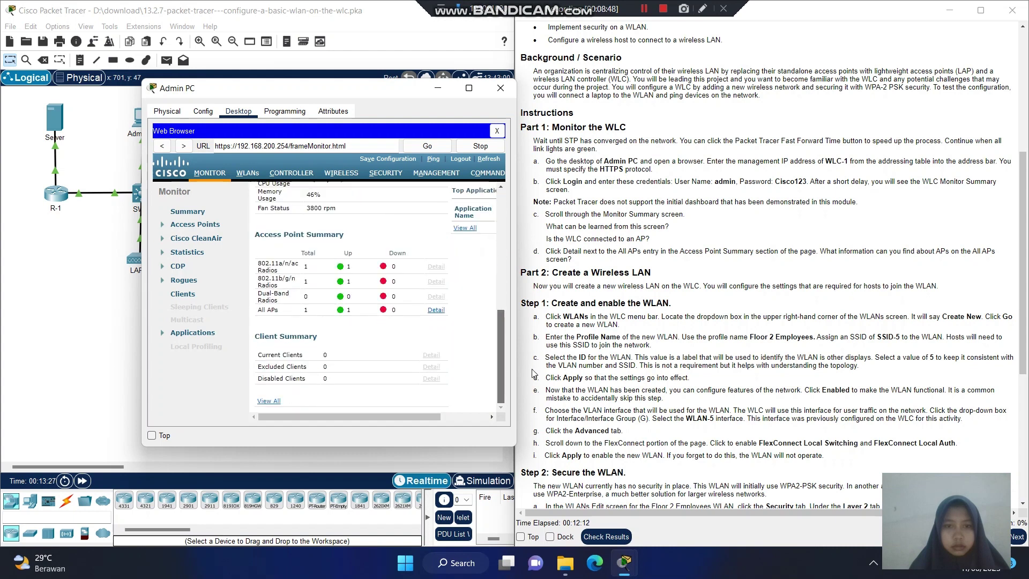
pyautogui.click(436, 310)
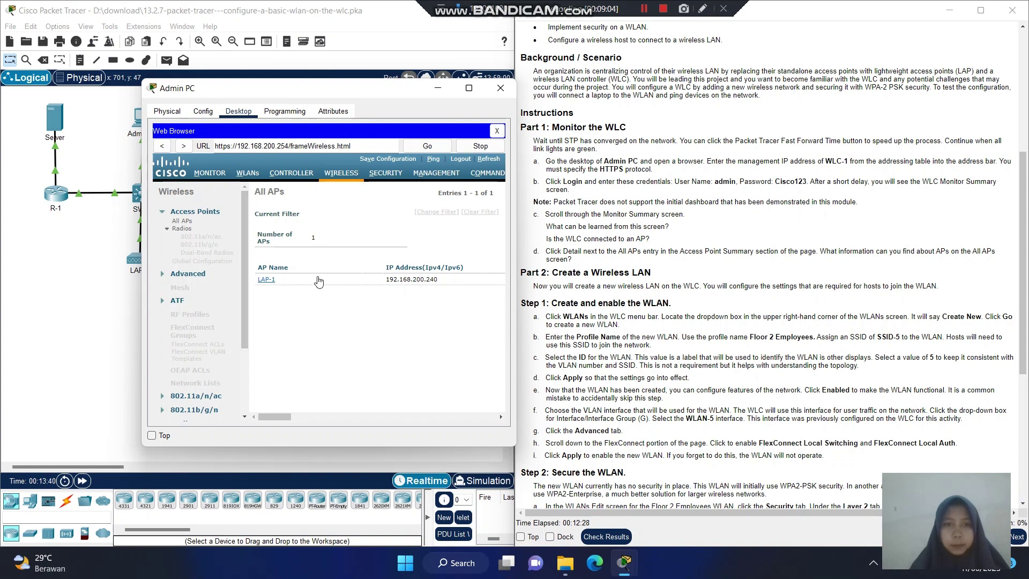
# Scroll the All APs table right to read LAP-1's model, port and power columns.
pyautogui.click(324, 237)
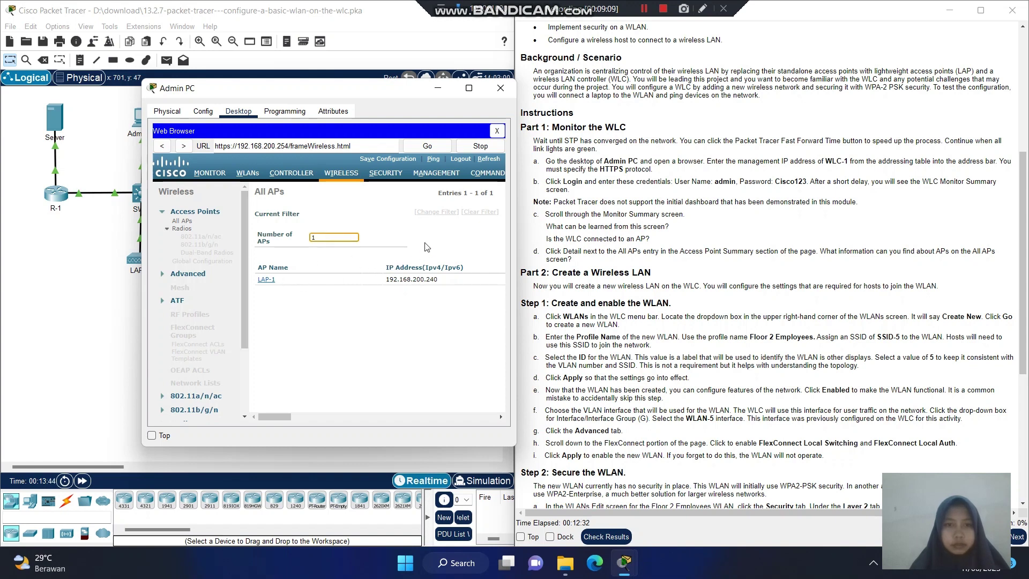
pyautogui.click(423, 203)
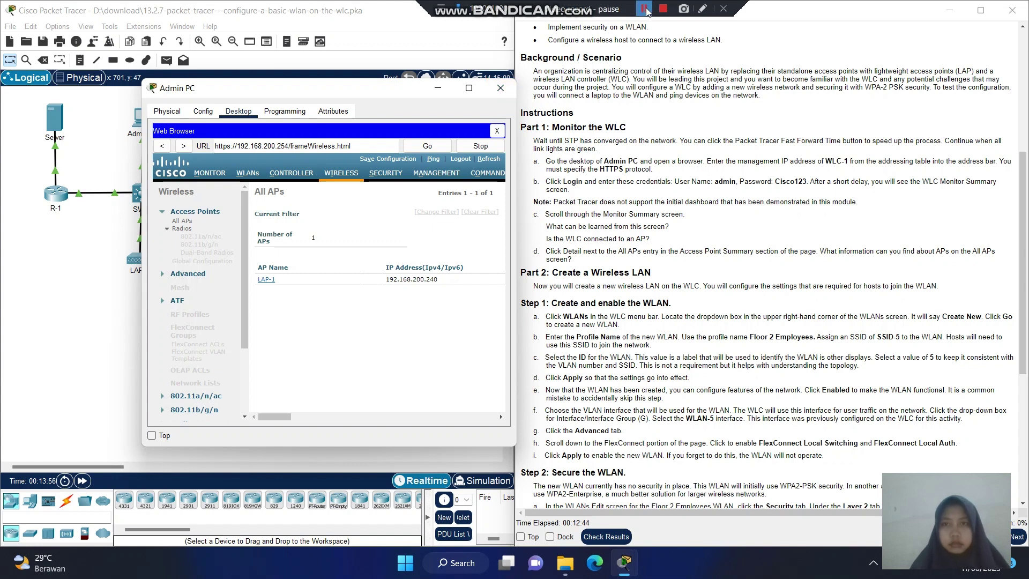
pyautogui.click(647, 11)
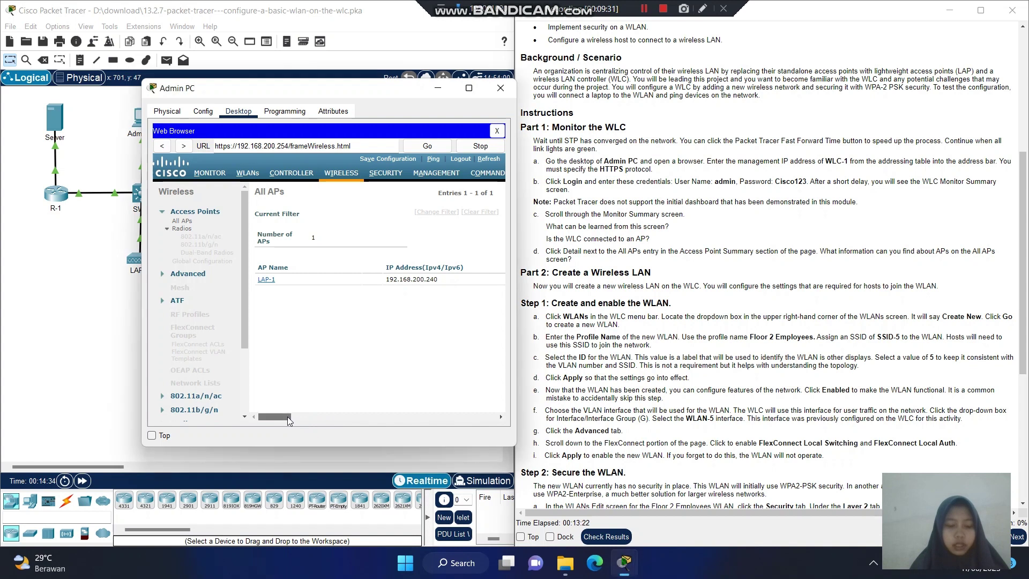
pyautogui.moveTo(287, 416); pyautogui.dragTo(295, 416)
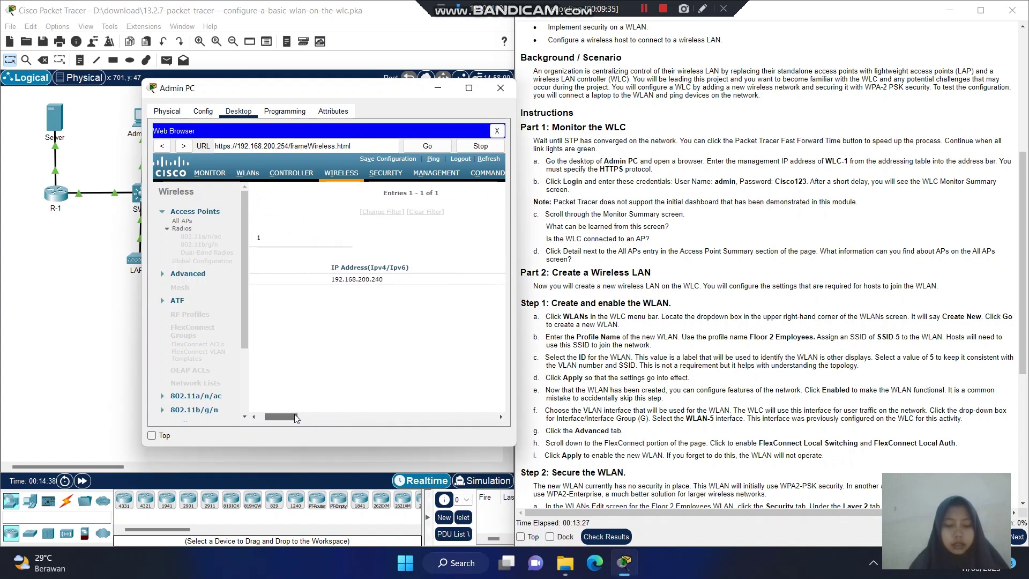
pyautogui.moveTo(295, 417); pyautogui.dragTo(396, 410)
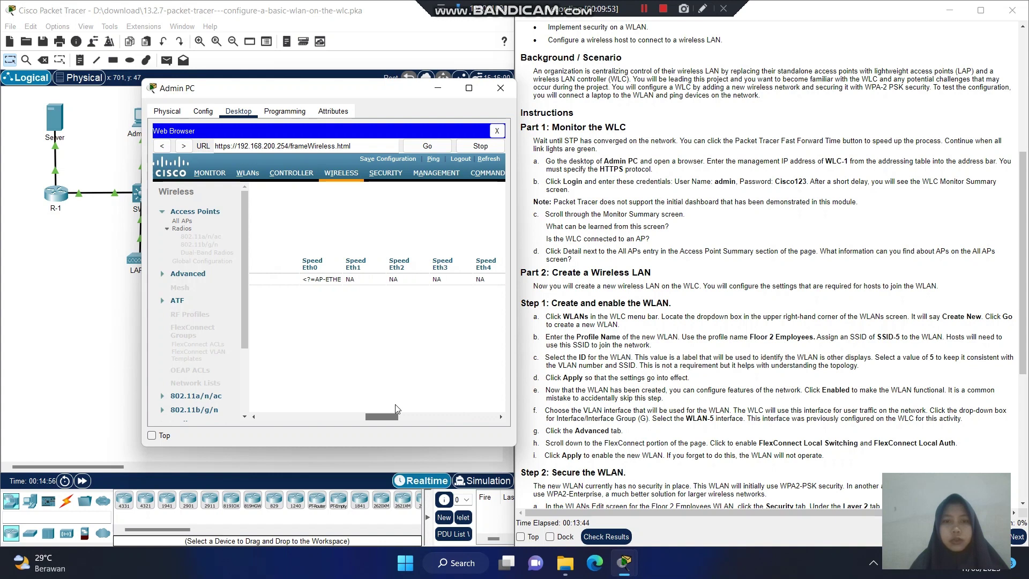
pyautogui.moveTo(396, 409); pyautogui.dragTo(499, 394)
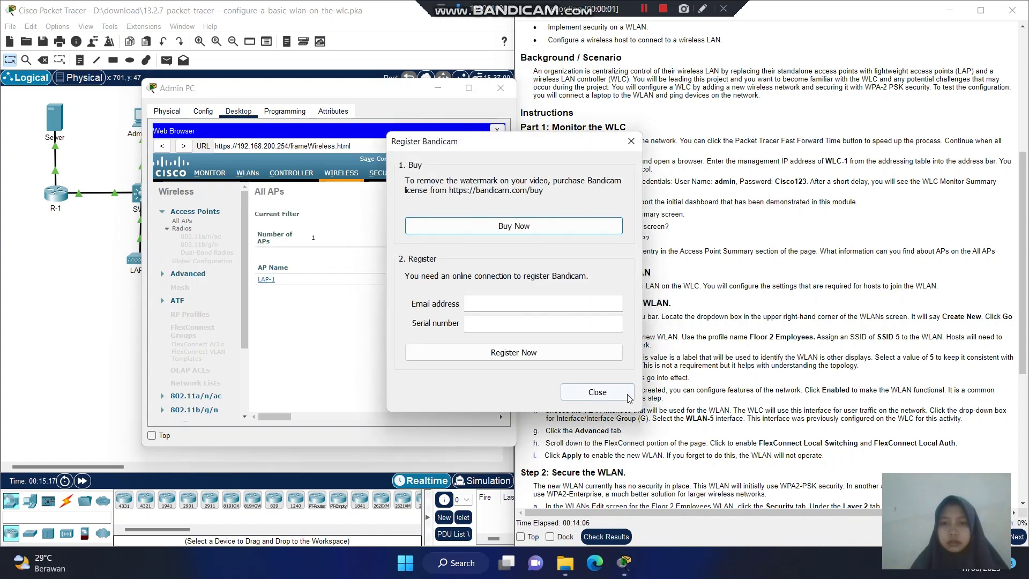
# Close the Register Bandicam prompt.
pyautogui.click(621, 398)
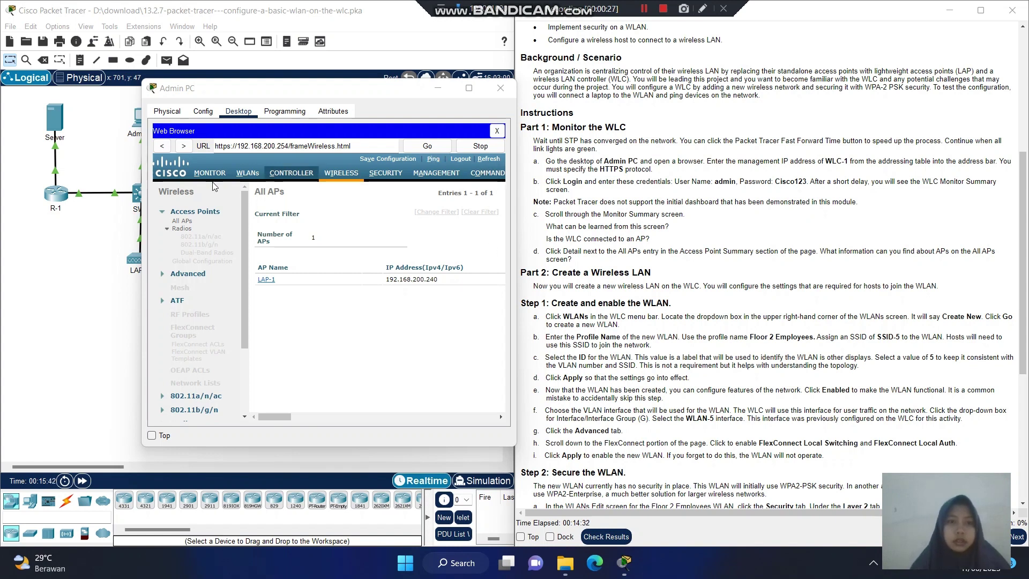
# Go to the controller's WLANs page and submit a Create New request.
pyautogui.click(247, 174)
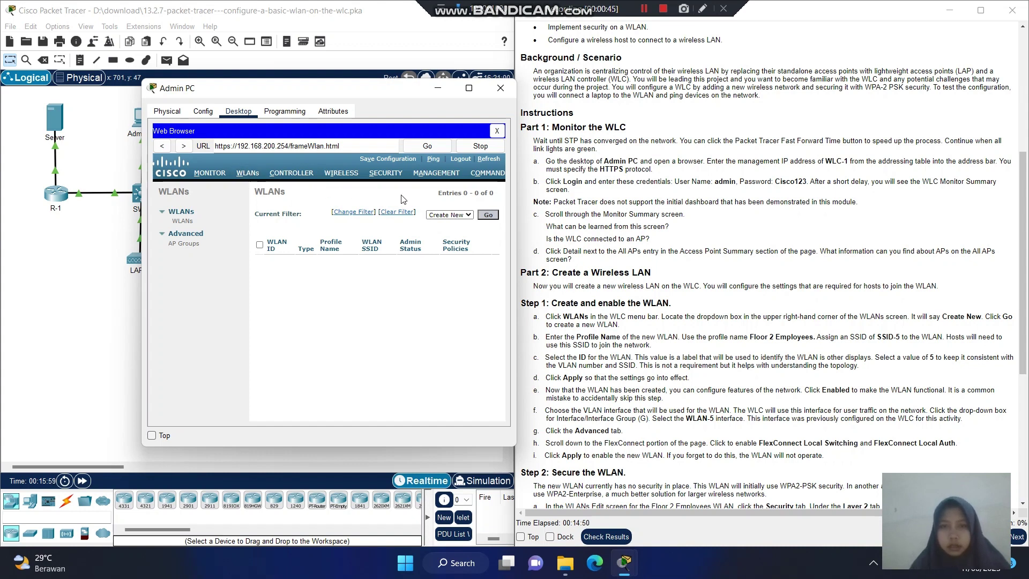
pyautogui.click(469, 216)
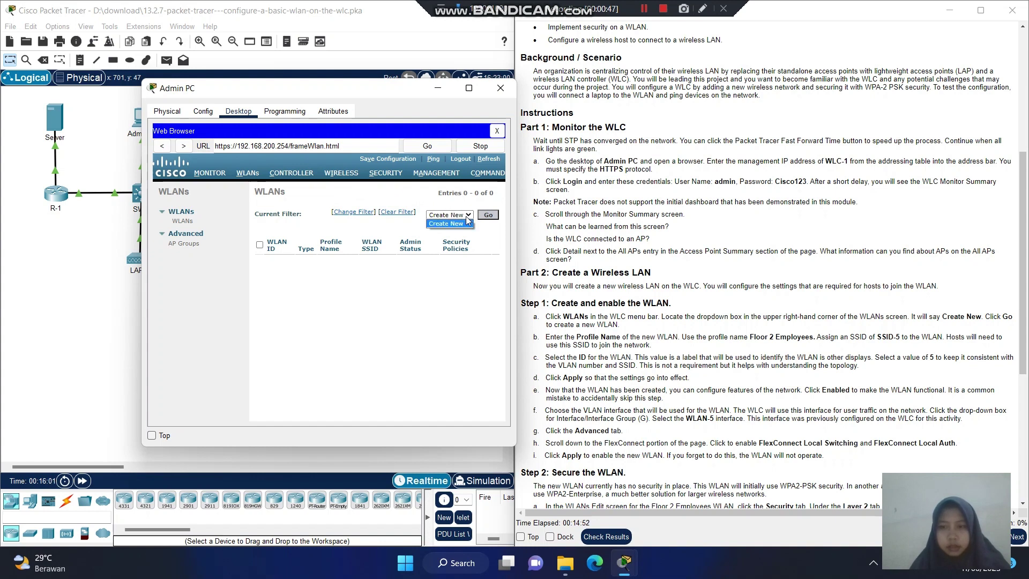
pyautogui.click(466, 223)
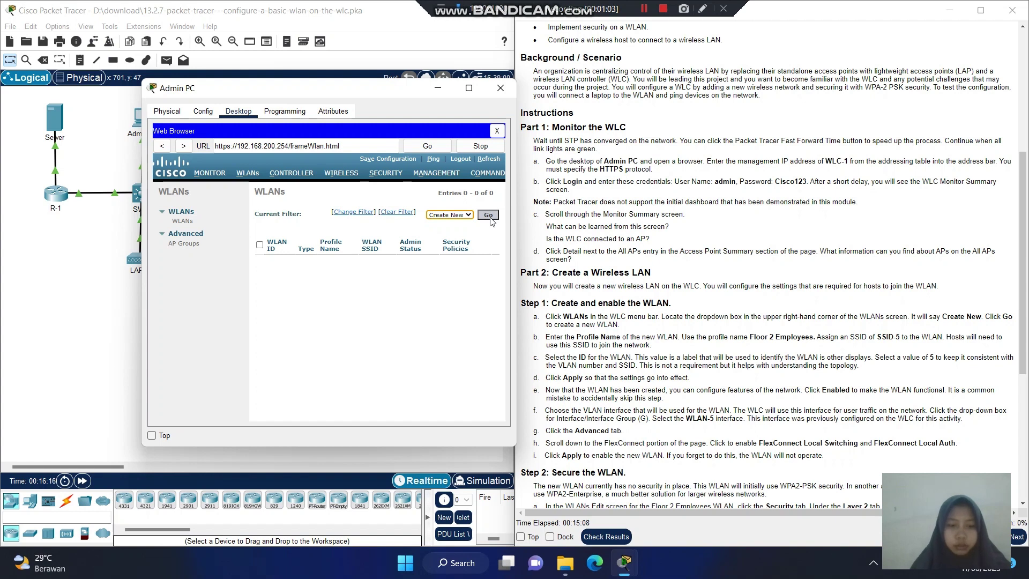
pyautogui.click(488, 215)
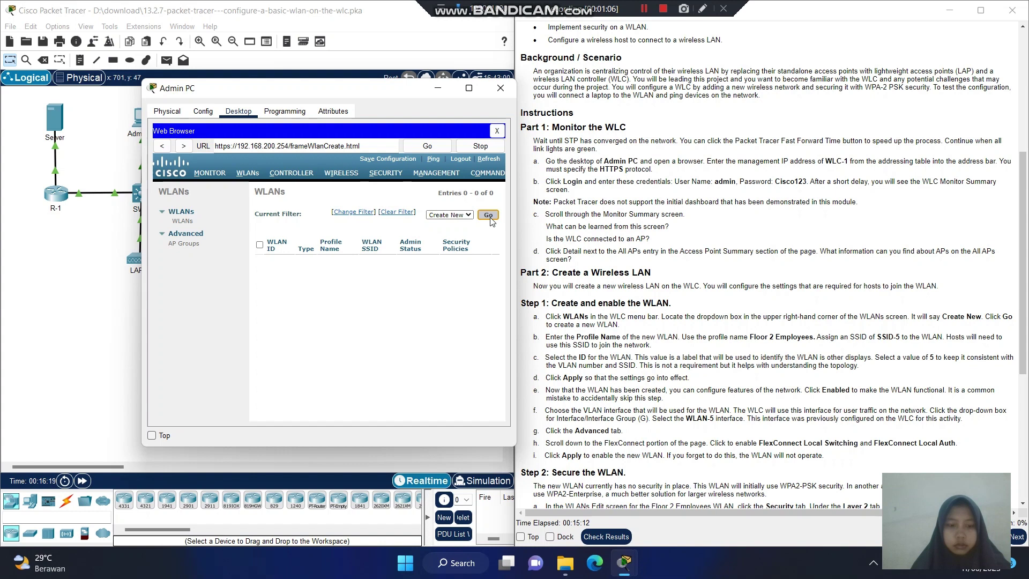
# Enter 'Floor 2 Employees' as the new WLAN's profile name.
pyautogui.click(416, 226)
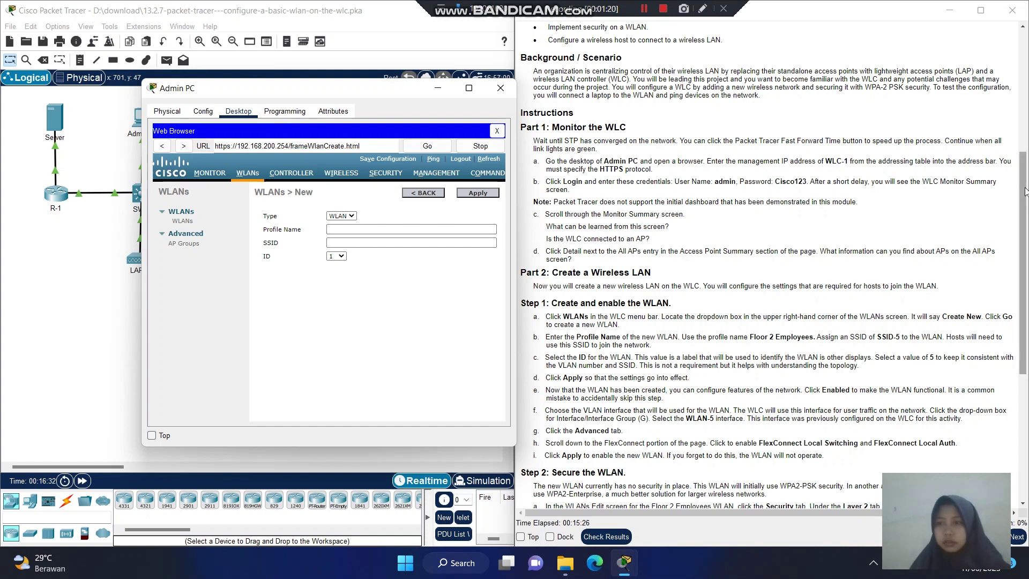
pyautogui.moveTo(1018, 198); pyautogui.dragTo(1022, 204)
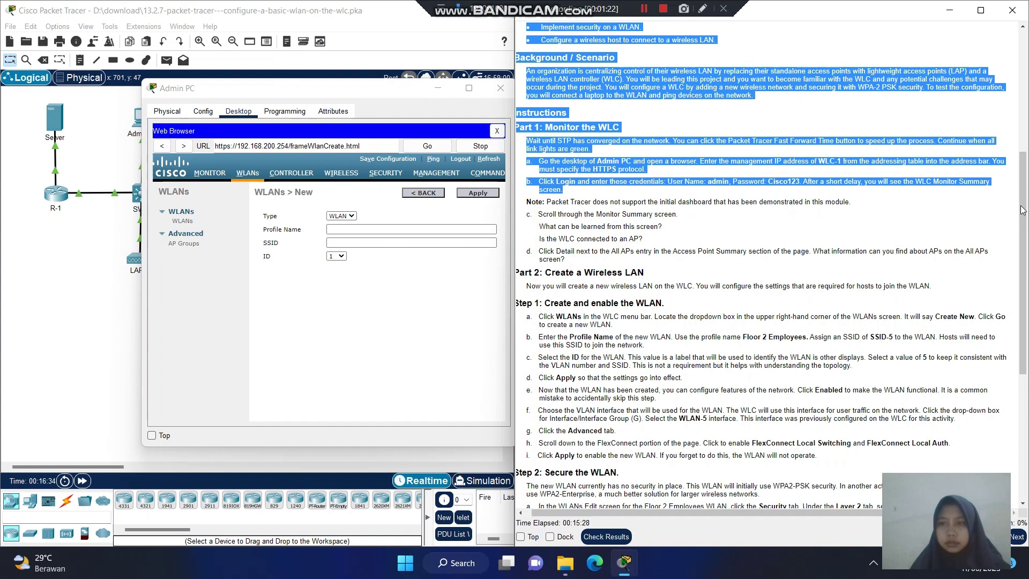
pyautogui.click(994, 213)
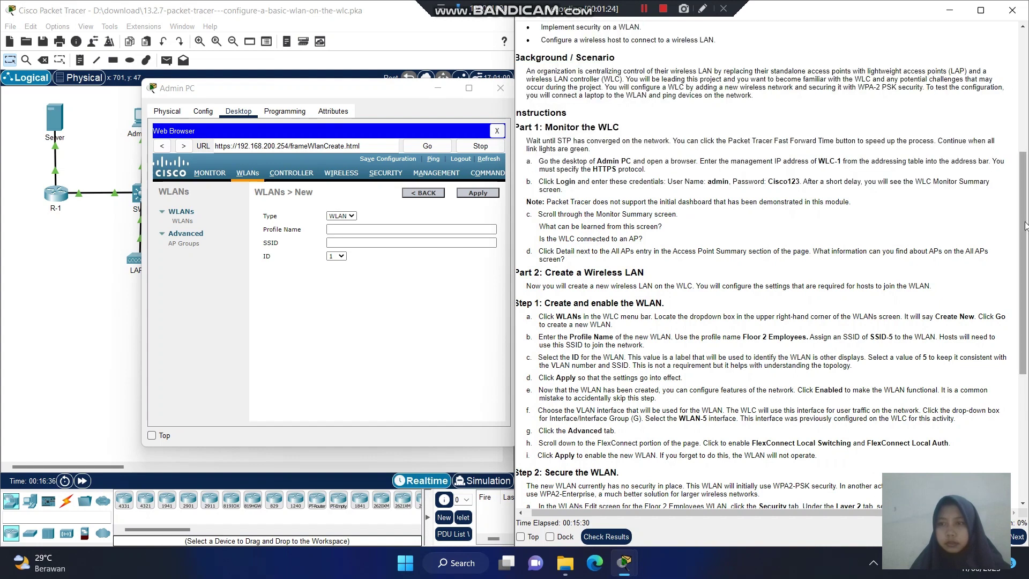
pyautogui.scroll(-3, 1024, 227)
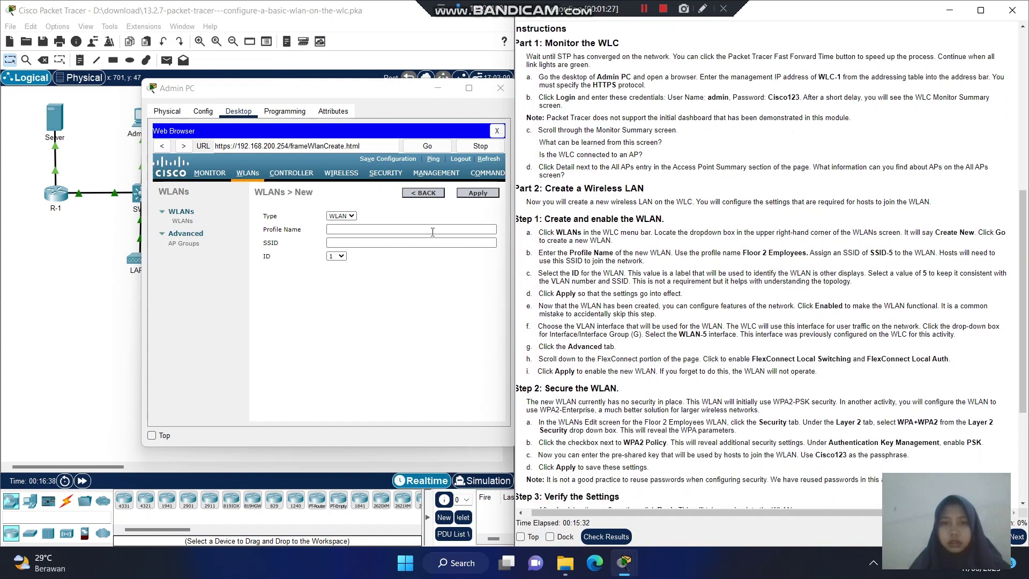
pyautogui.click(414, 229)
pyautogui.click(414, 229)
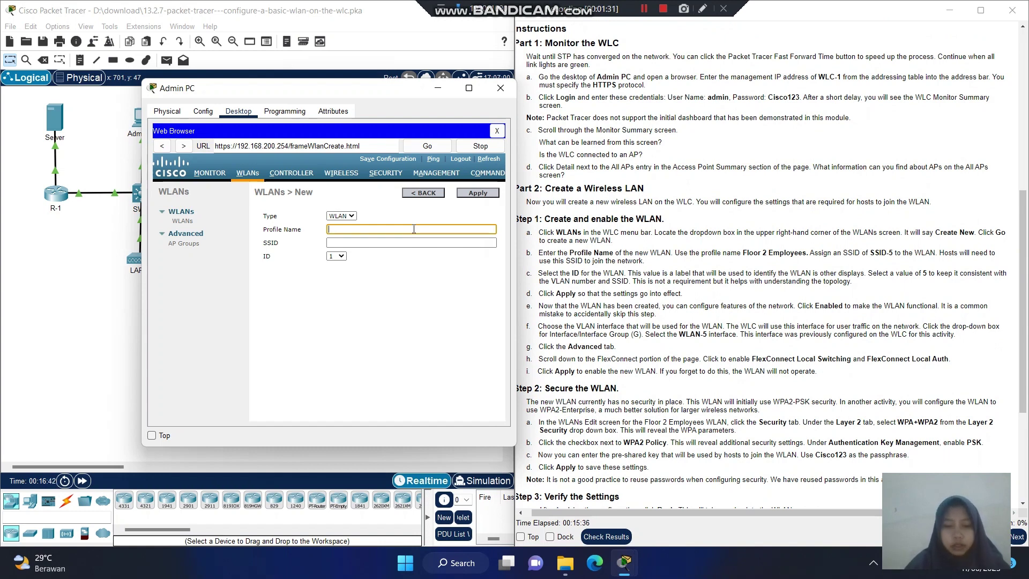
pyautogui.write('Floor')
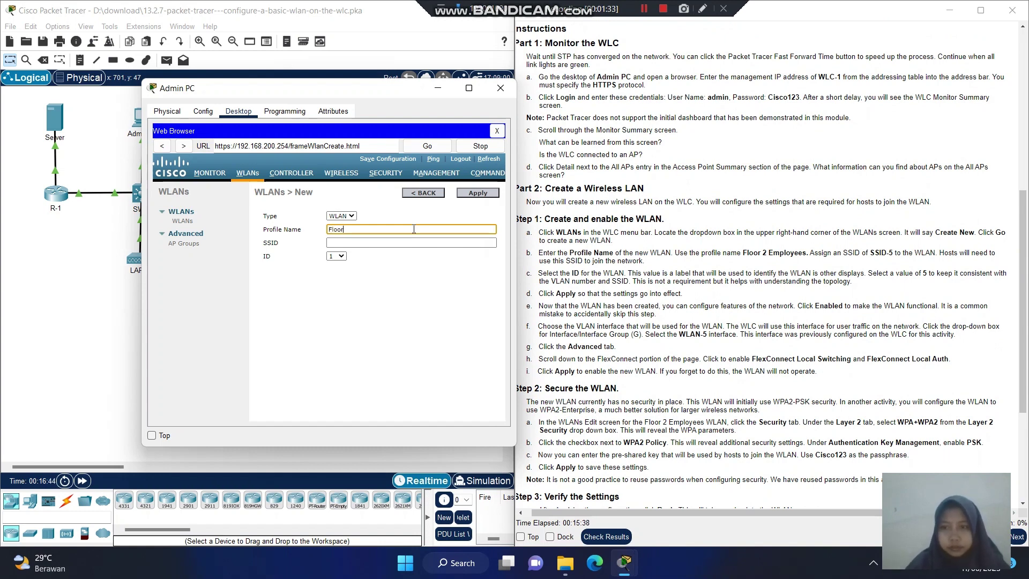
pyautogui.write(' 2')
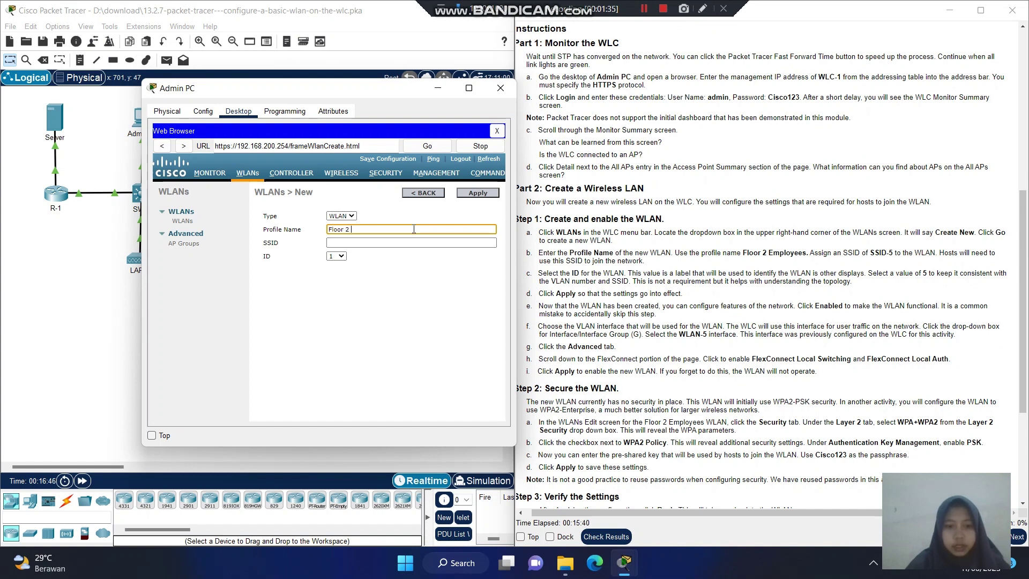
pyautogui.write(' E')
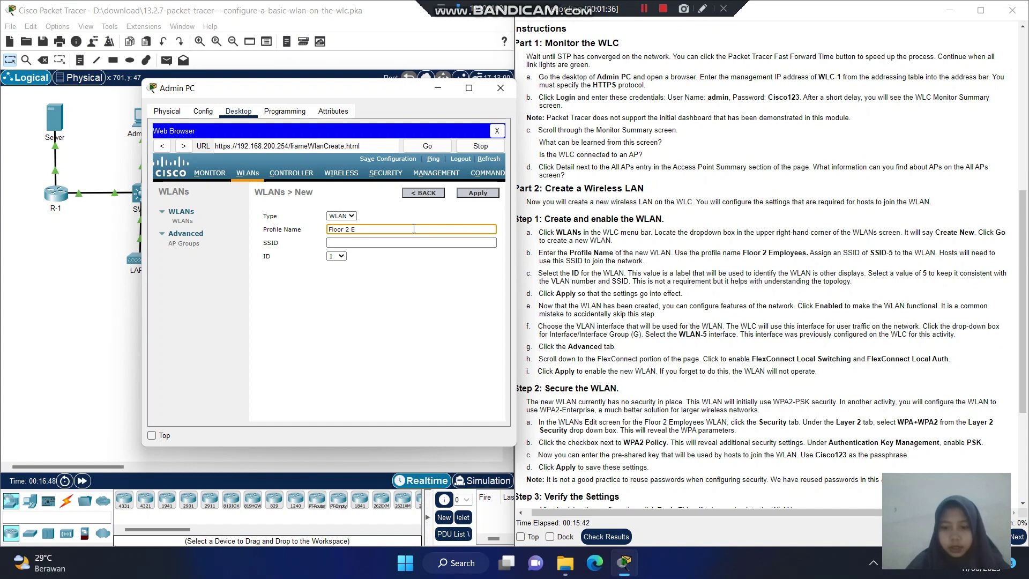
pyautogui.write('mployees')
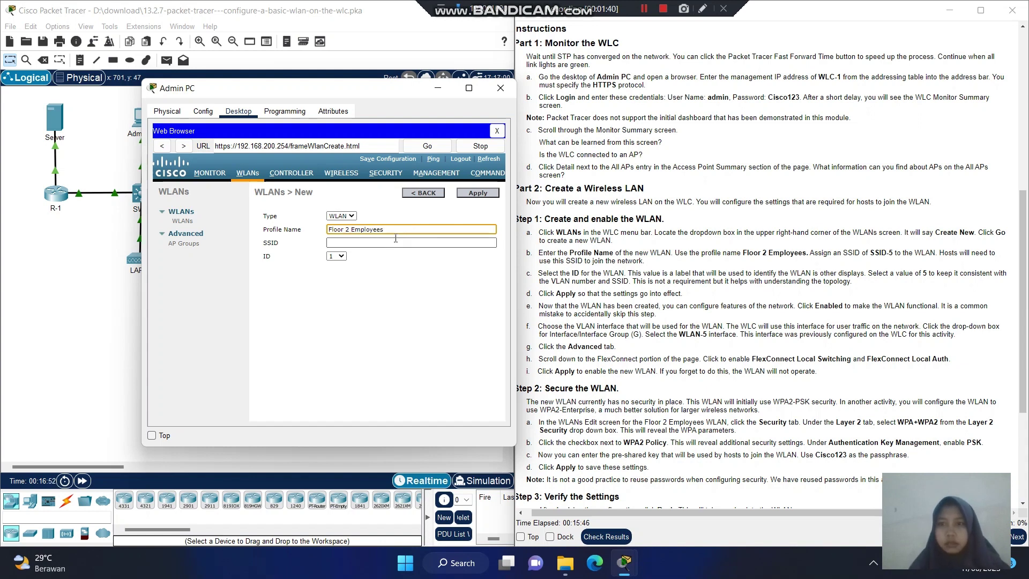
# Enter SSID-5 as the WLAN's SSID.
pyautogui.click(396, 239)
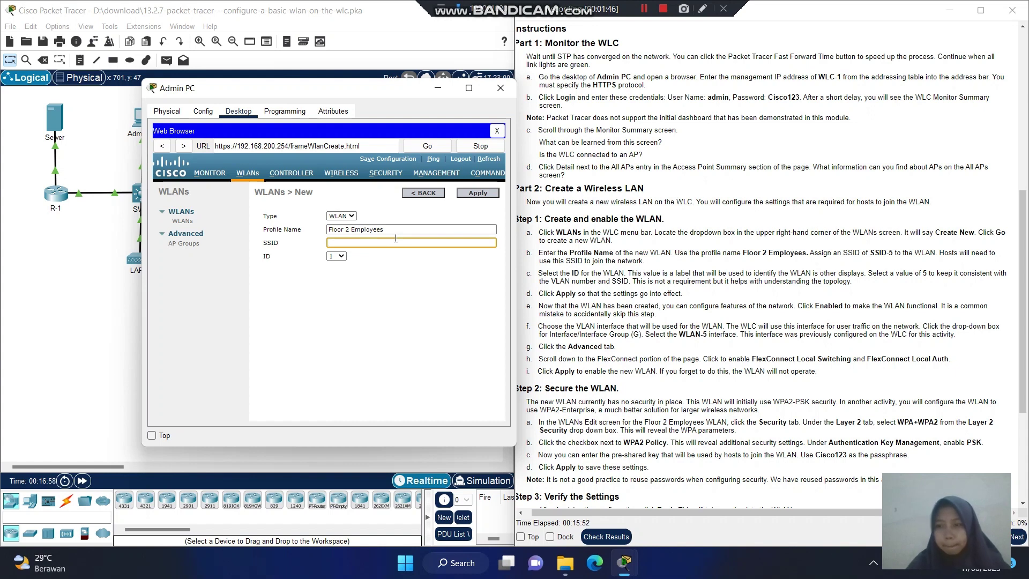
pyautogui.write('SSID')
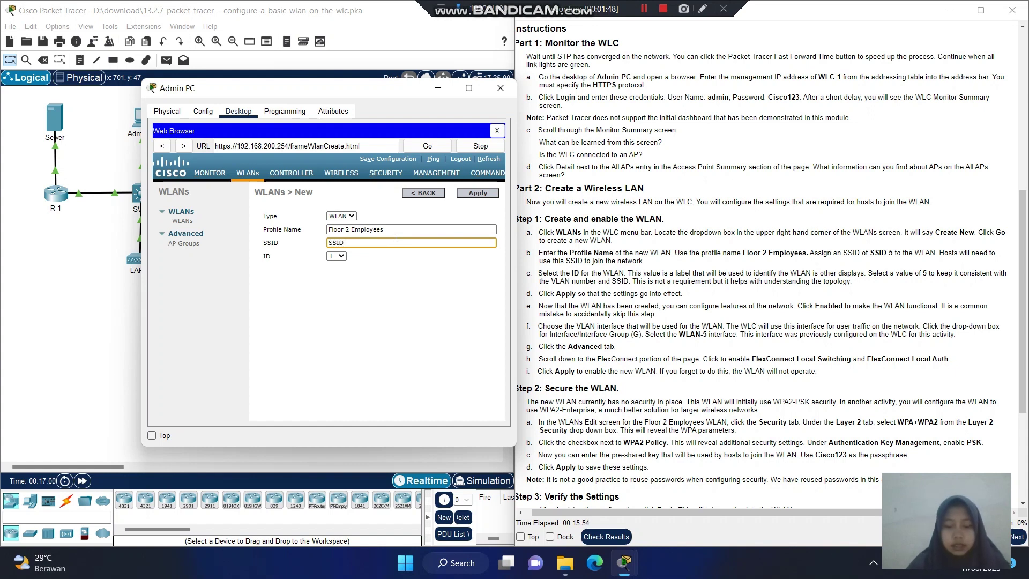
pyautogui.write(' -')
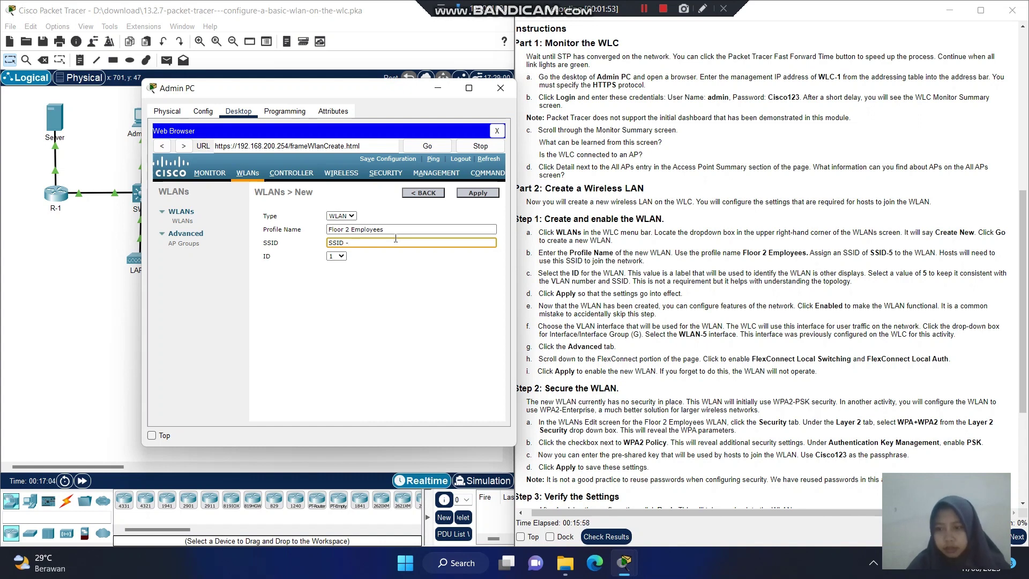
pyautogui.press('BackSpace')
pyautogui.press('BackSpace')
pyautogui.write('-')
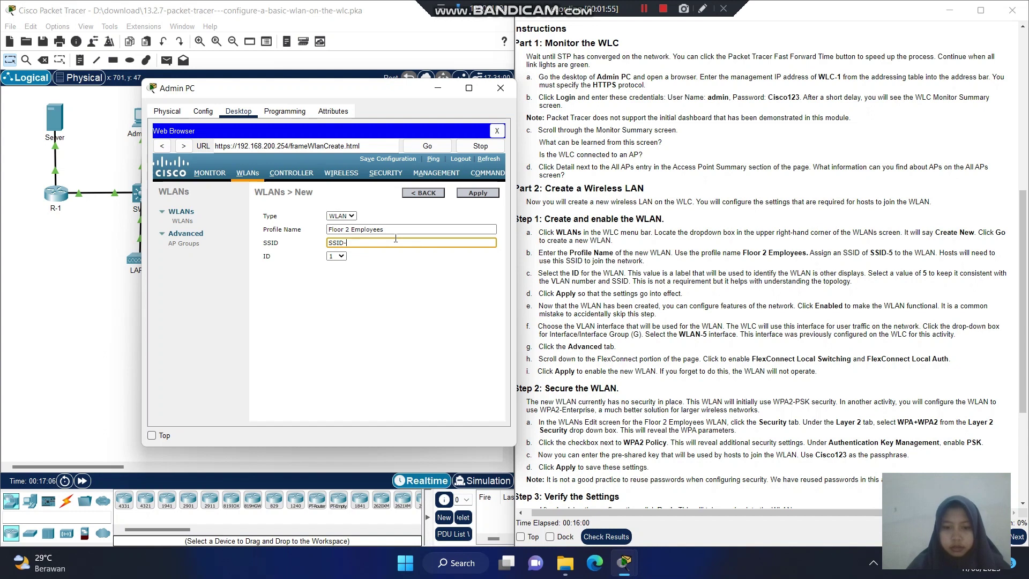
pyautogui.write('5')
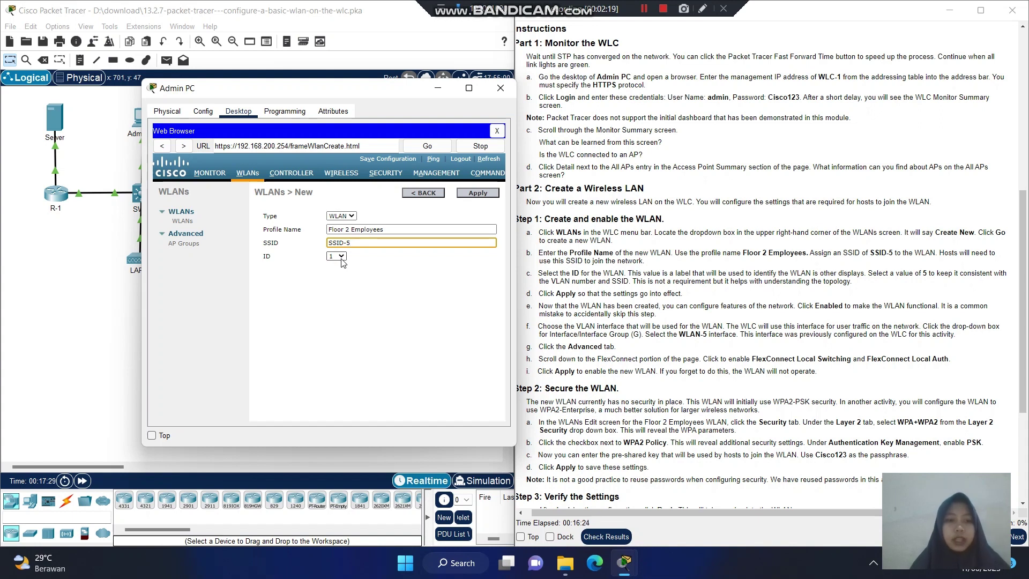
# Choose WLAN ID 5 and apply to create the Floor 2 Employees WLAN.
pyautogui.click(341, 258)
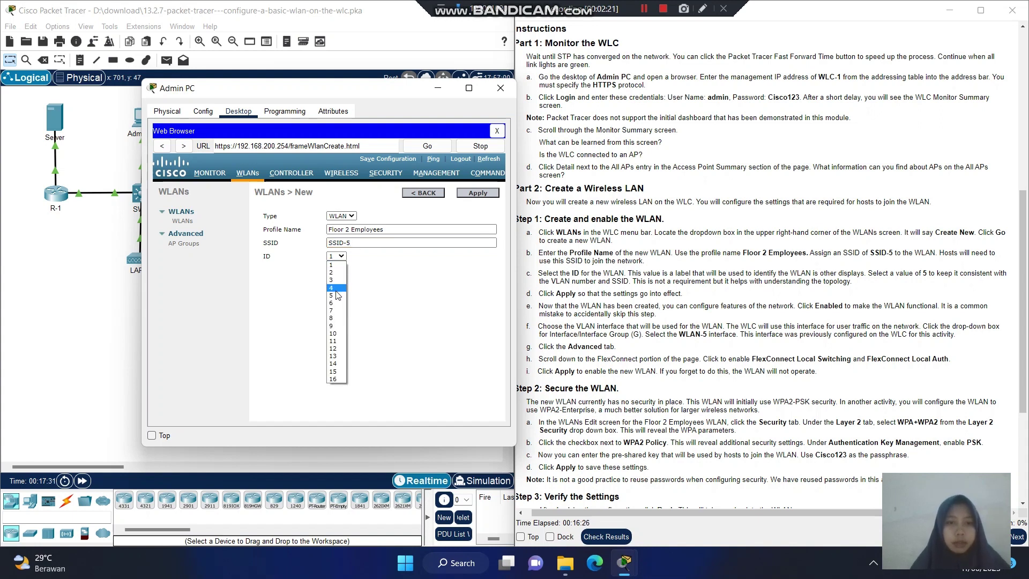
pyautogui.click(337, 295)
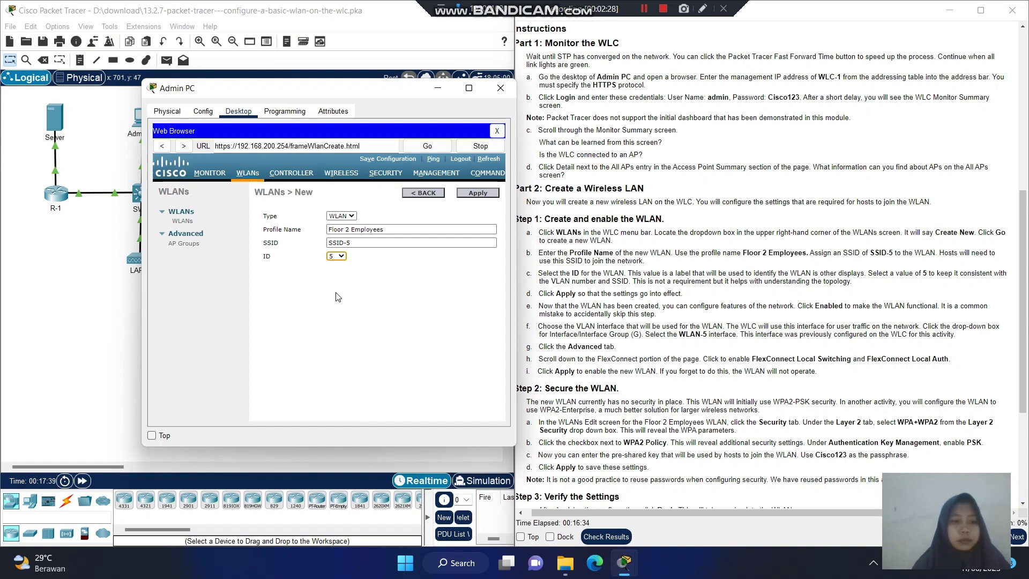
pyautogui.click(489, 196)
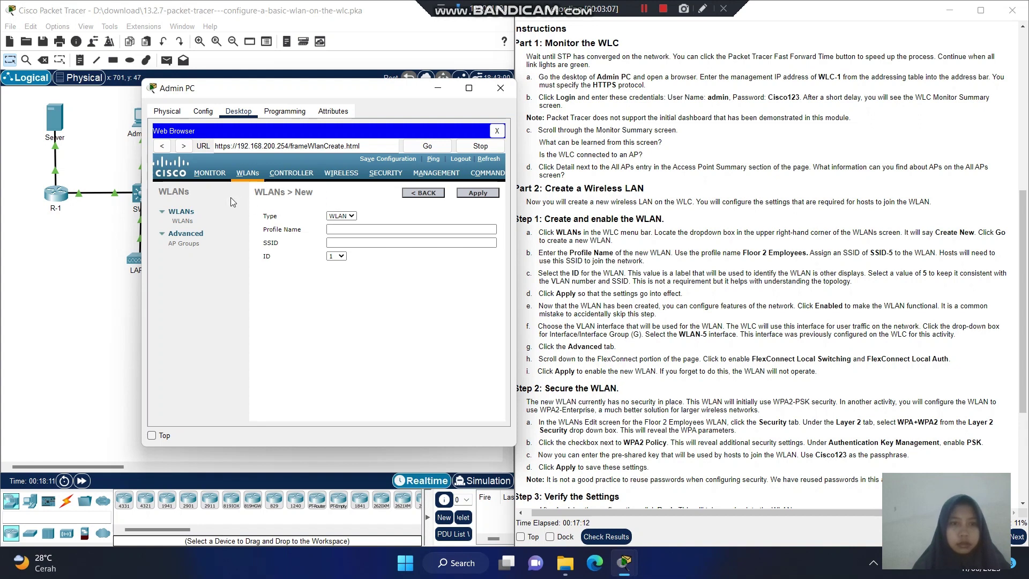
pyautogui.click(646, 7)
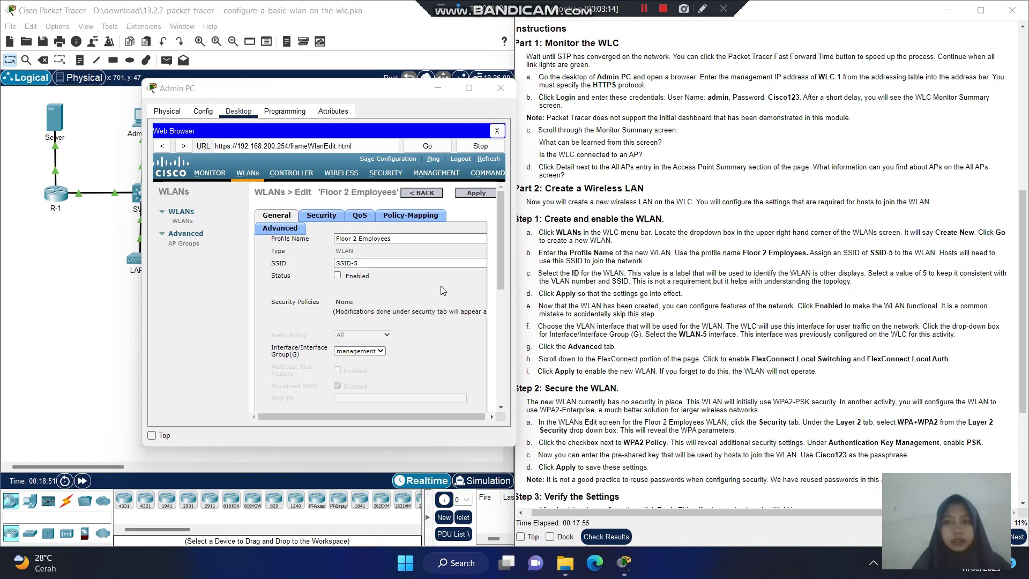
# Enable the Floor 2 Employees WLAN, assign interface group WLAN-5, and apply.
pyautogui.click(338, 276)
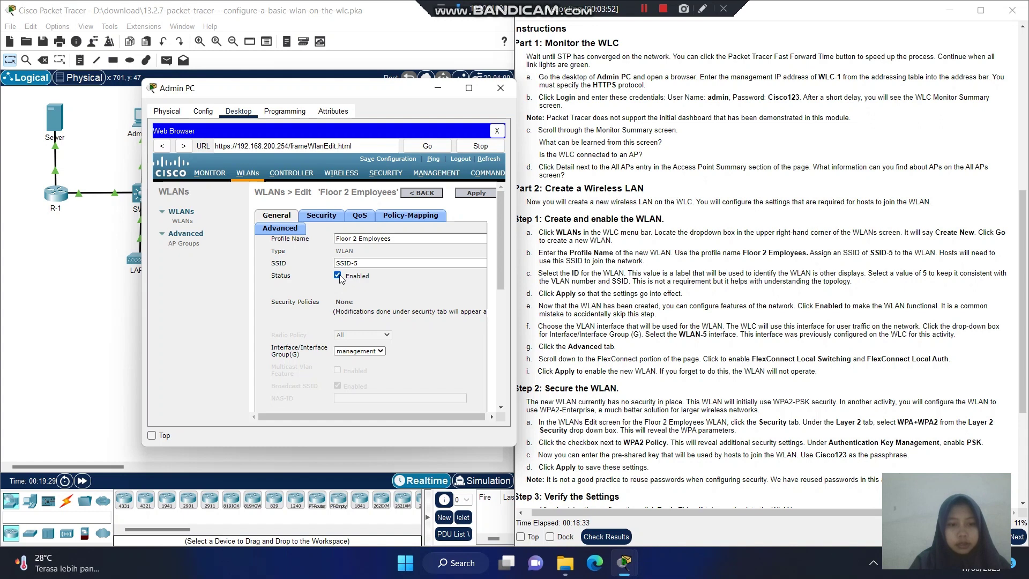
pyautogui.click(377, 352)
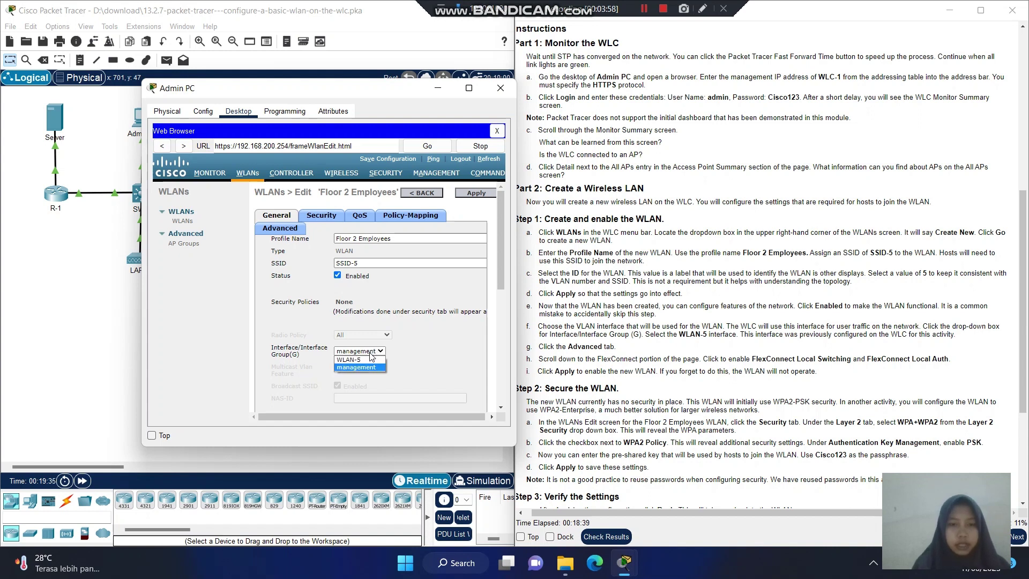
pyautogui.click(370, 360)
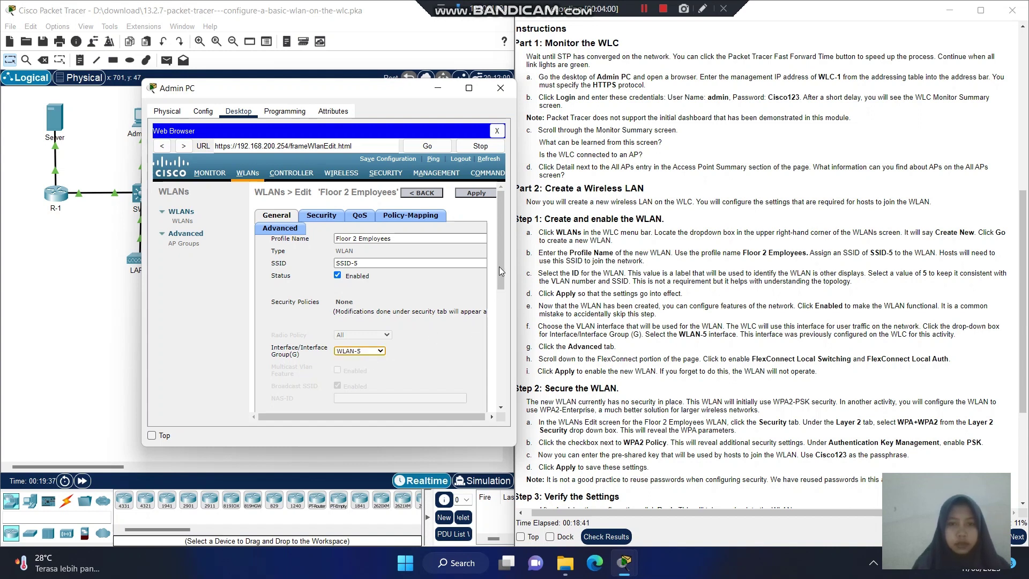
pyautogui.moveTo(501, 263)
pyautogui.mouseDown()
pyautogui.moveTo(509, 309)
pyautogui.moveTo(504, 279)
pyautogui.mouseUp()
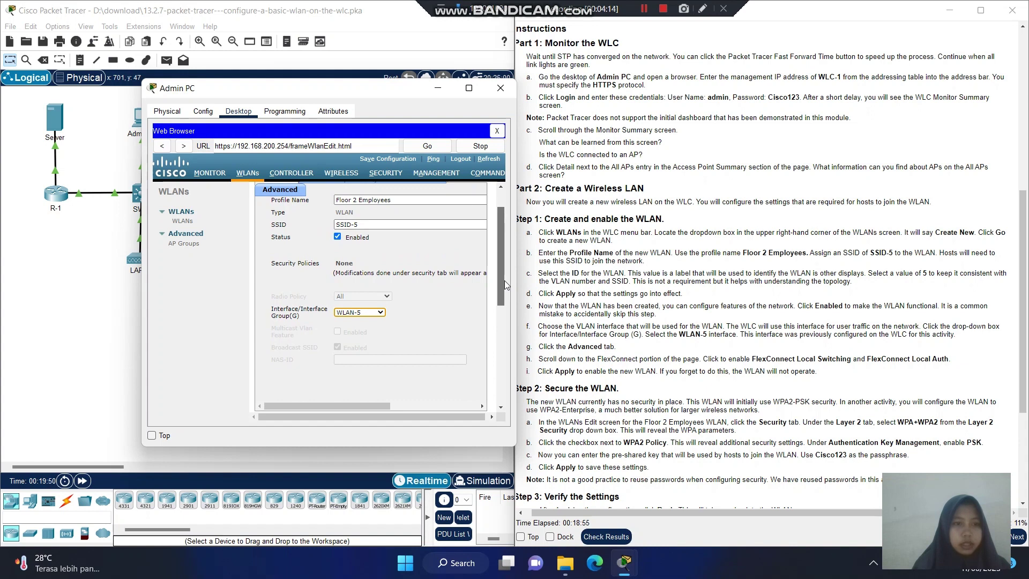
pyautogui.moveTo(504, 281); pyautogui.dragTo(493, 202)
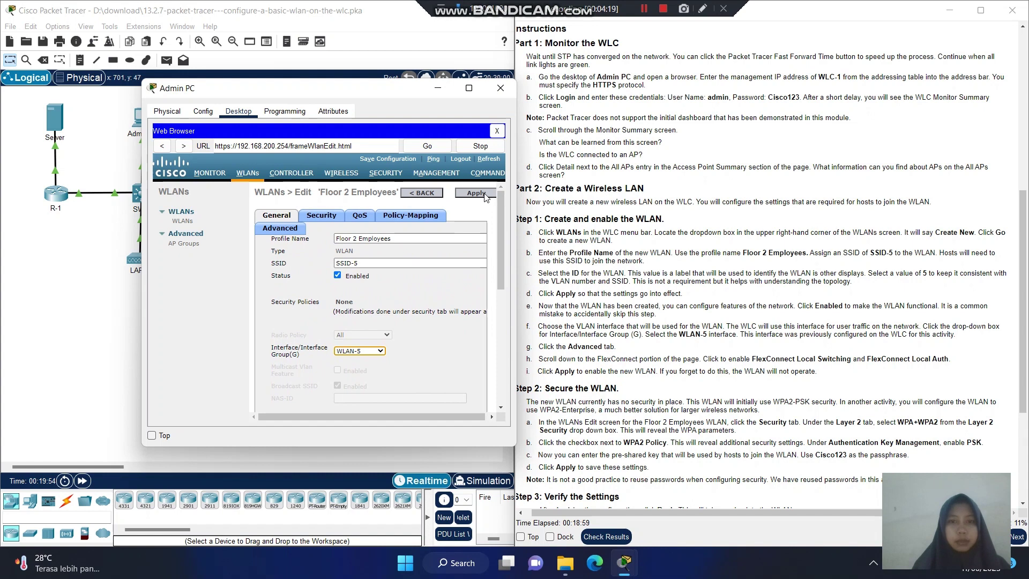
pyautogui.click(489, 194)
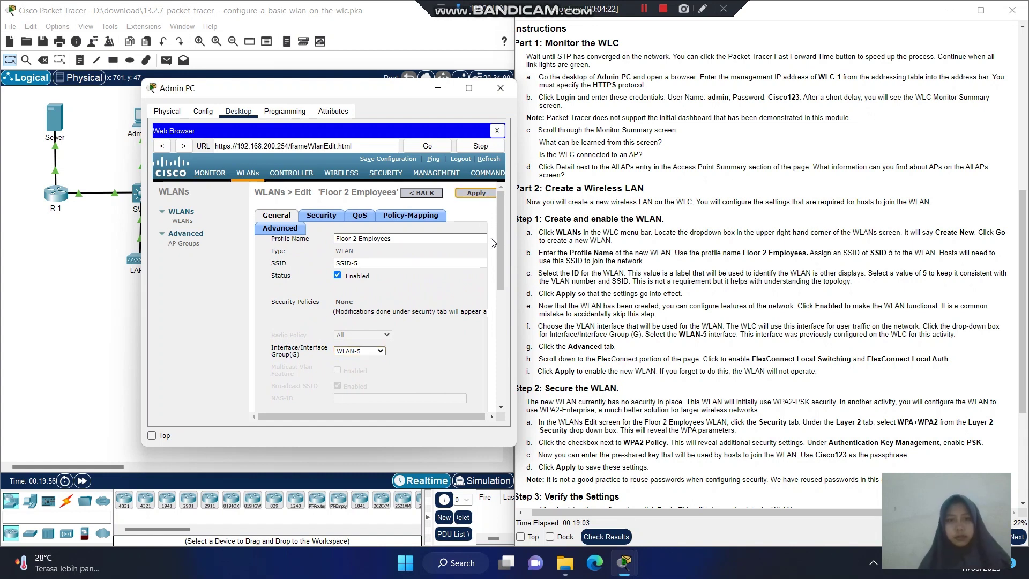
pyautogui.moveTo(502, 242); pyautogui.dragTo(510, 222)
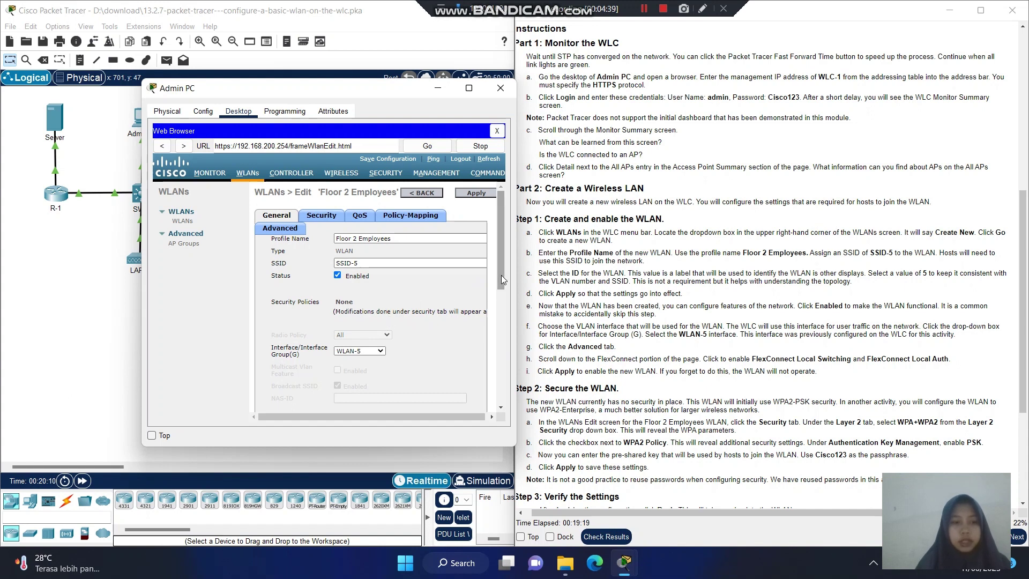
# Show the WLAN's Advanced settings in a wider Admin PC window, scrolled to FlexConnect.
pyautogui.click(292, 230)
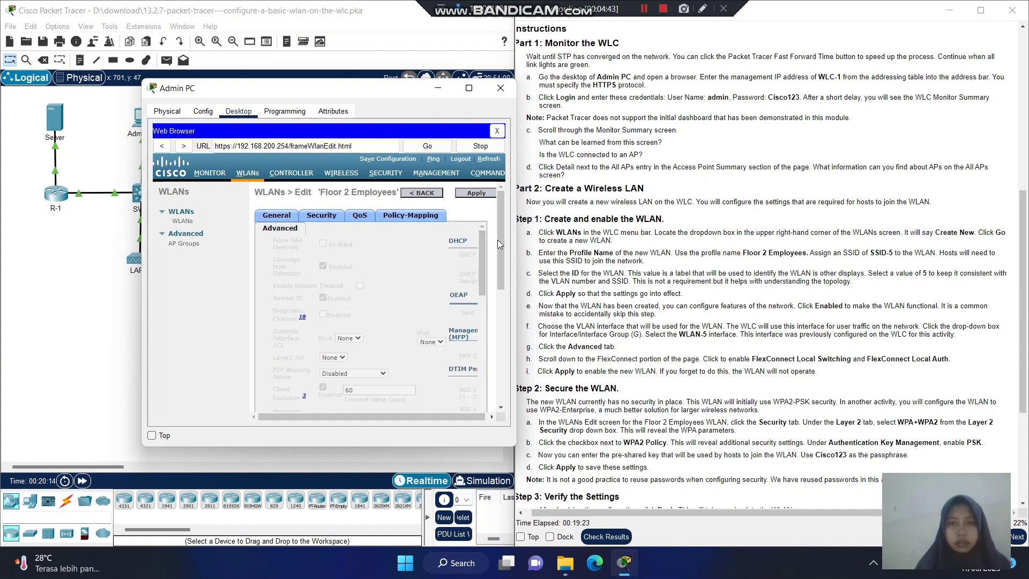
pyautogui.scroll(-3, 481, 251)
pyautogui.scroll(-3, 496, 302)
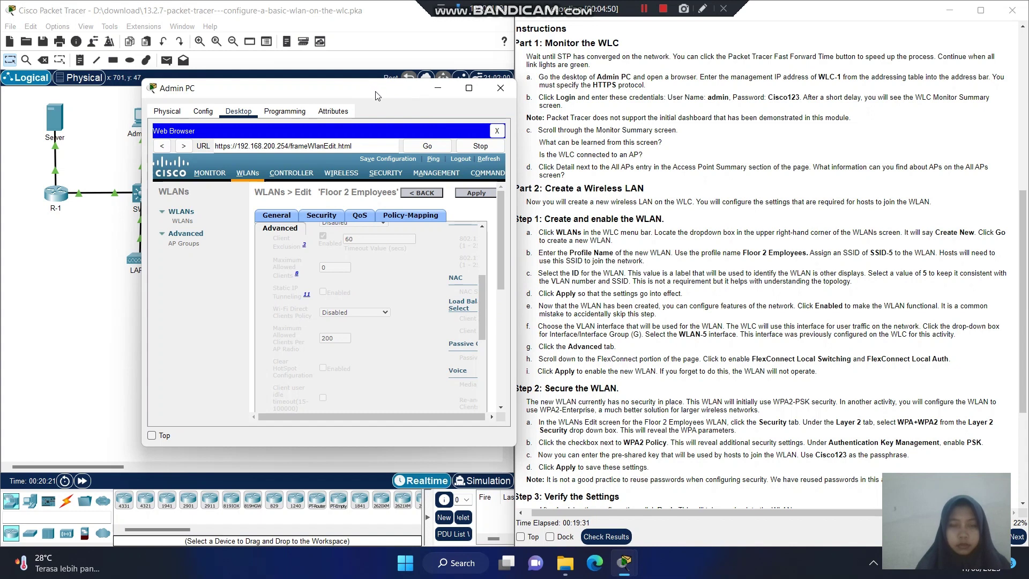
pyautogui.moveTo(377, 96); pyautogui.dragTo(303, 95)
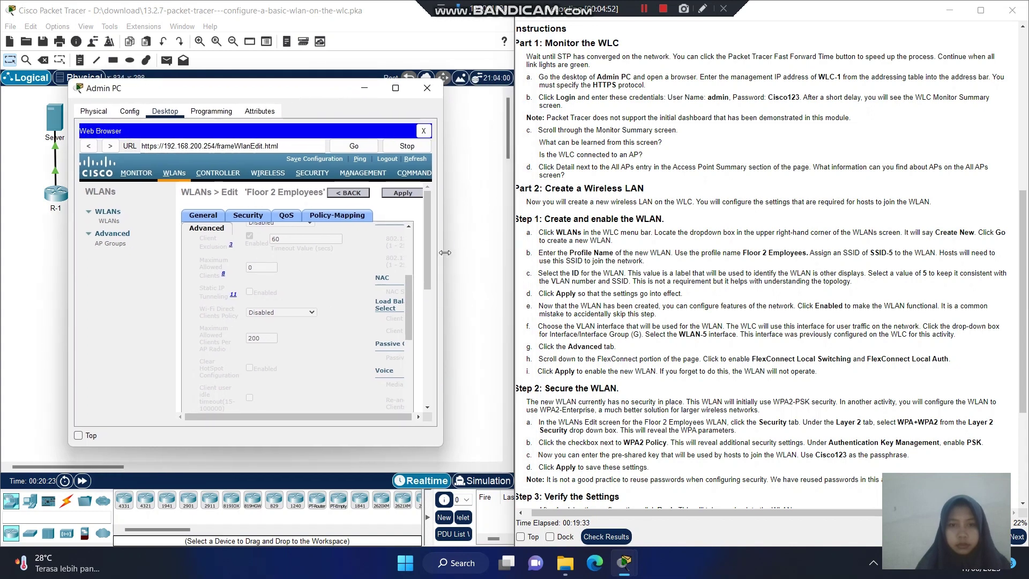
pyautogui.moveTo(445, 252); pyautogui.dragTo(584, 251)
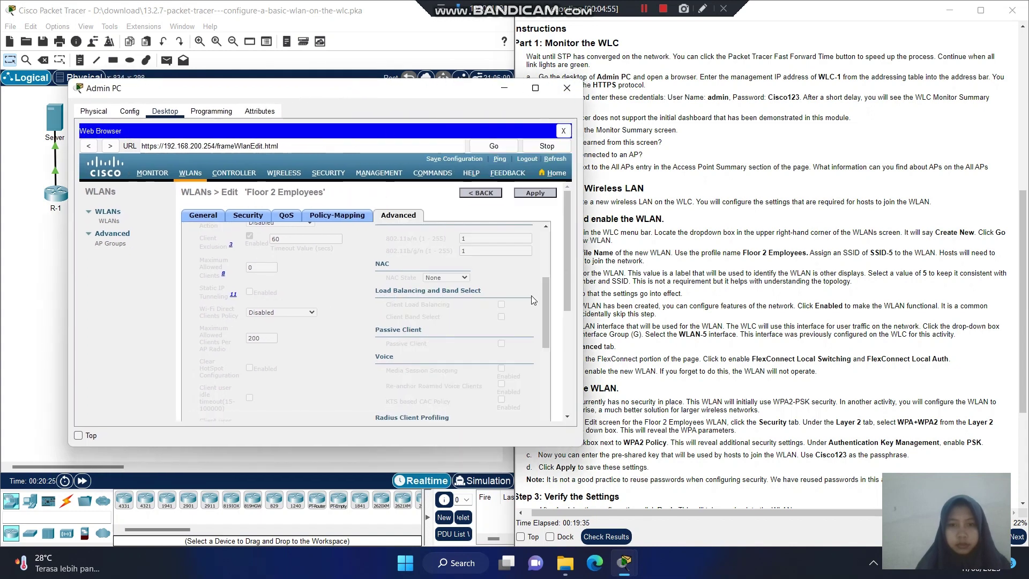
pyautogui.moveTo(545, 310); pyautogui.dragTo(554, 336)
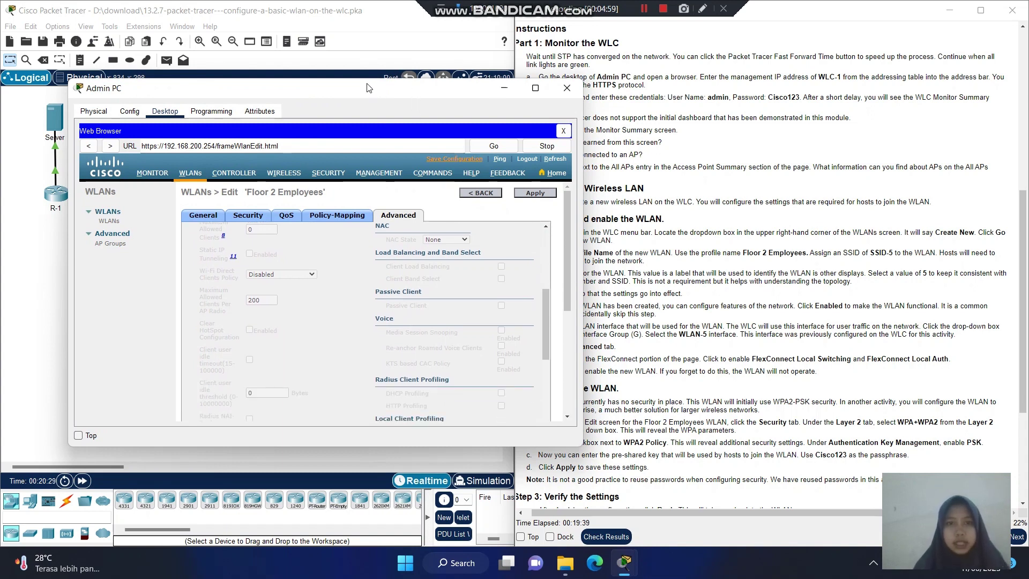
pyautogui.click(653, 15)
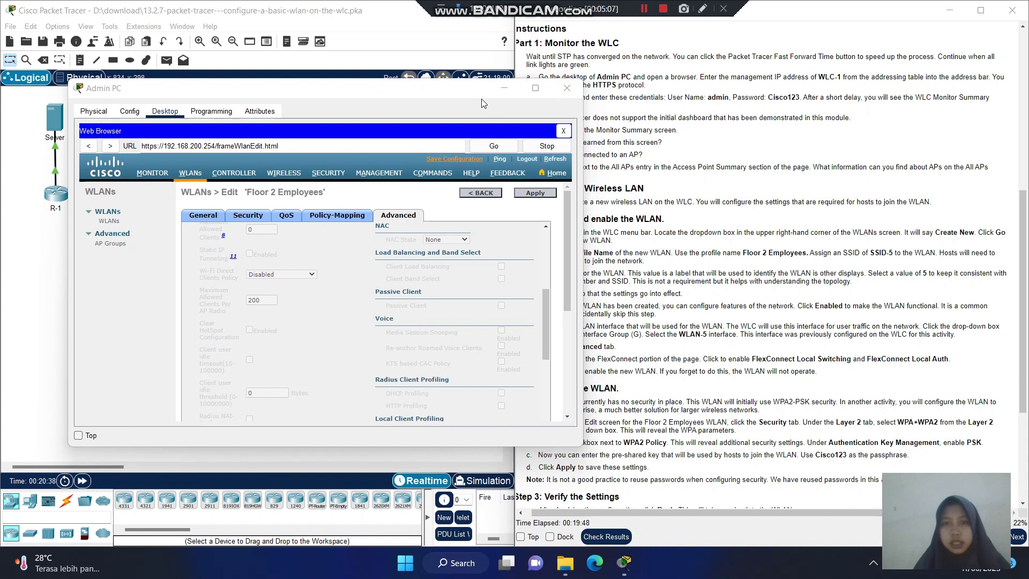
pyautogui.moveTo(478, 102); pyautogui.dragTo(469, 81)
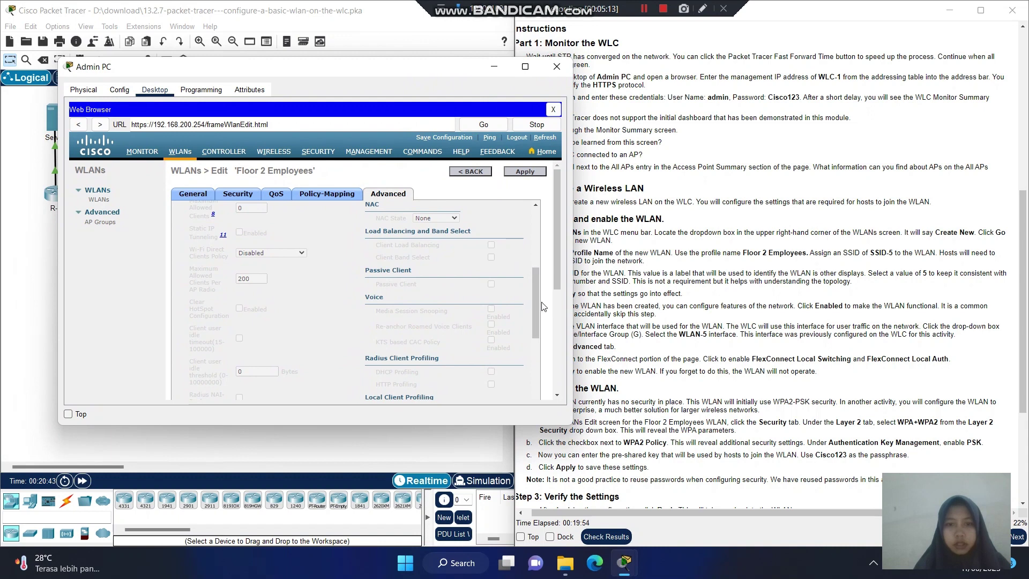
pyautogui.moveTo(535, 312); pyautogui.dragTo(521, 381)
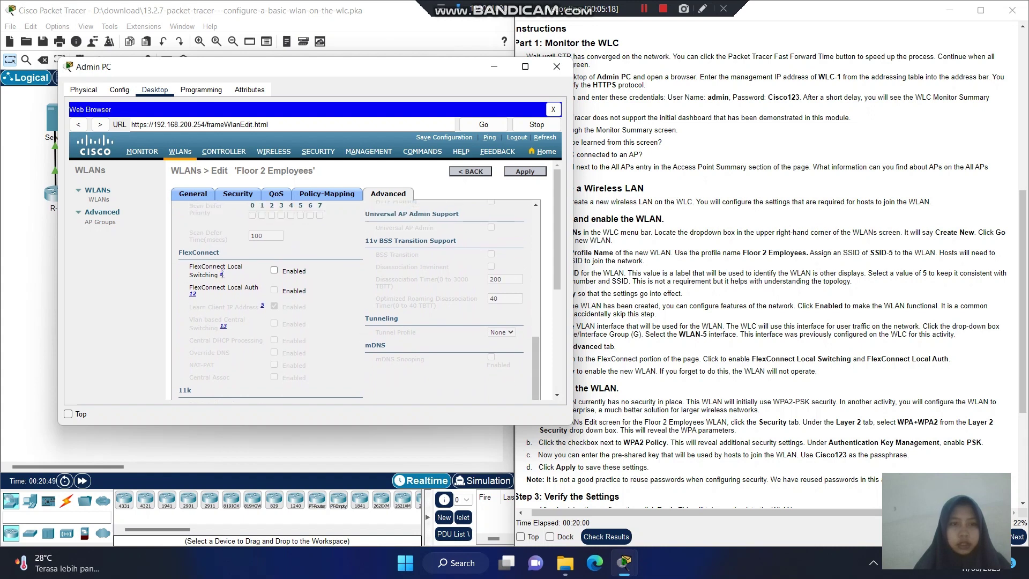
# Enable FlexConnect Local Switching and FlexConnect Local Auth, then apply.
pyautogui.click(275, 271)
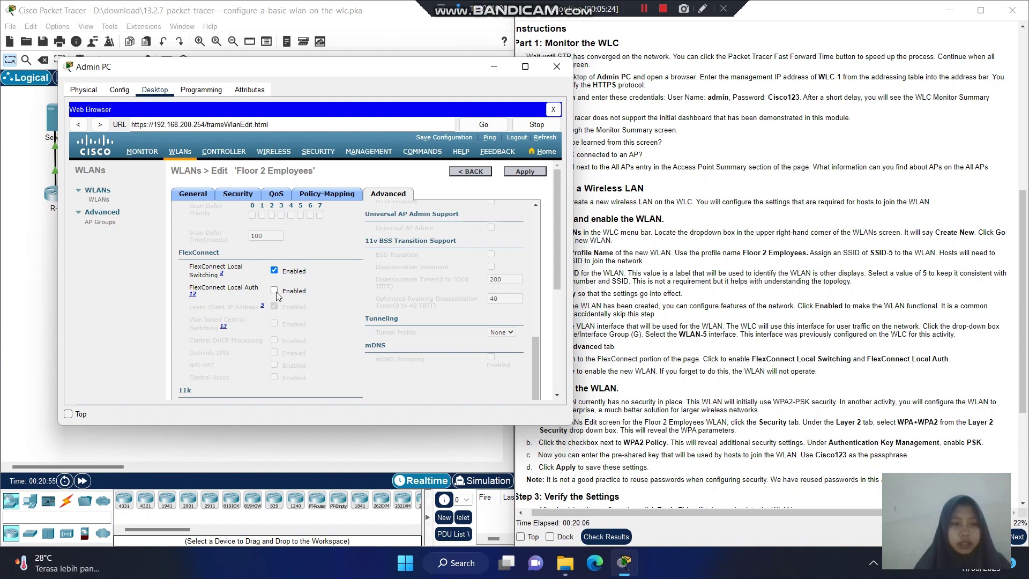
pyautogui.click(275, 291)
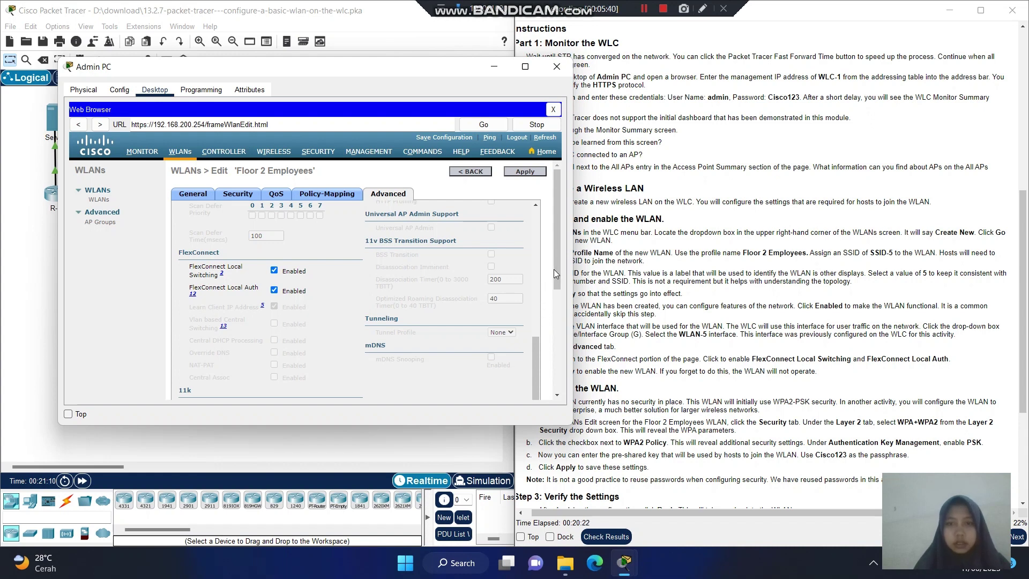
pyautogui.click(535, 176)
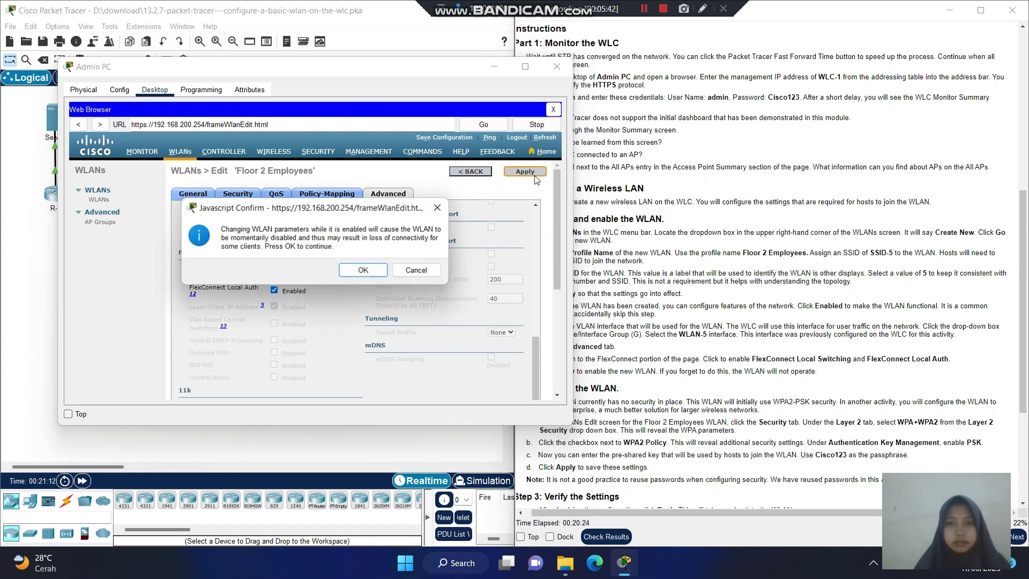
# Confirm the WLAN change and move the Admin PC window aside to read the instructions.
pyautogui.click(373, 272)
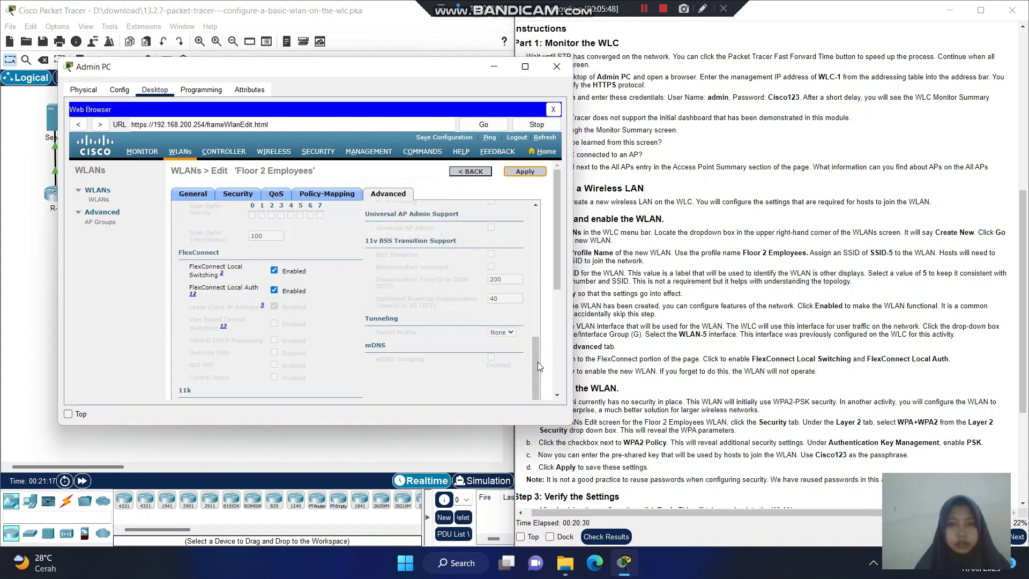
pyautogui.moveTo(536, 361); pyautogui.dragTo(535, 335)
pyautogui.scroll(-2, 535, 335)
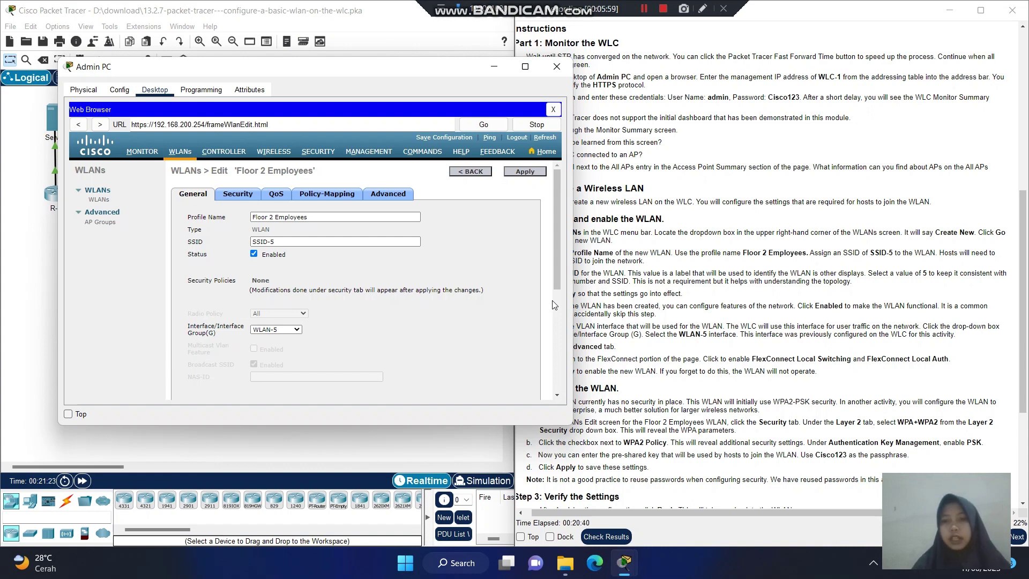
pyautogui.moveTo(440, 76); pyautogui.dragTo(374, 56)
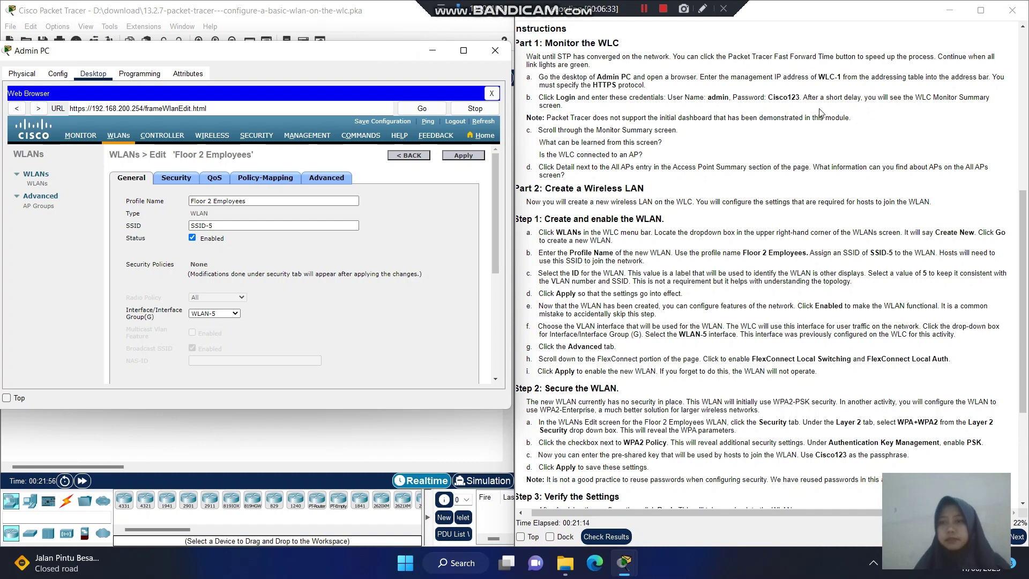
pyautogui.moveTo(1024, 201); pyautogui.dragTo(1025, 305)
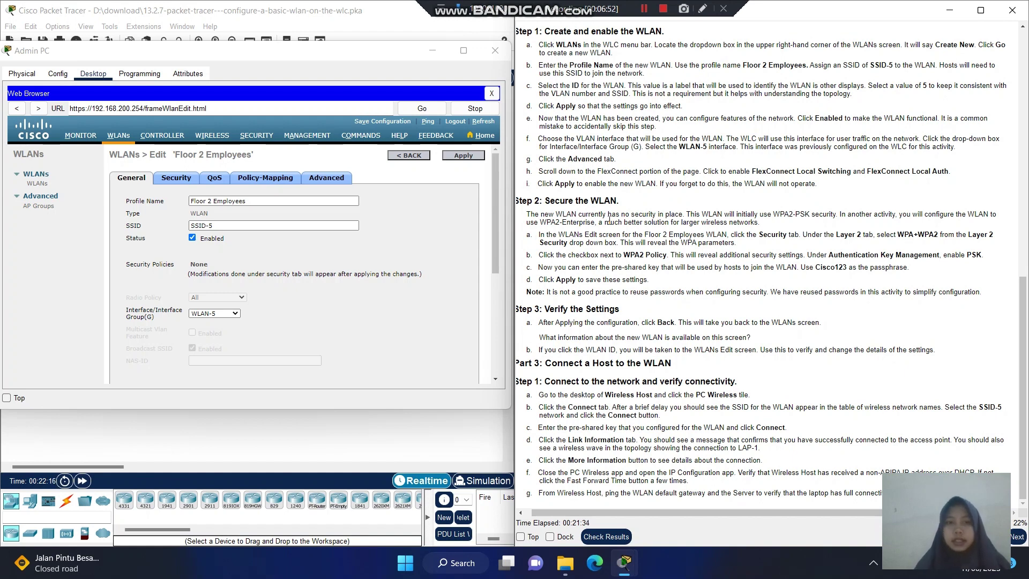
# Set the WLAN's Layer 2 Security to WPA+WPA2.
pyautogui.click(187, 182)
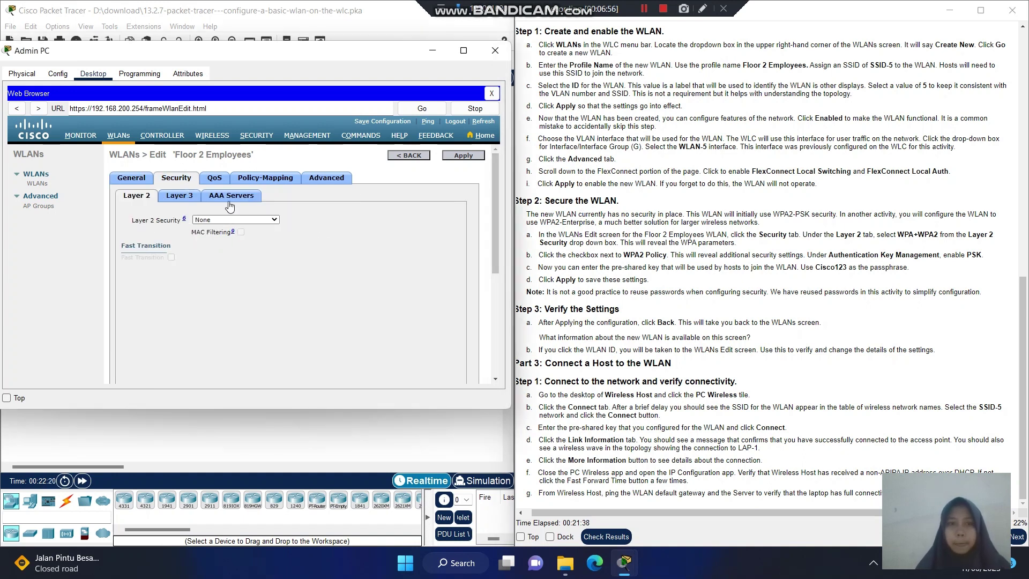
pyautogui.click(268, 220)
pyautogui.click(270, 222)
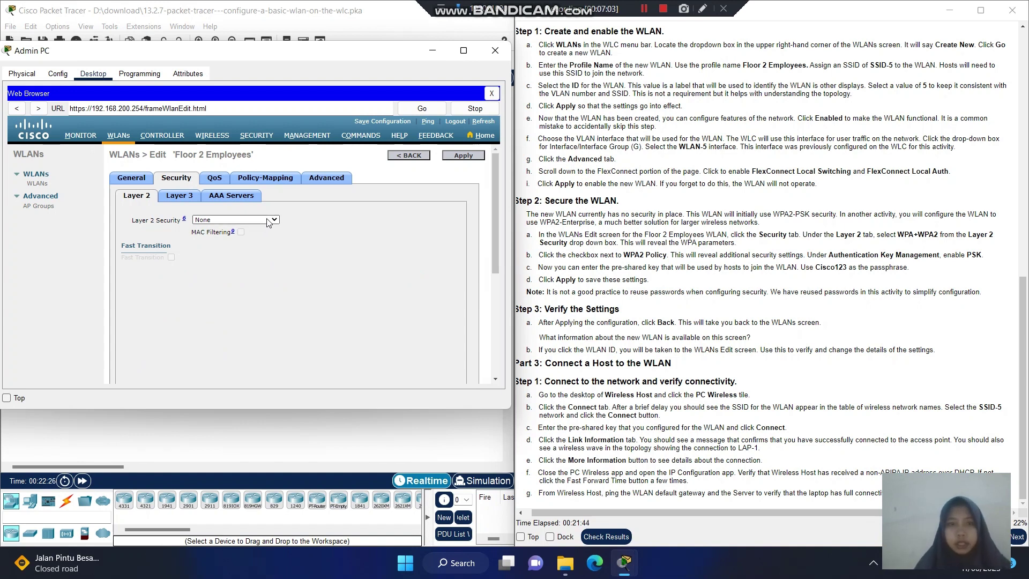
pyautogui.click(271, 220)
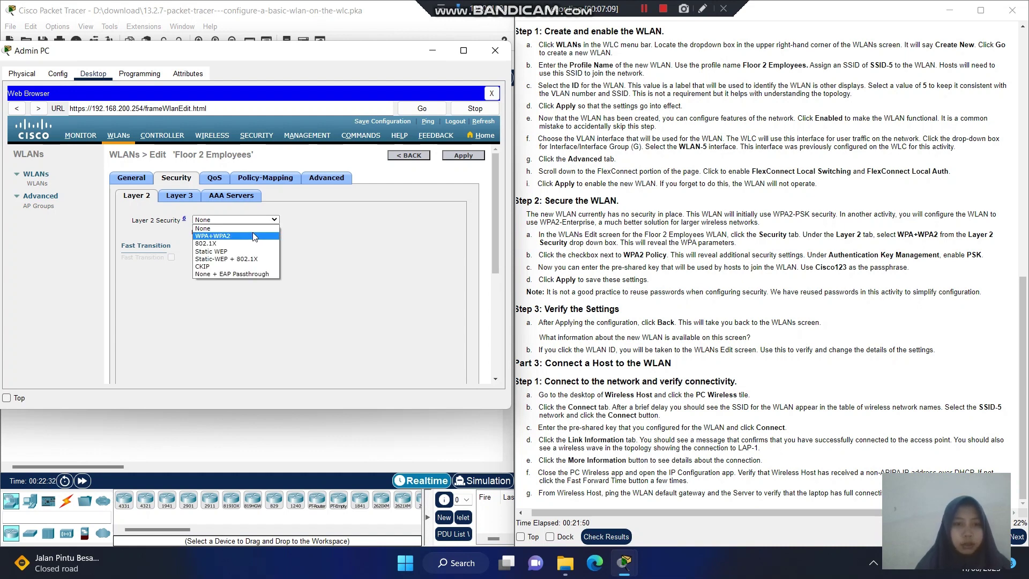
pyautogui.click(254, 236)
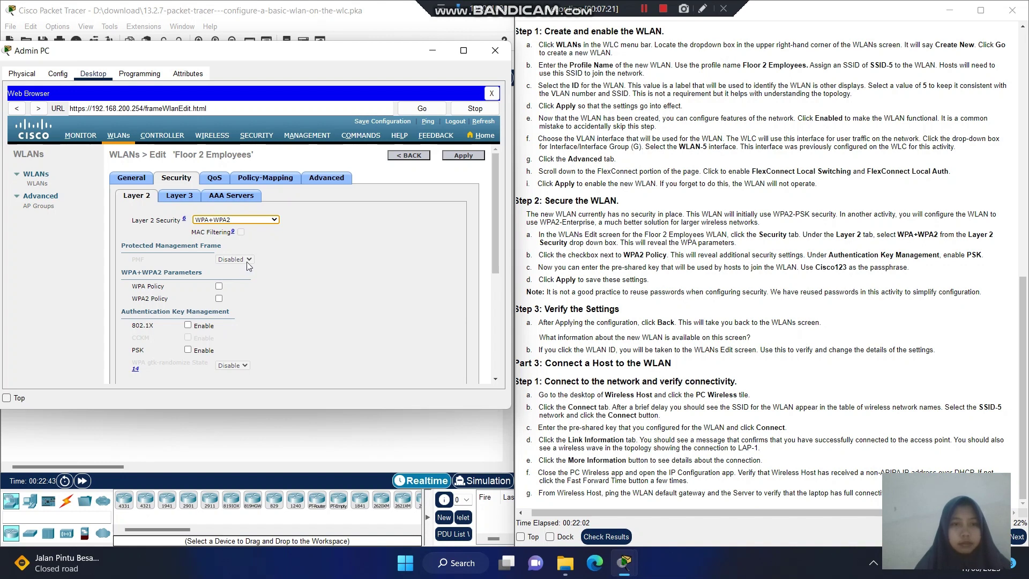
# Enable WPA2 Policy with AES encryption and PSK key management.
pyautogui.click(219, 286)
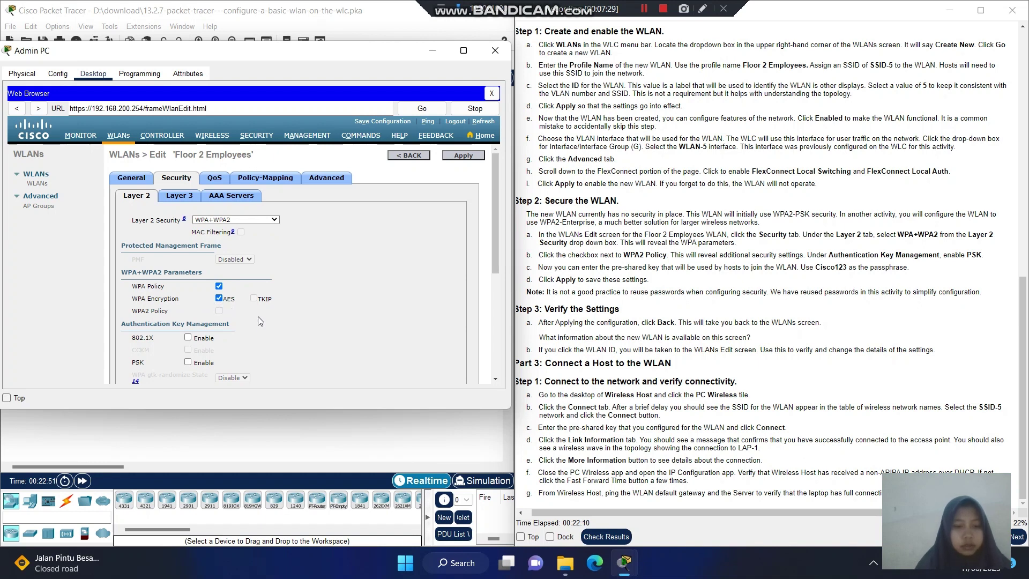
pyautogui.click(220, 286)
pyautogui.click(219, 298)
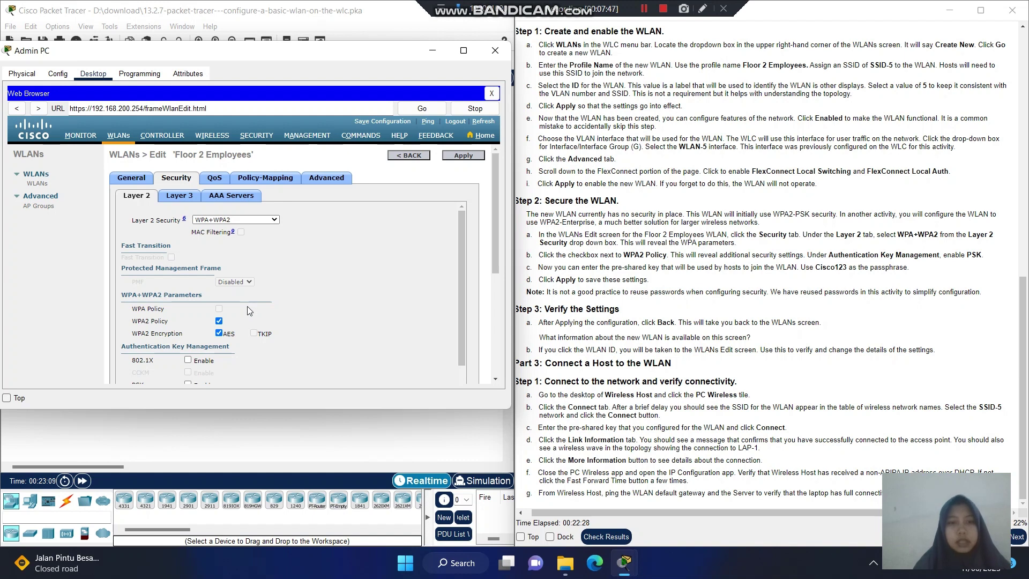
pyautogui.moveTo(458, 289); pyautogui.dragTo(455, 337)
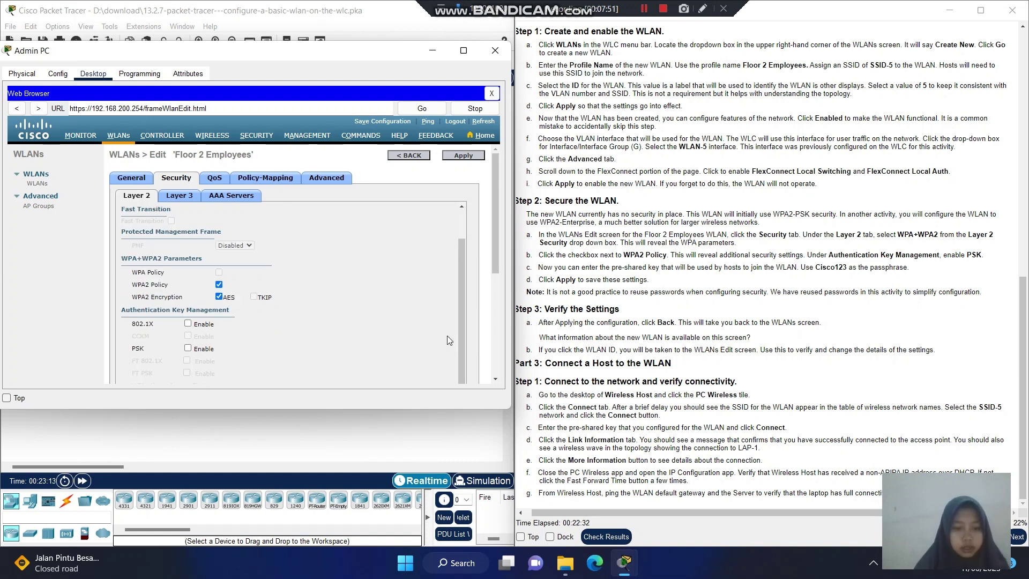
pyautogui.click(188, 349)
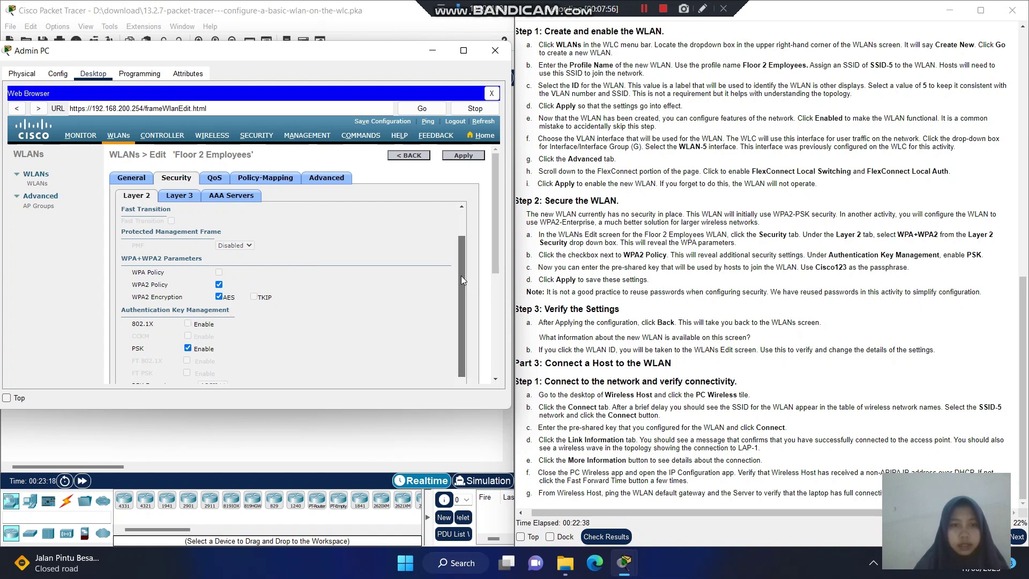
pyautogui.moveTo(461, 276); pyautogui.dragTo(465, 327)
# Enter the pre-shared passphrase, then apply and confirm the WPA2-PSK security settings.
pyautogui.click(241, 373)
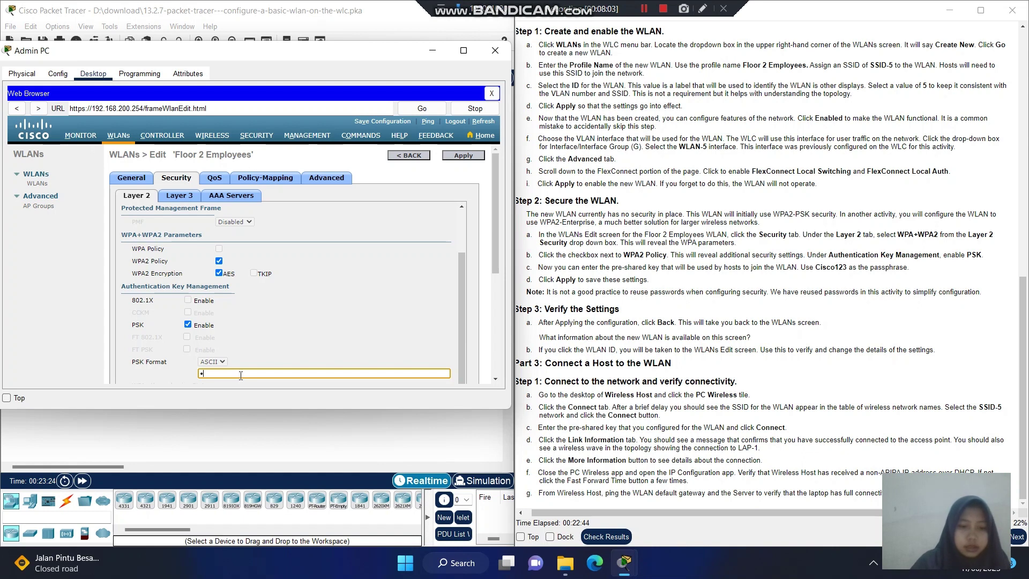
pyautogui.write('Cisc')
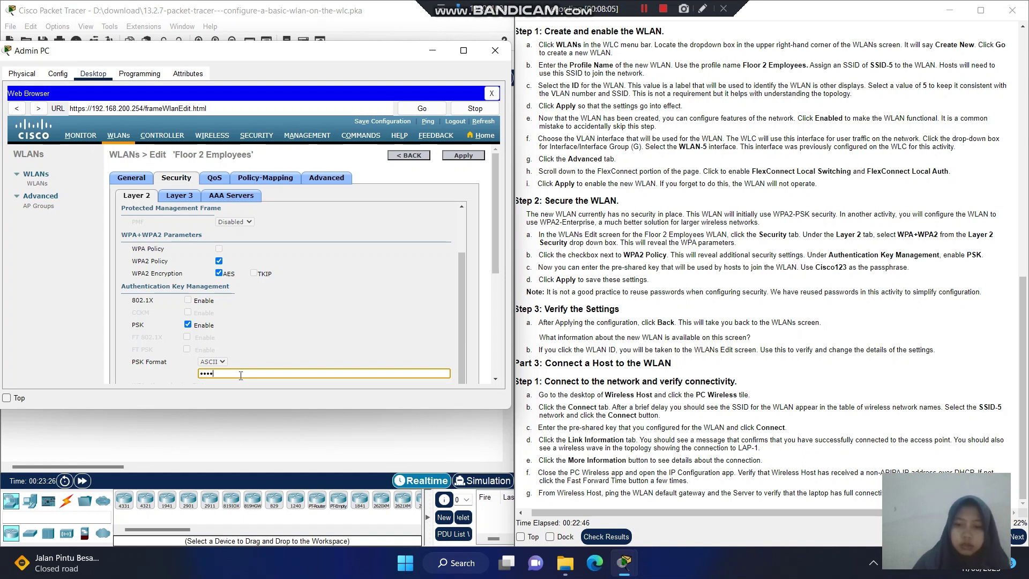
pyautogui.write('o123')
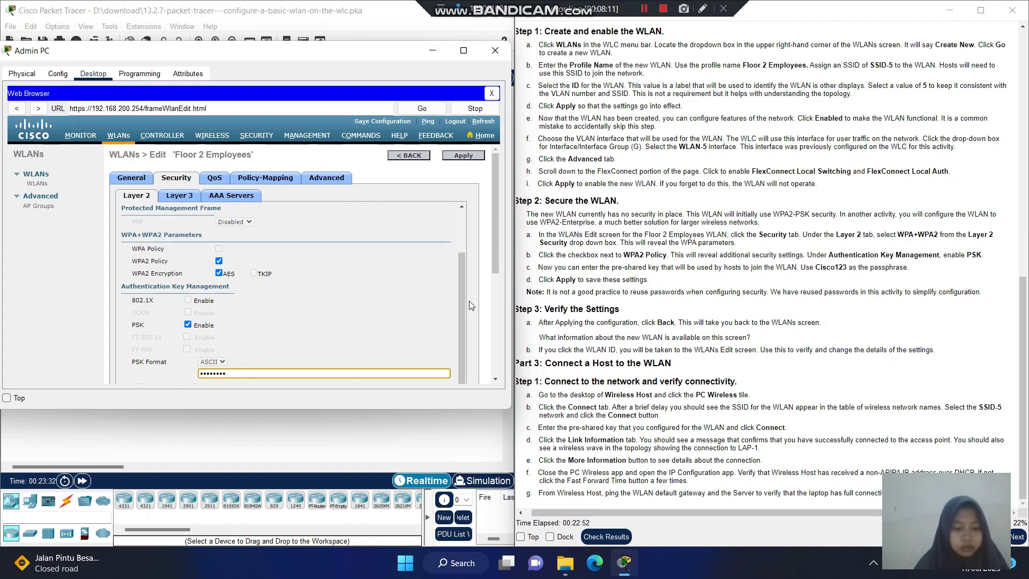
pyautogui.click(463, 156)
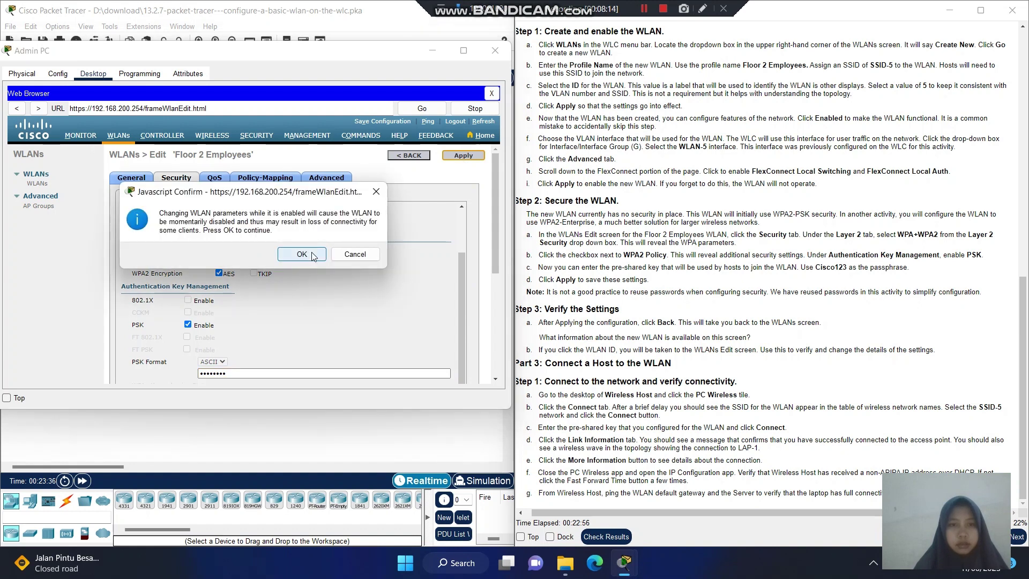
pyautogui.click(301, 255)
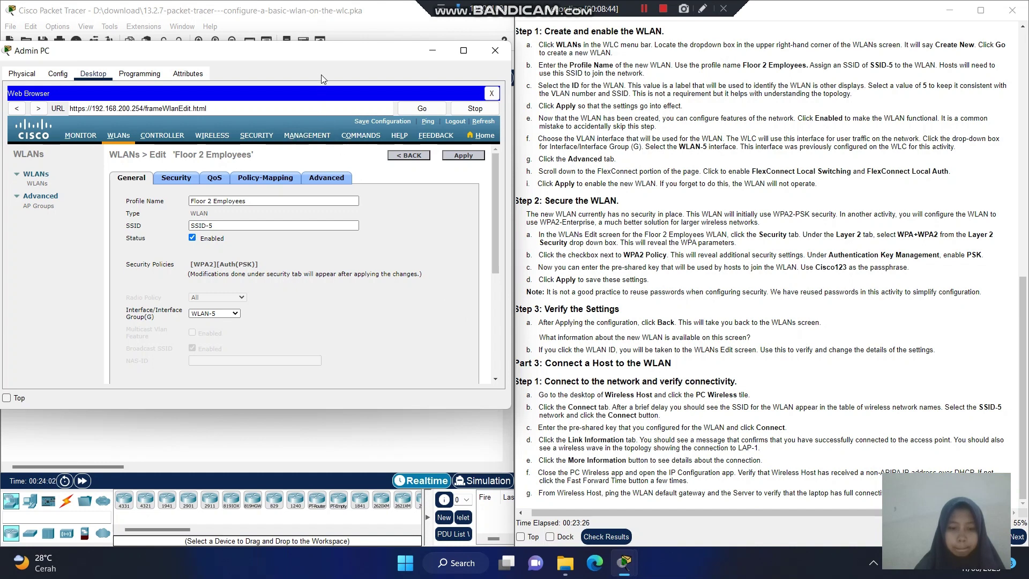
# Minimize and restore the Admin PC window, then go back to the WLANs list.
pyautogui.click(439, 55)
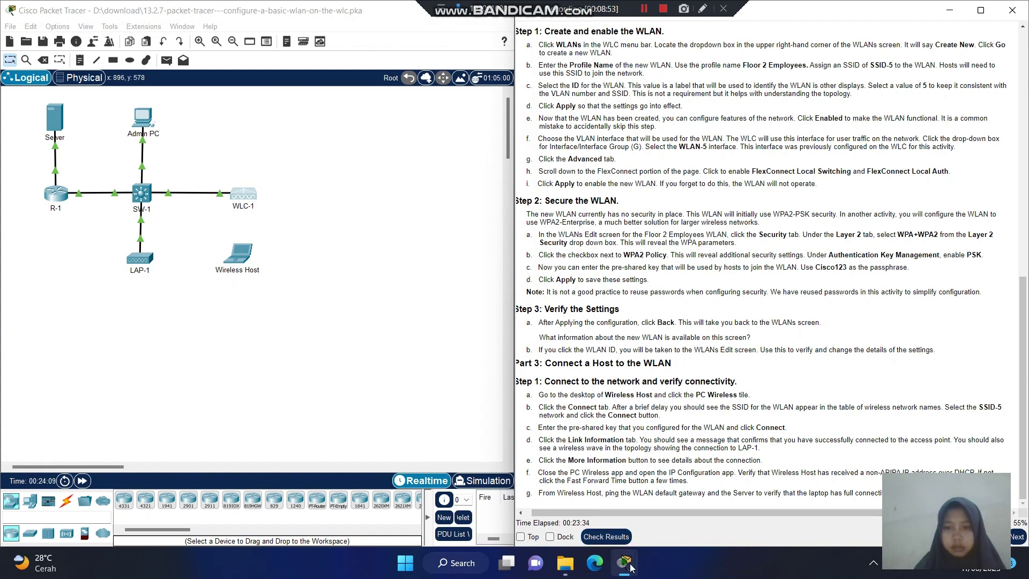
pyautogui.moveTo(630, 567)
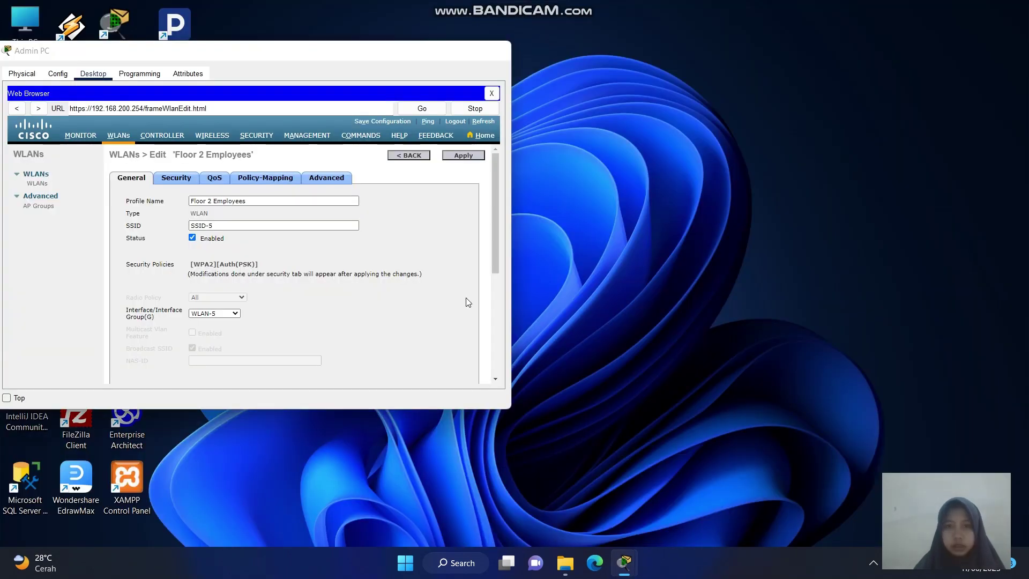
pyautogui.click(674, 518)
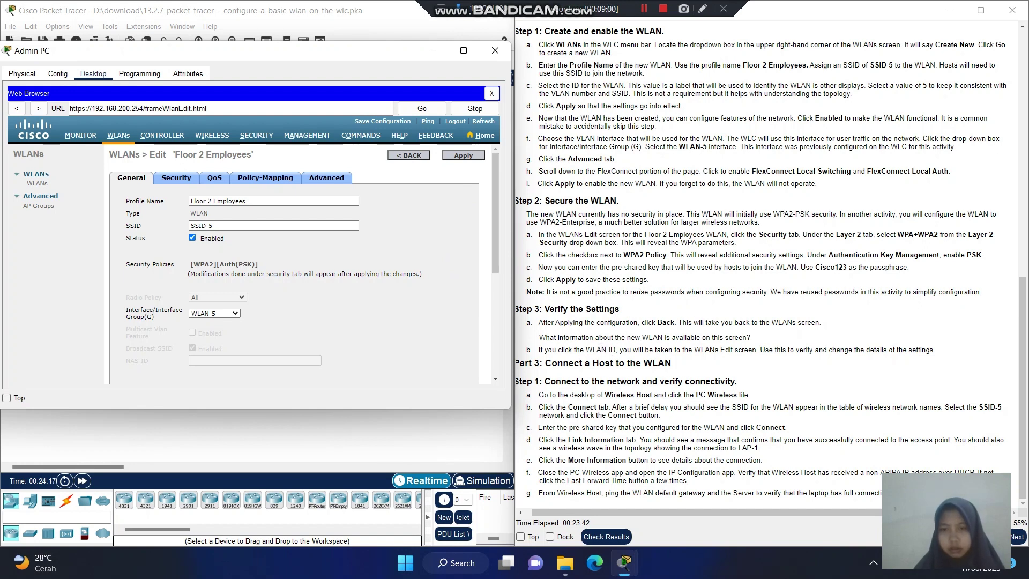
pyautogui.click(410, 156)
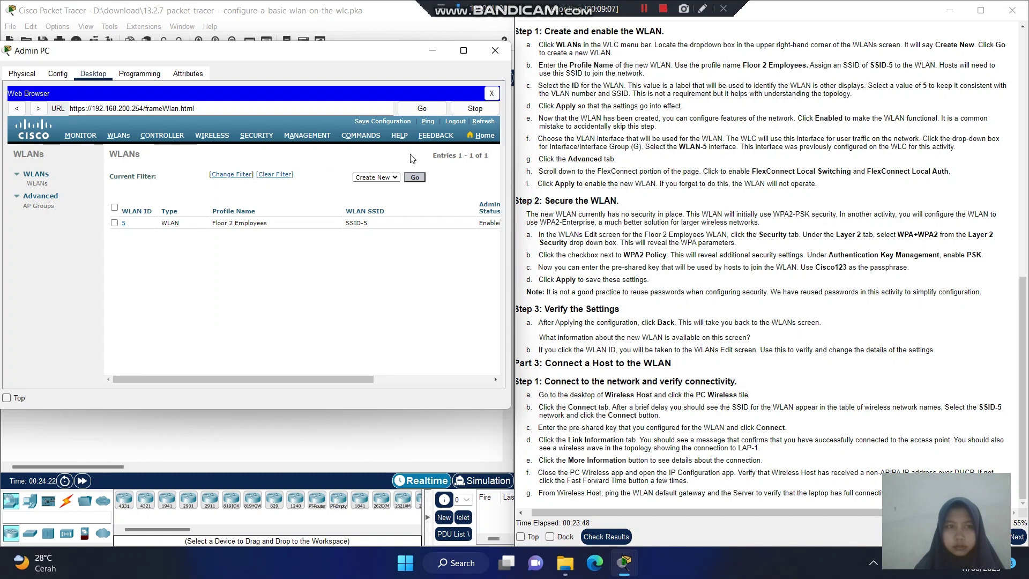
pyautogui.click(644, 10)
pyautogui.click(645, 9)
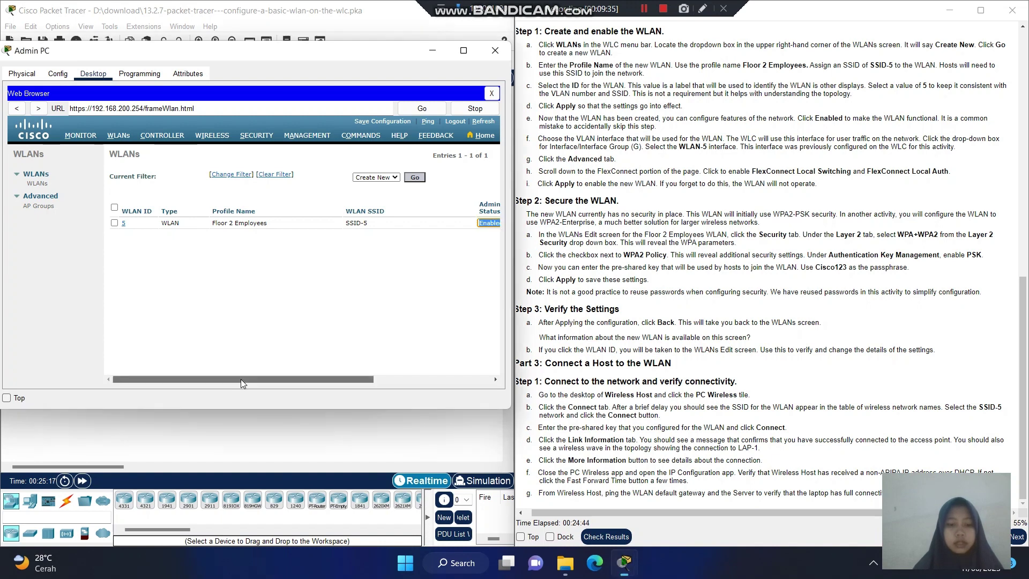
pyautogui.moveTo(240, 378); pyautogui.dragTo(416, 364)
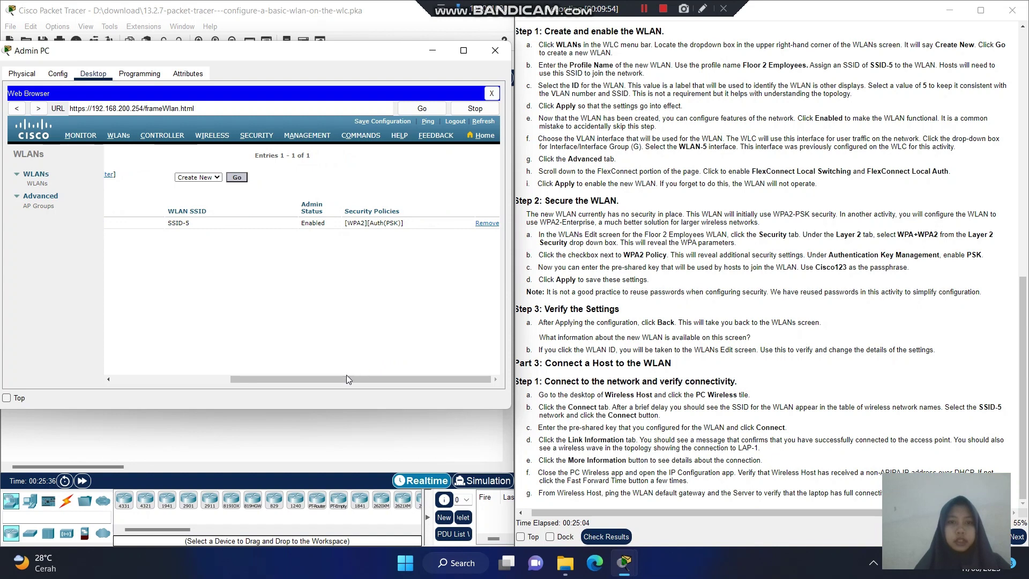
pyautogui.moveTo(340, 378); pyautogui.dragTo(234, 372)
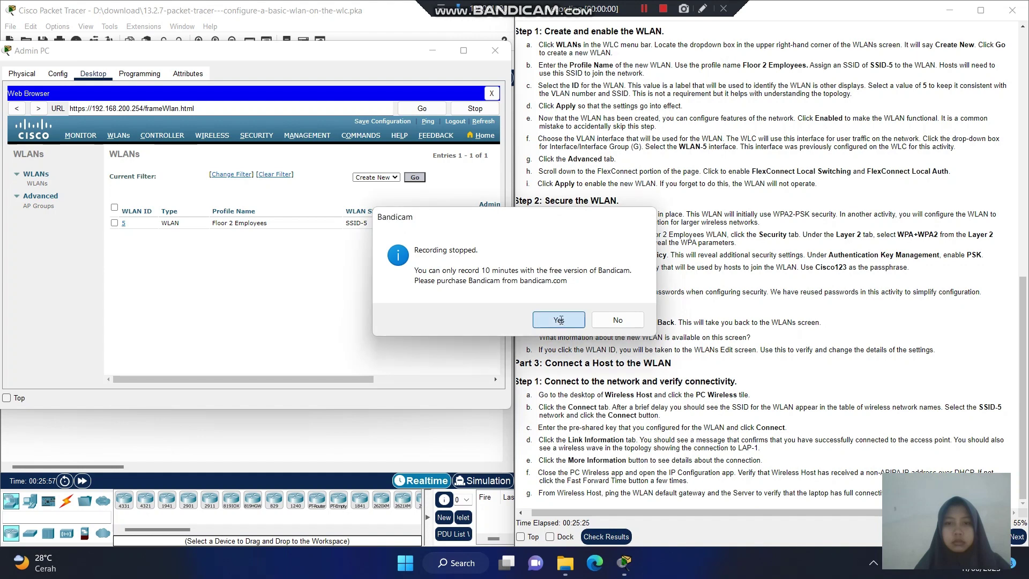
pyautogui.click(559, 320)
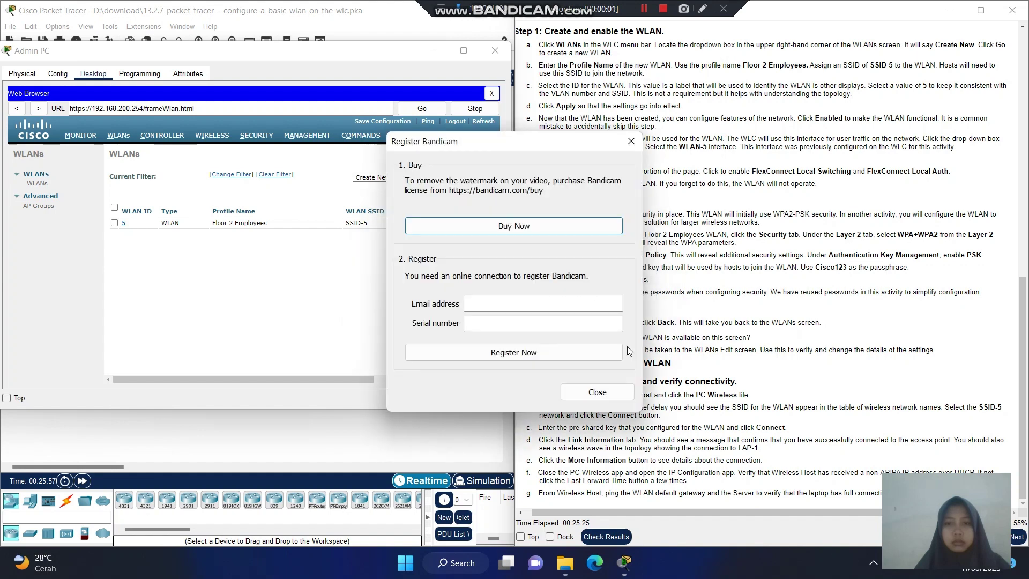
pyautogui.click(601, 391)
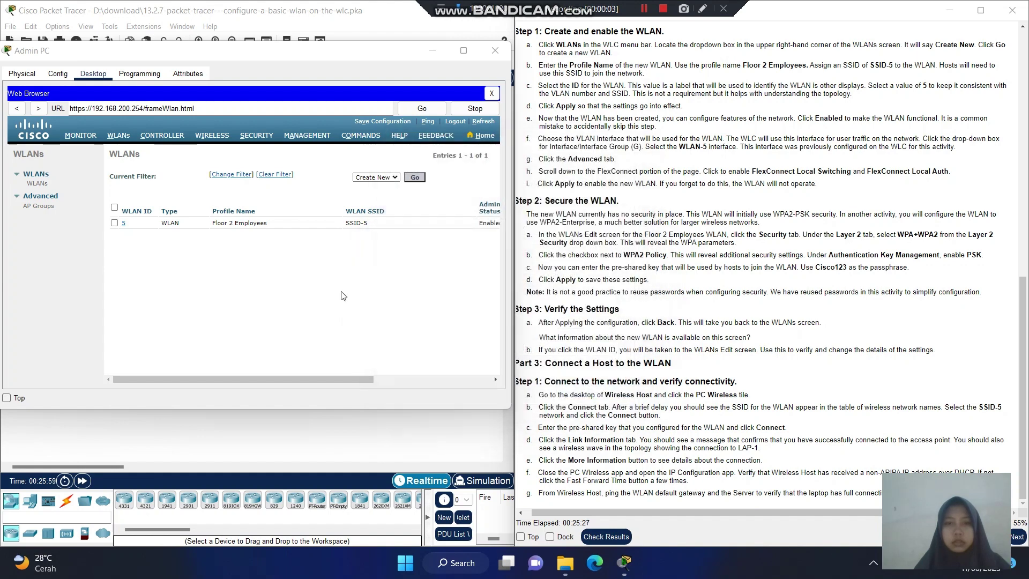
pyautogui.click(123, 224)
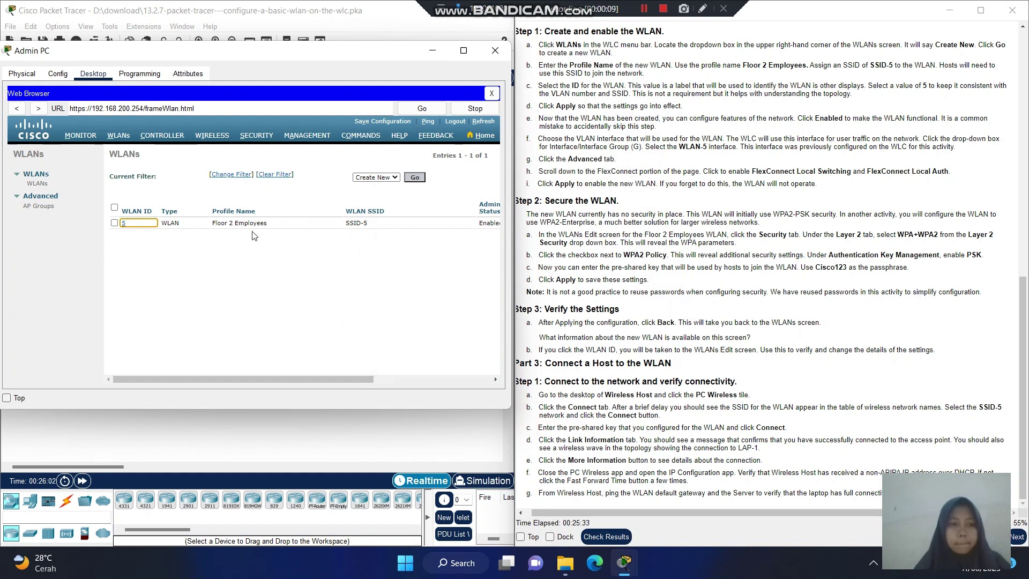
pyautogui.click(141, 223)
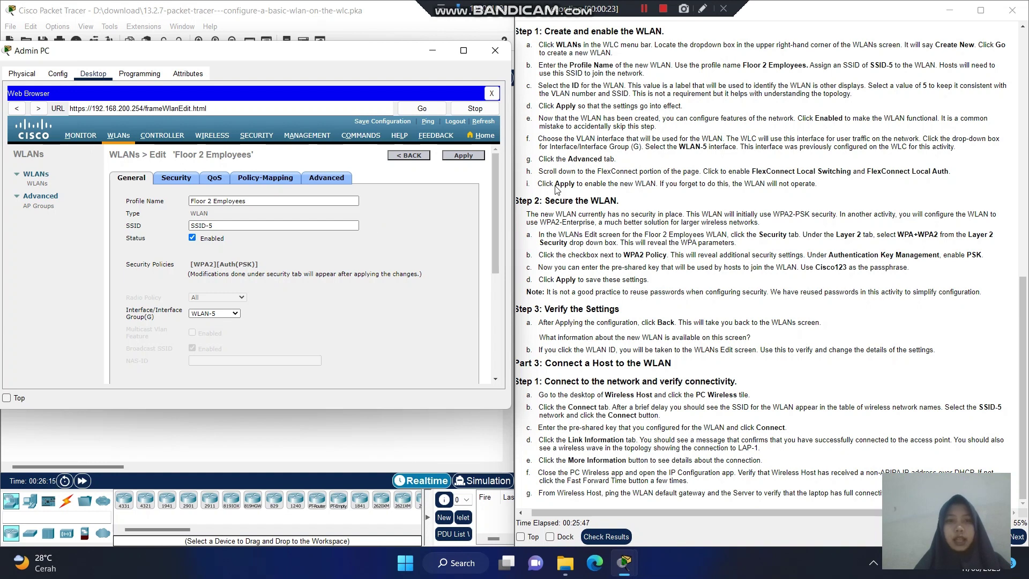
pyautogui.click(411, 157)
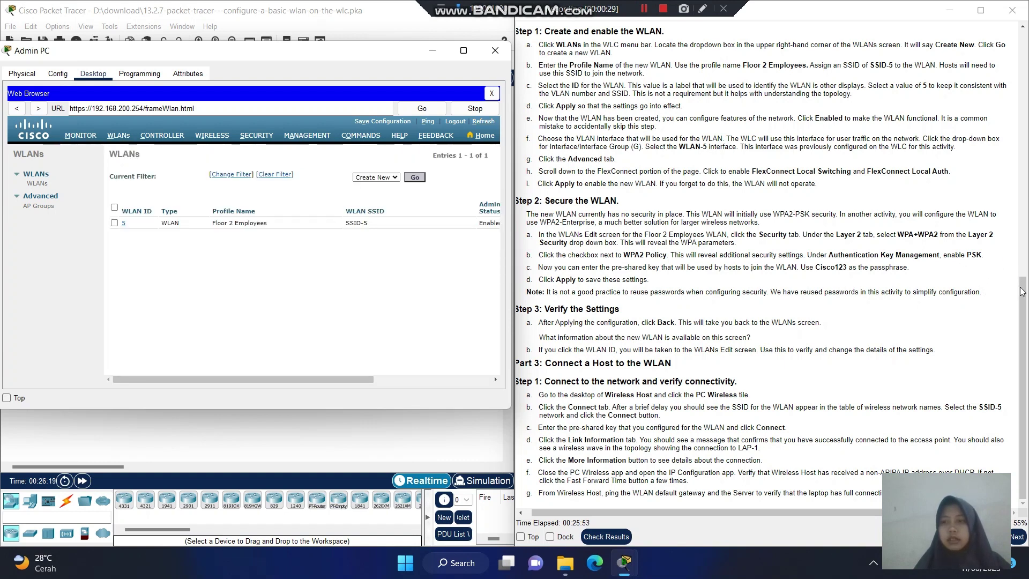
pyautogui.click(1024, 343)
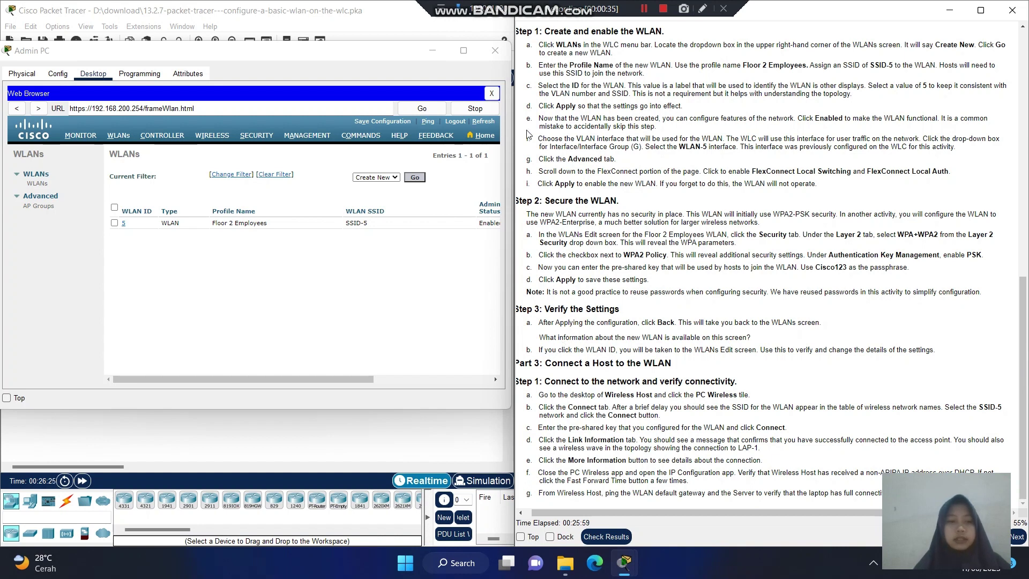
pyautogui.click(434, 56)
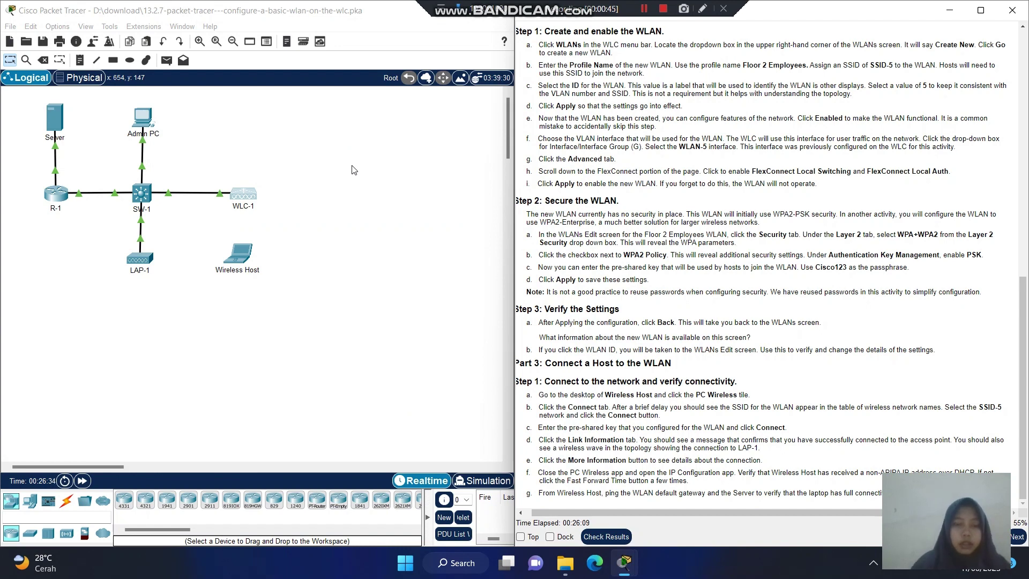
pyautogui.click(246, 253)
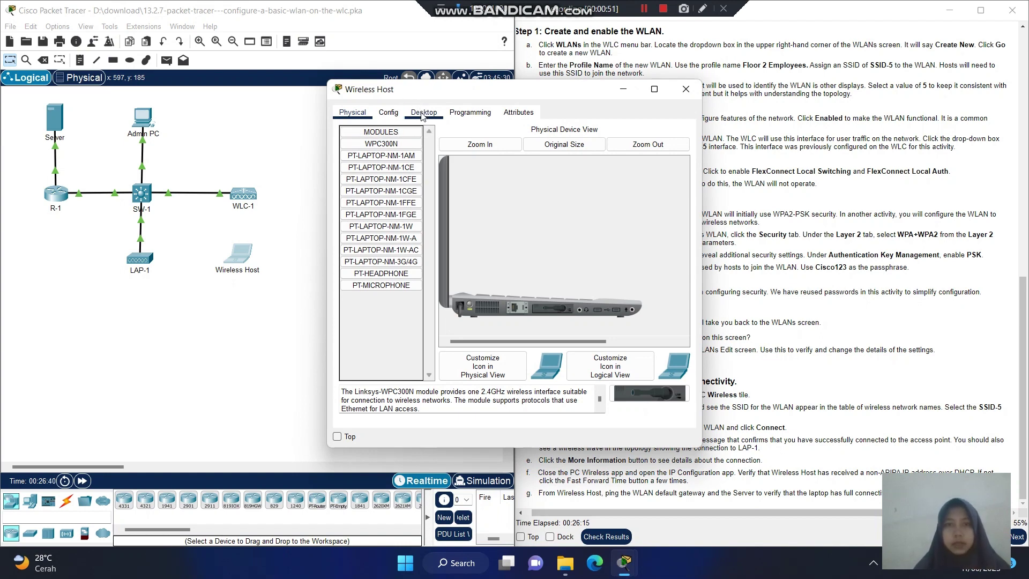
pyautogui.click(424, 113)
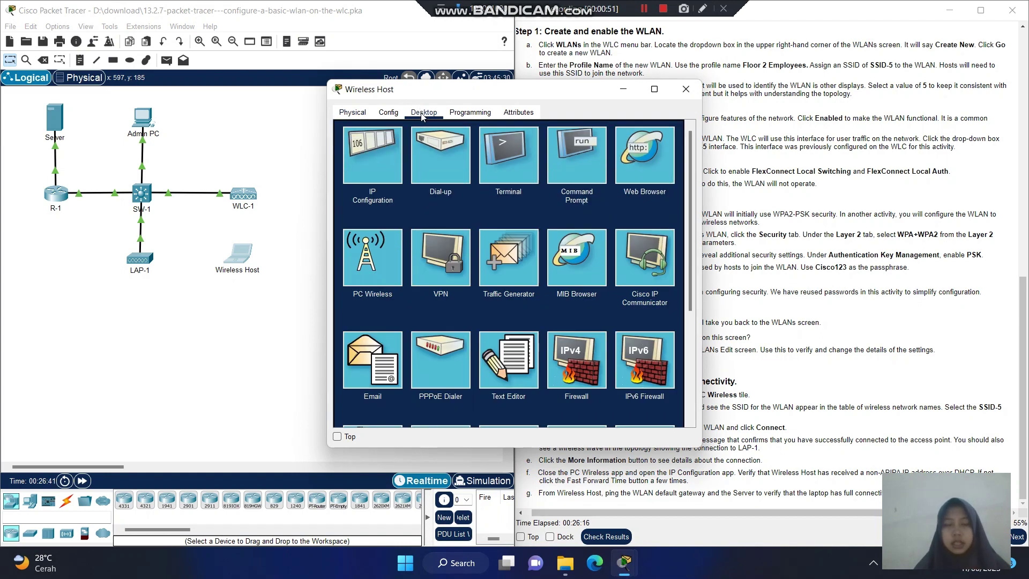
pyautogui.click(366, 268)
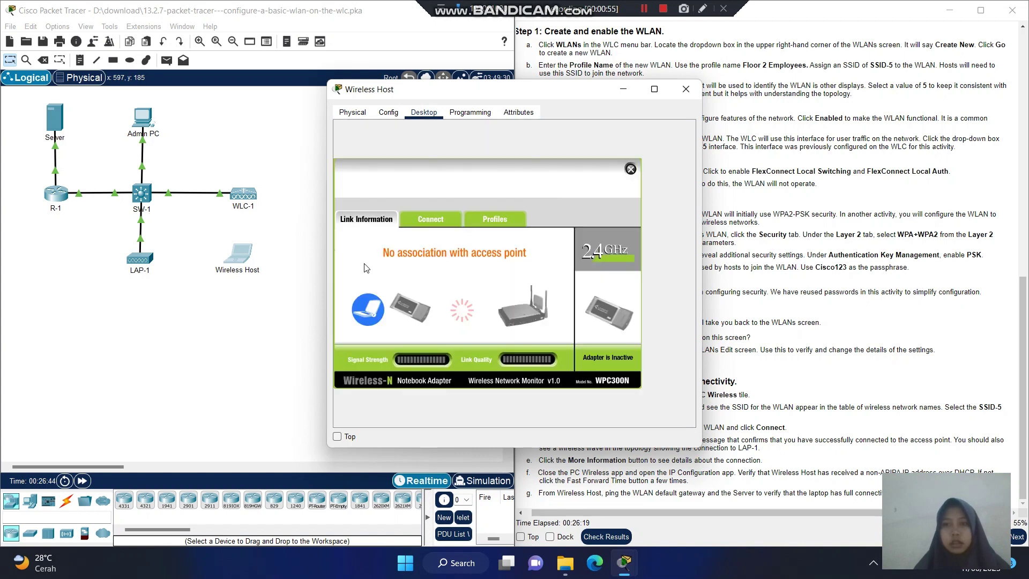
pyautogui.click(426, 224)
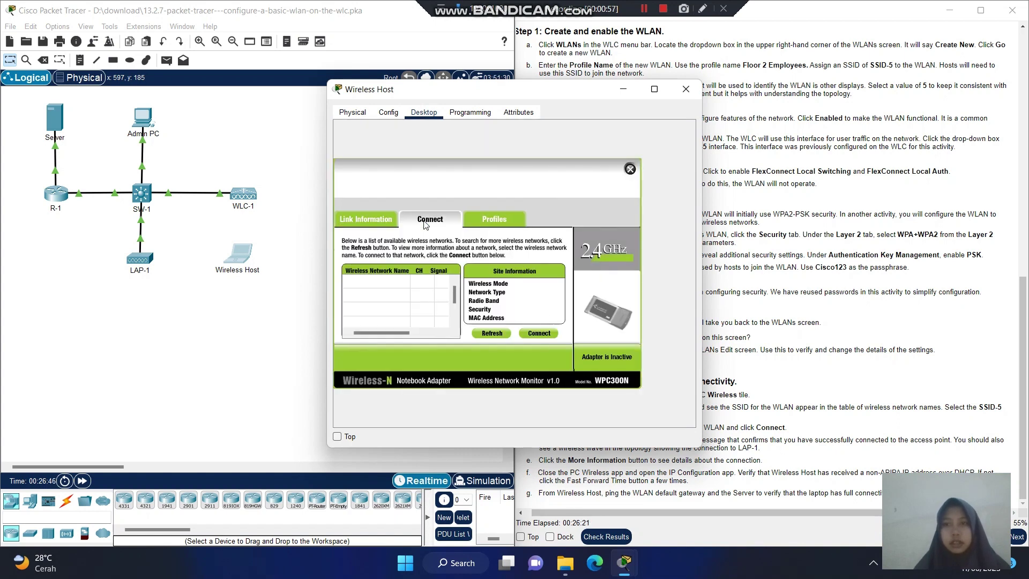
# Join the SSID-5 network from PC Wireless using its WPA2 pre-shared key.
pyautogui.click(502, 334)
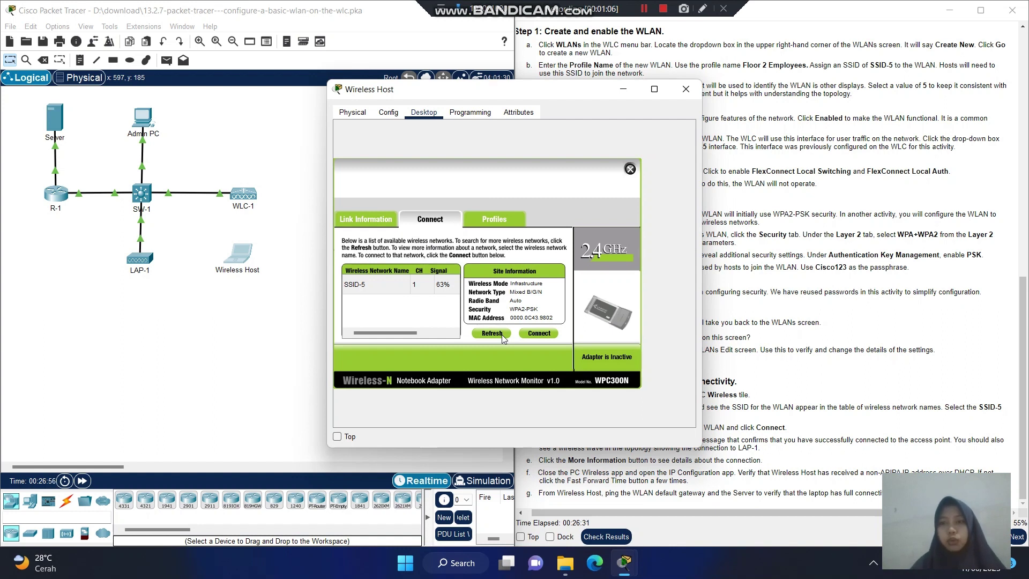
pyautogui.click(423, 285)
pyautogui.click(532, 334)
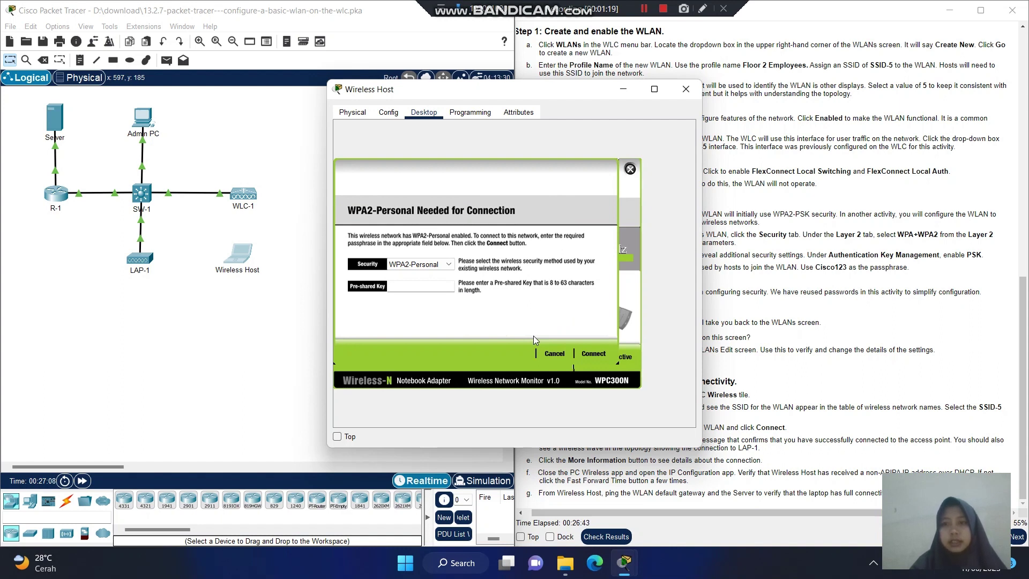
pyautogui.click(431, 289)
pyautogui.write('Ci')
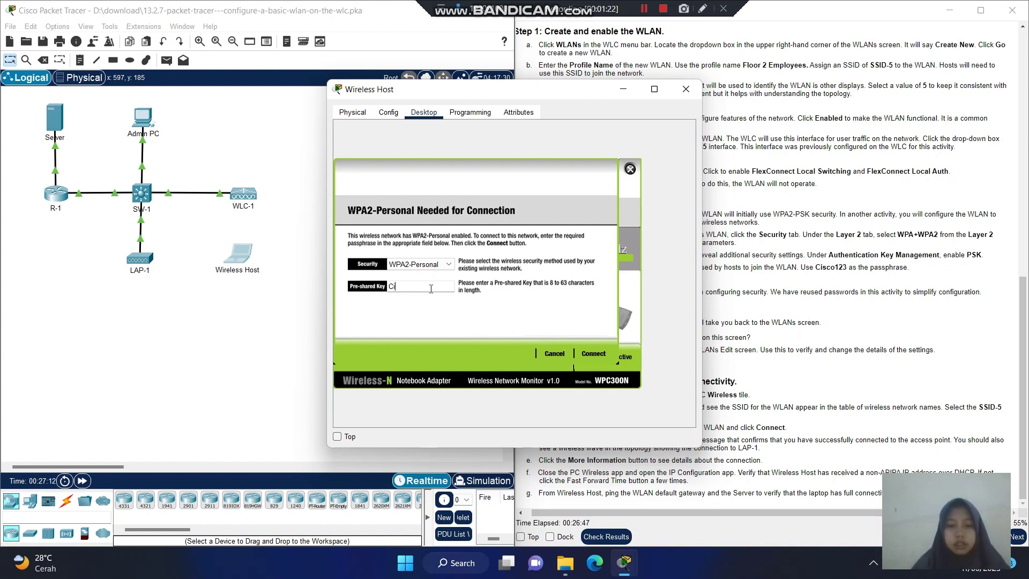
pyautogui.write('sco123')
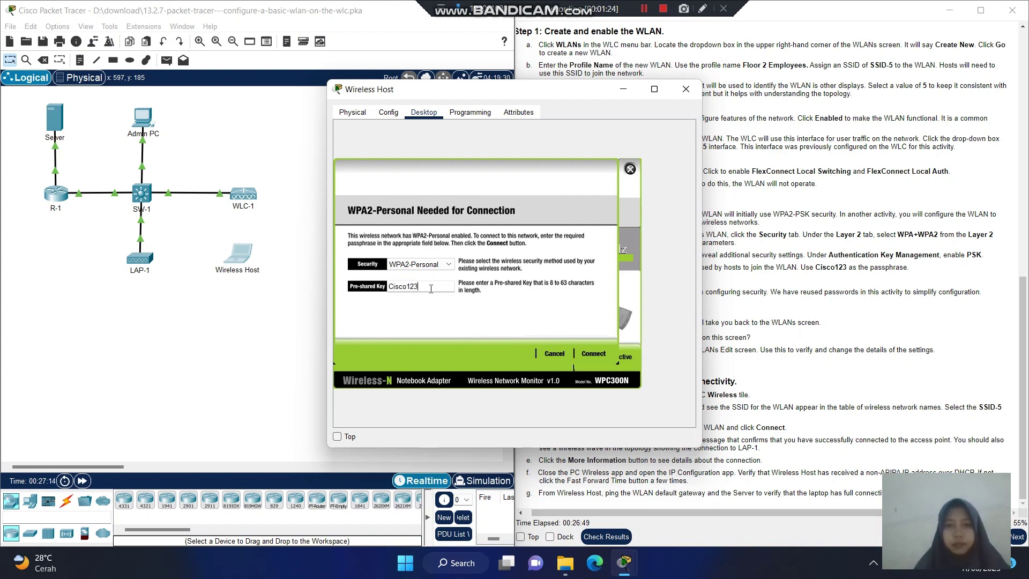
pyautogui.click(592, 355)
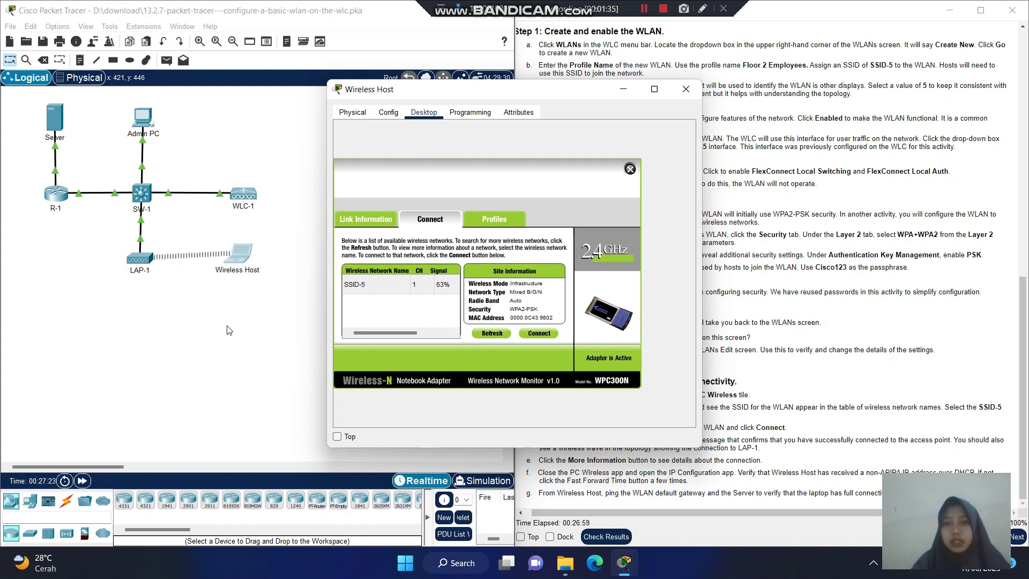
# Restore the Wireless Host window and view the Link Information showing a successful connection.
pyautogui.click(624, 90)
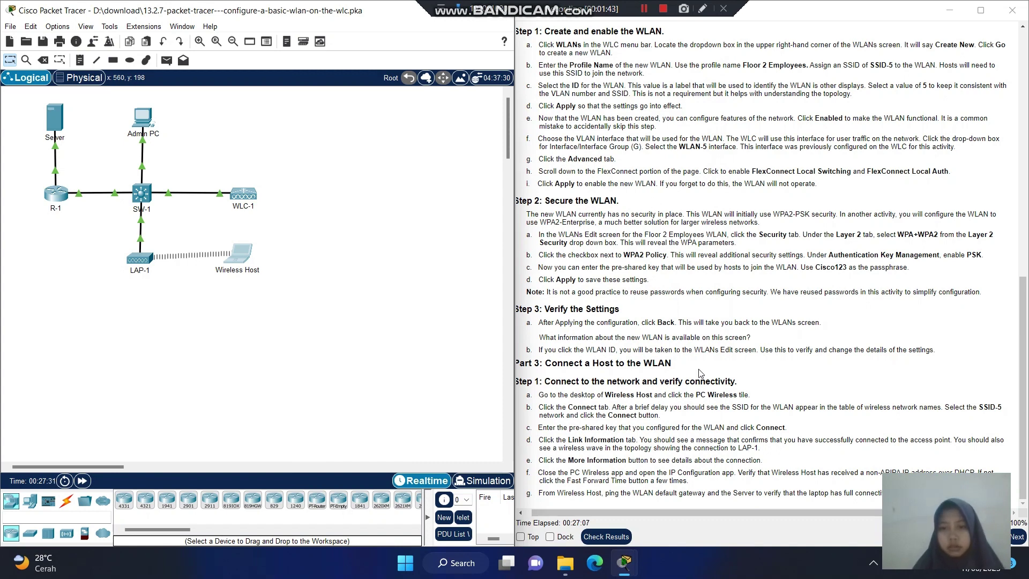
pyautogui.moveTo(627, 570)
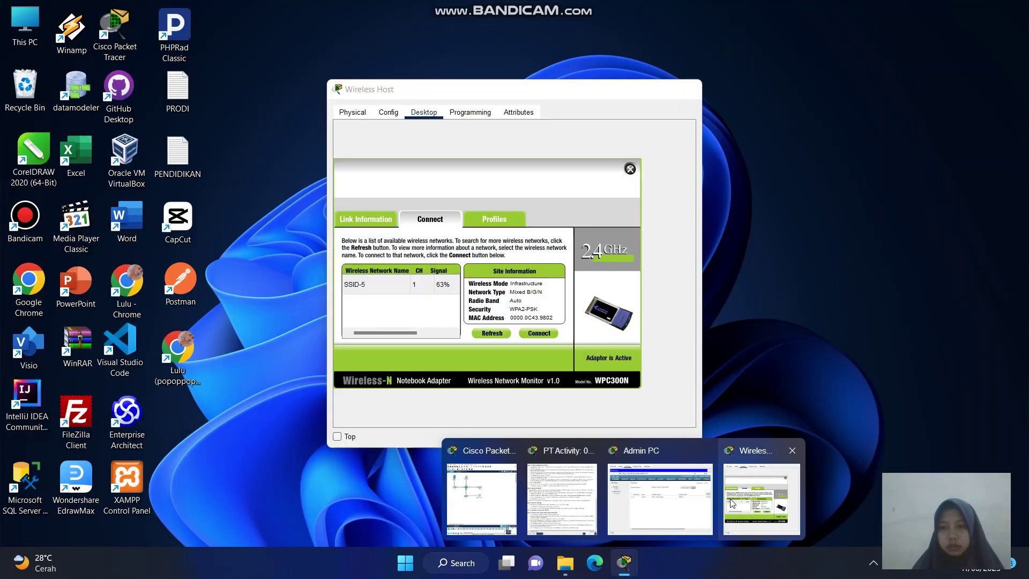
pyautogui.click(733, 503)
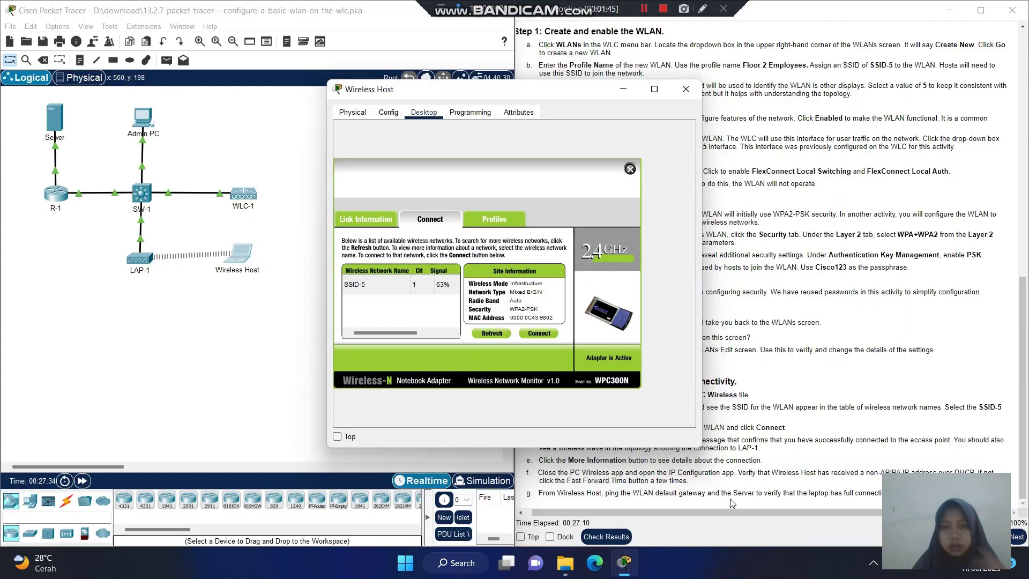
pyautogui.click(365, 220)
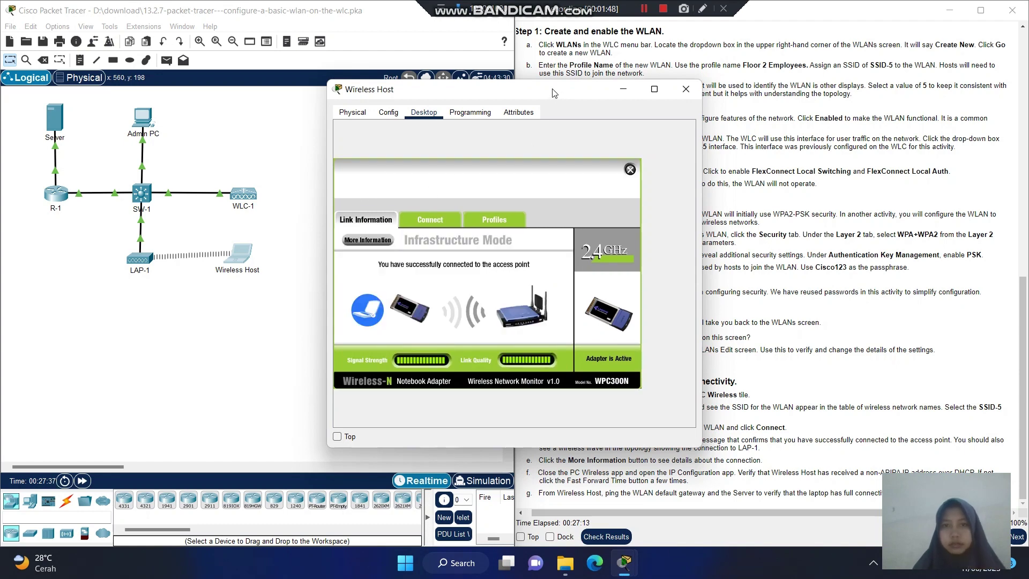
# Show the detailed wireless status: SSID-5, WPA2-Personal, IP 192.168.5.2, gateway 192.168.5.1.
pyautogui.moveTo(555, 98); pyautogui.dragTo(449, 87)
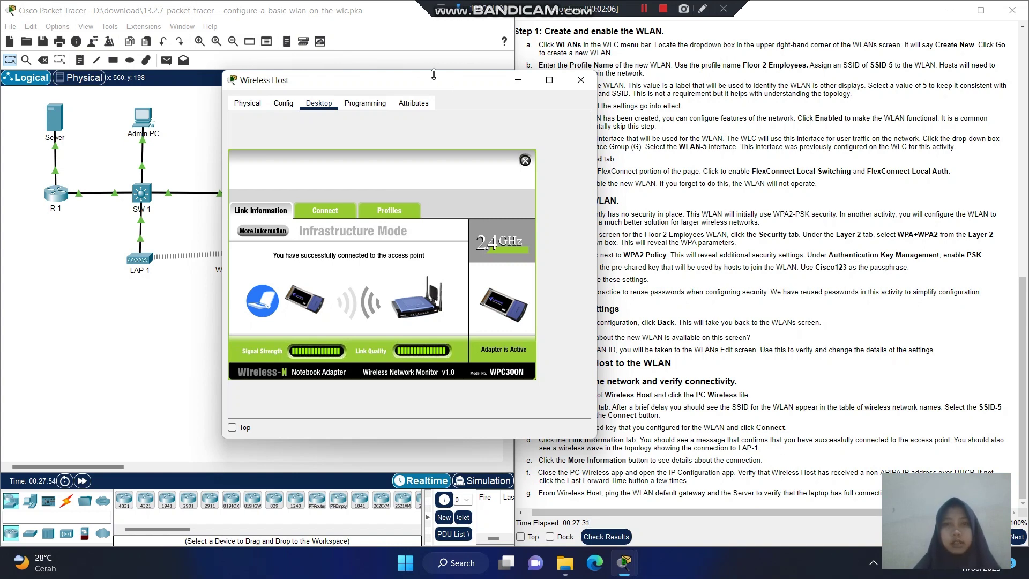
pyautogui.moveTo(414, 79); pyautogui.dragTo(491, 65)
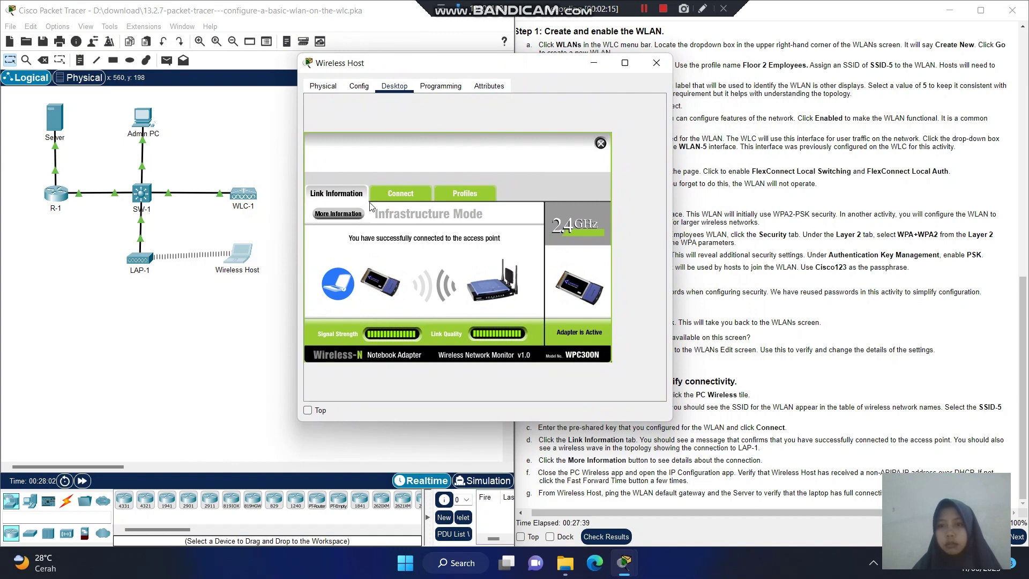
pyautogui.moveTo(487, 68); pyautogui.dragTo(323, 69)
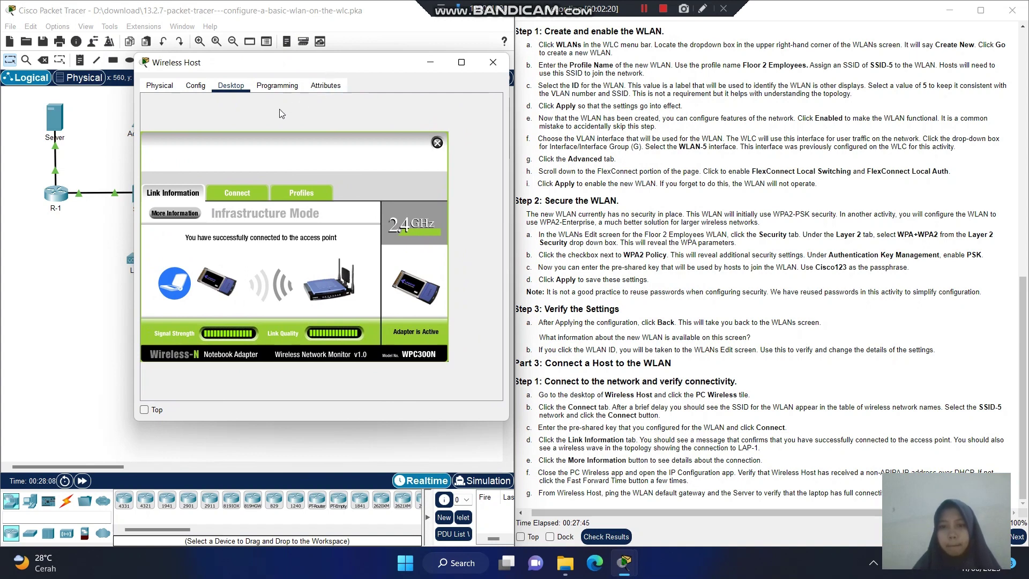
pyautogui.click(171, 213)
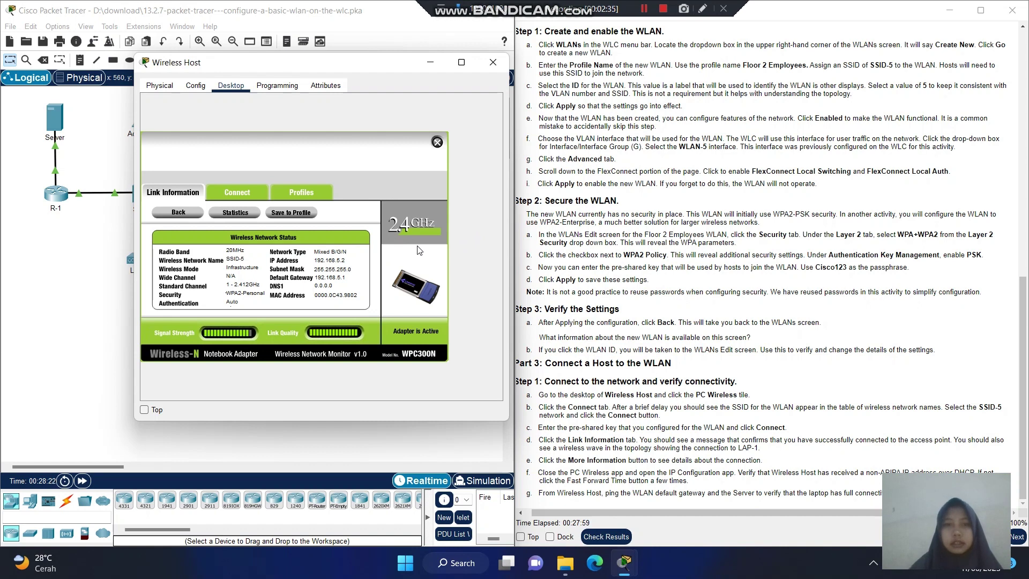
# Close PC Wireless, confirm DHCP address 192.168.5.2 in IP Configuration, then close it.
pyautogui.click(437, 143)
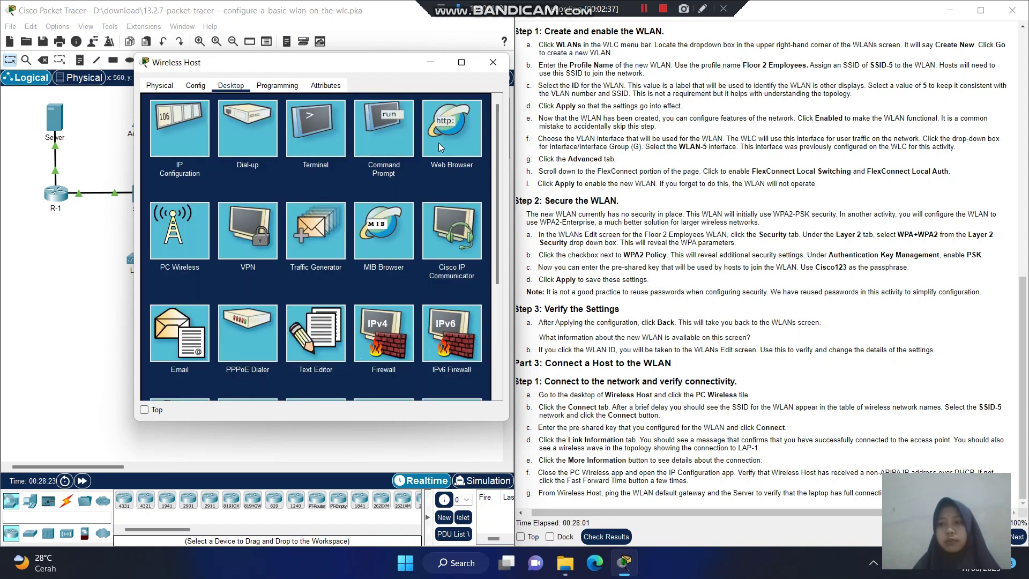
pyautogui.click(179, 132)
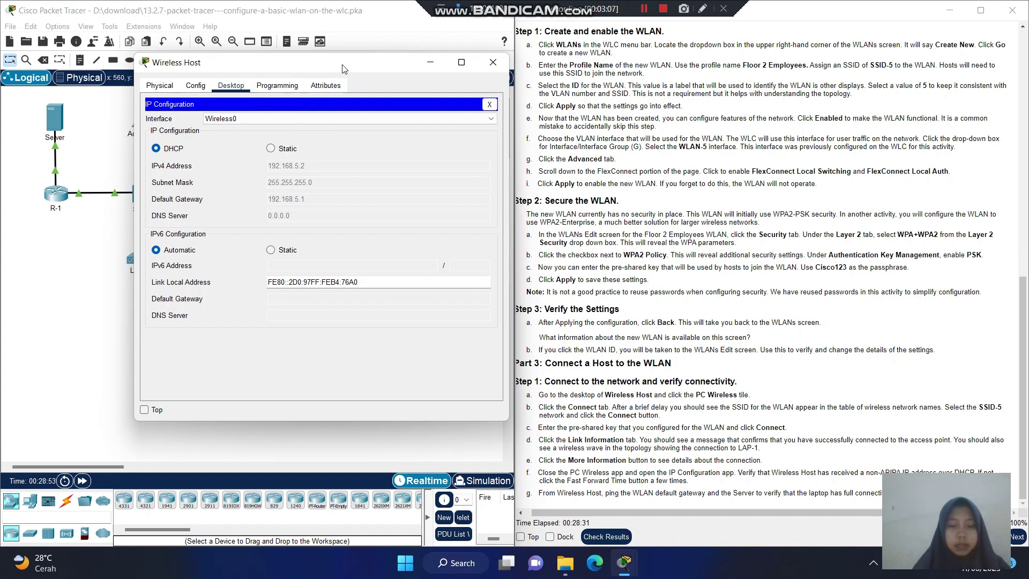
pyautogui.moveTo(344, 71); pyautogui.dragTo(607, 109)
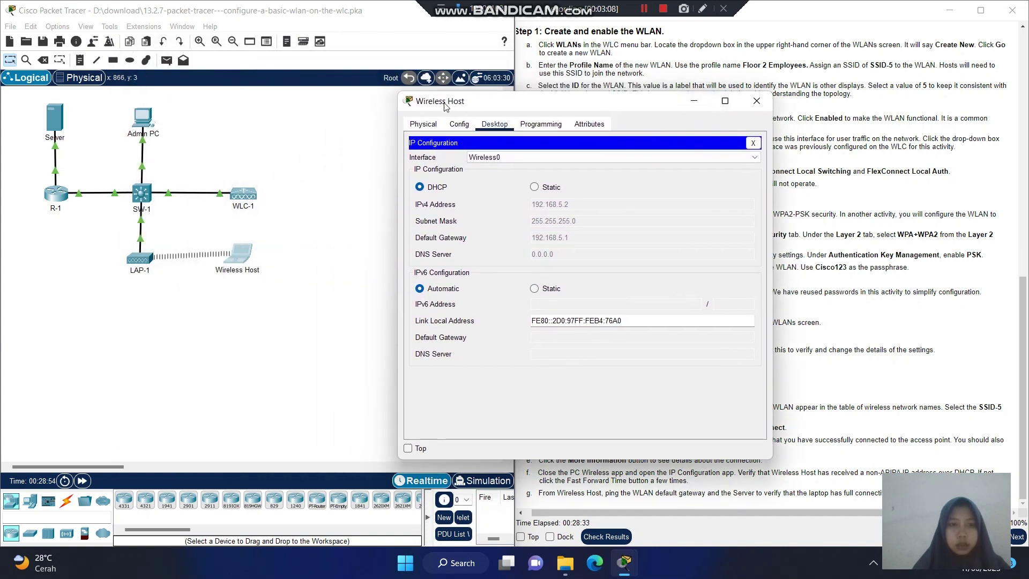
pyautogui.click(258, 264)
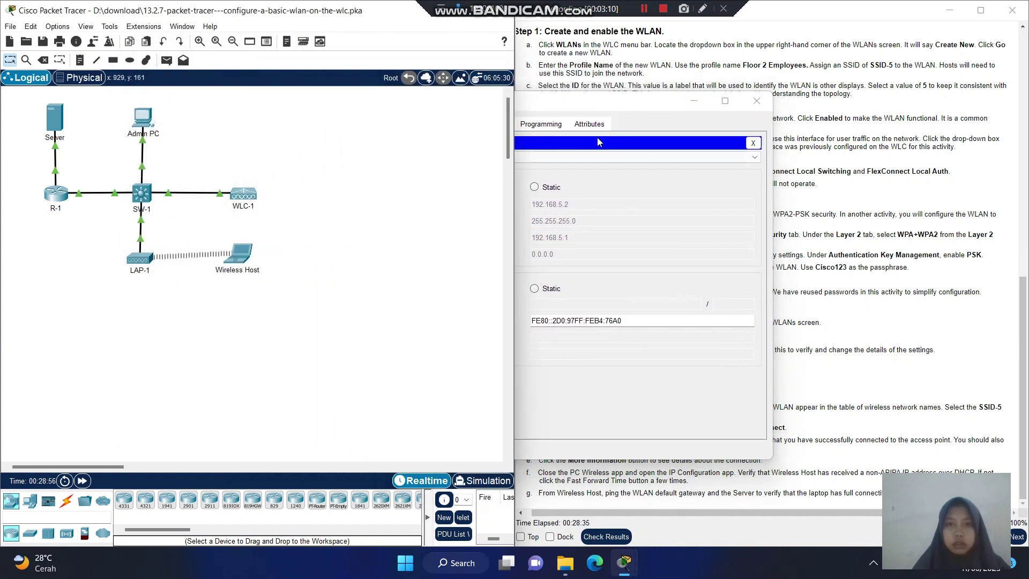
pyautogui.click(633, 111)
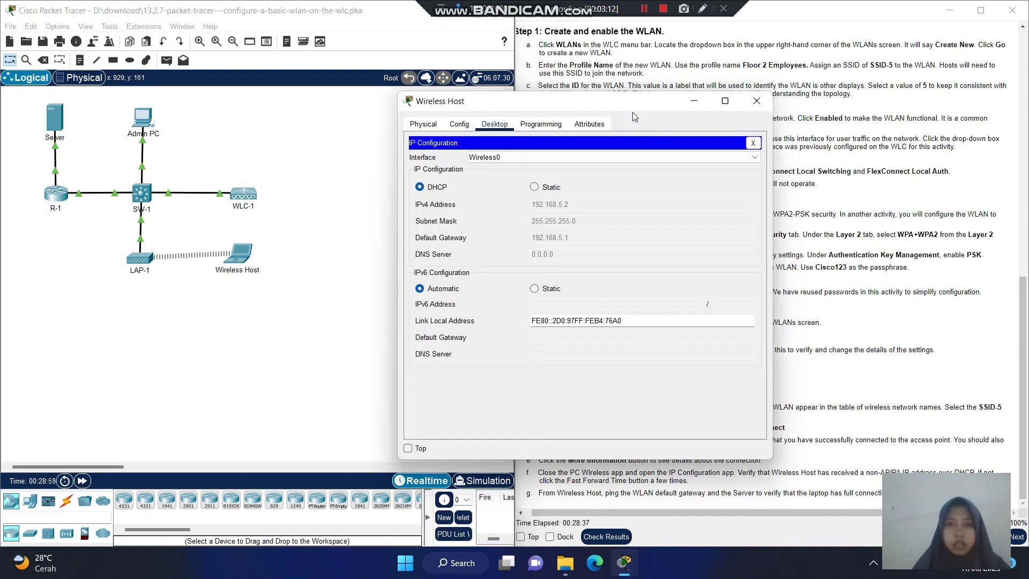
pyautogui.click(753, 143)
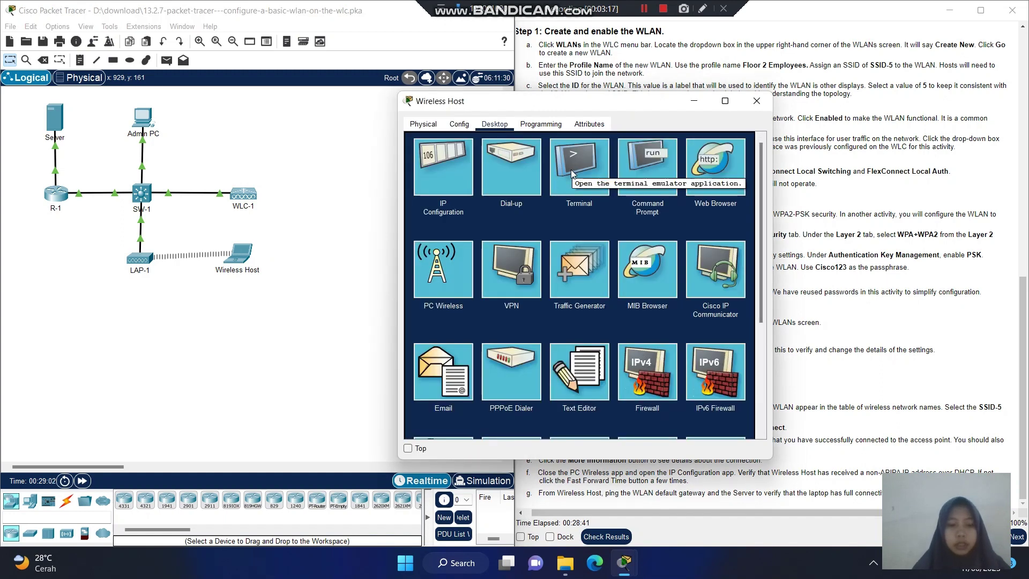
# Ping 172.31.1.254 from the Wireless Host command prompt, getting 3 of 4 replies.
pyautogui.click(641, 175)
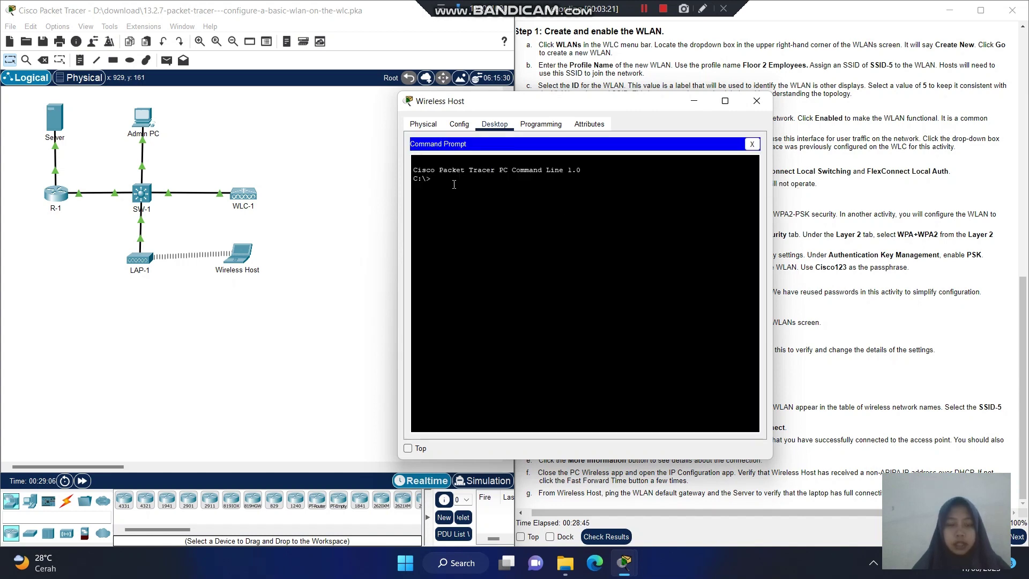
pyautogui.write('p')
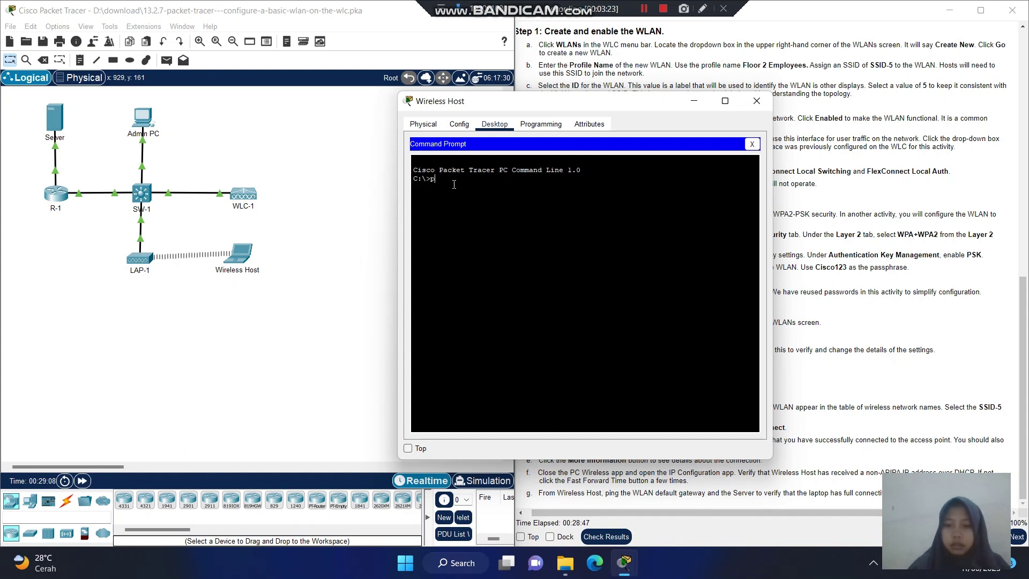
pyautogui.write('ing ')
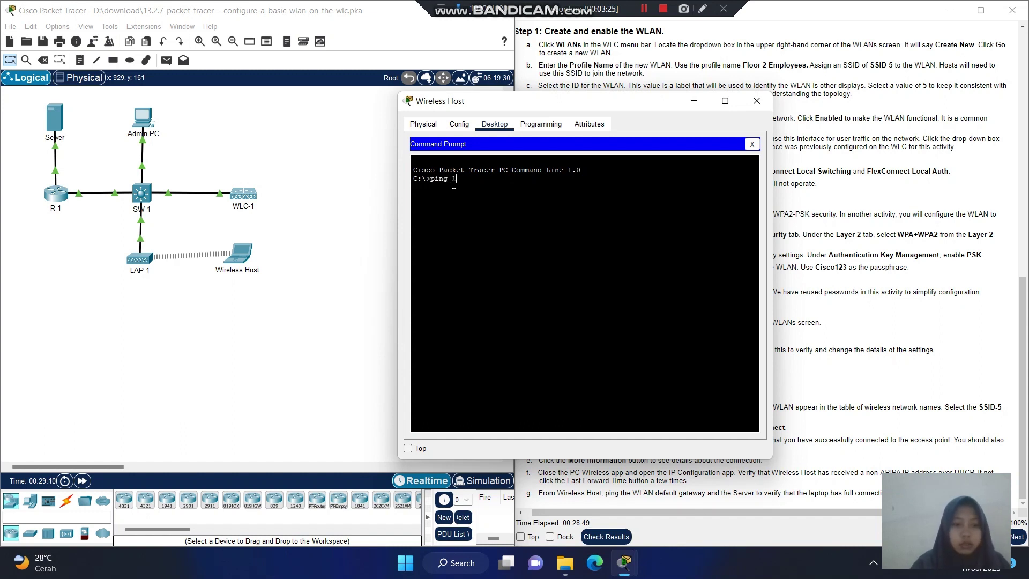
pyautogui.write('172')
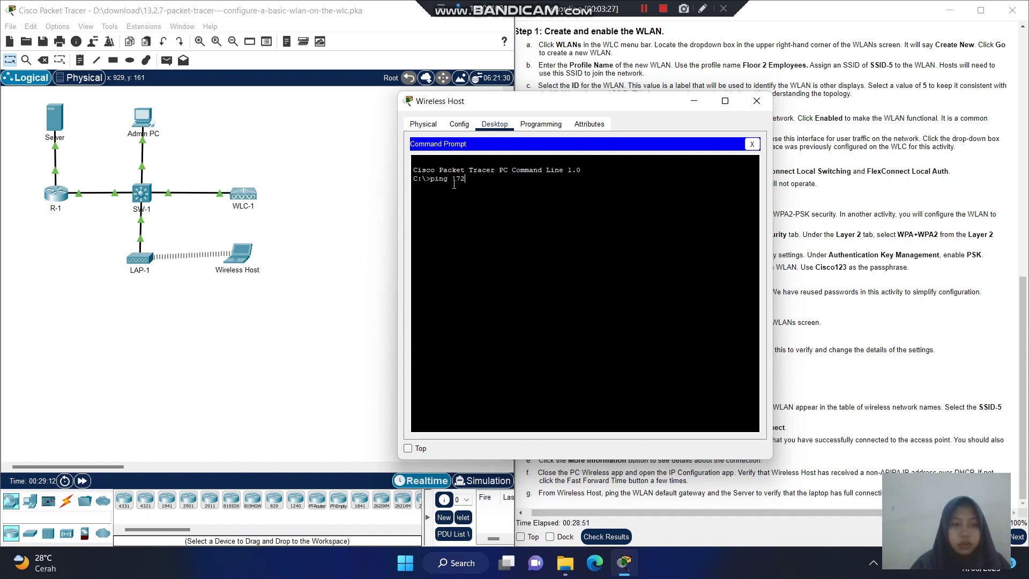
pyautogui.write('.')
pyautogui.write('1.1.254')
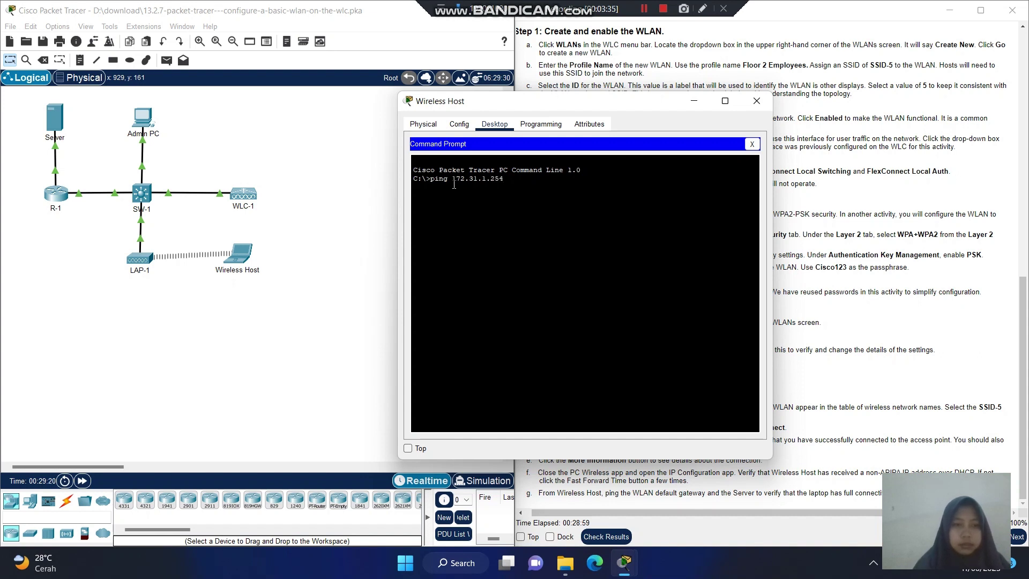
pyautogui.press('Return')
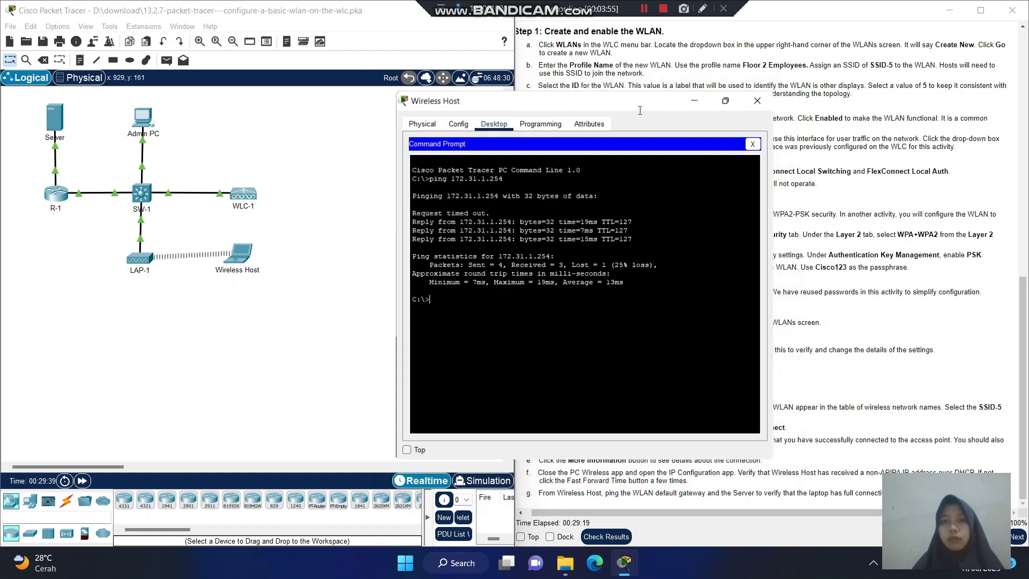
# Resize and reposition the Wireless Host window, then close it.
pyautogui.doubleClick(620, 108)
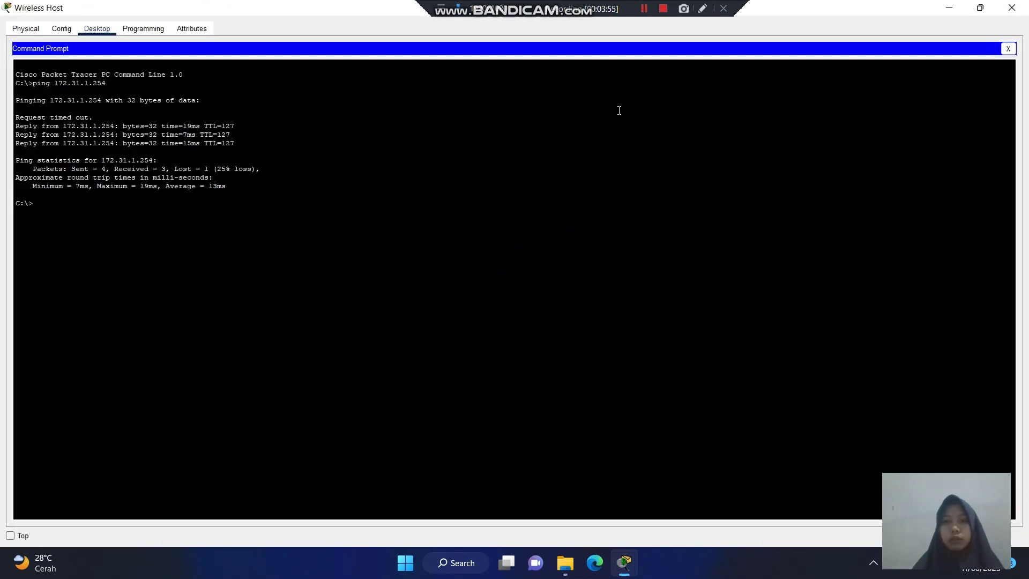
pyautogui.click(981, 6)
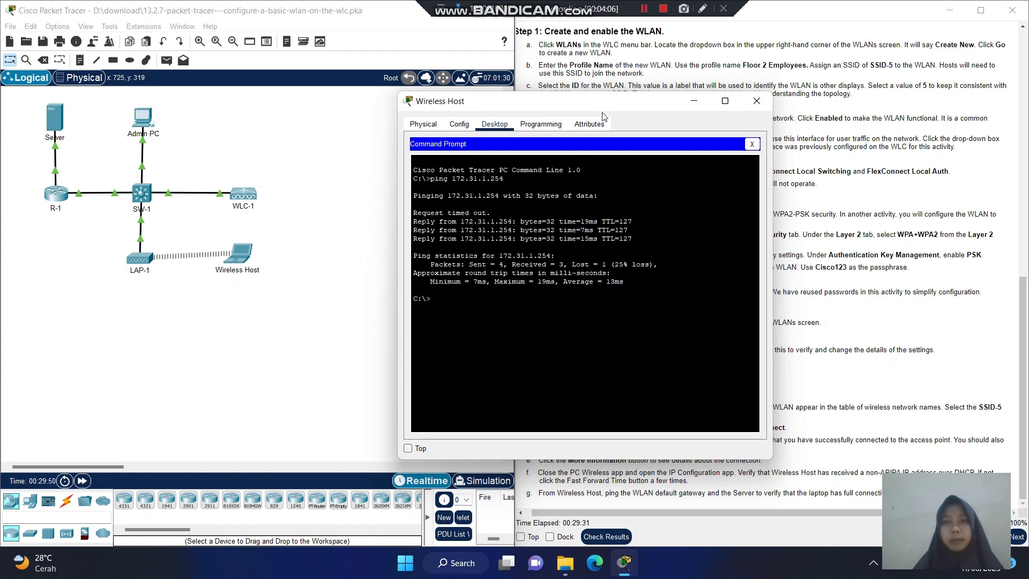
pyautogui.moveTo(599, 110); pyautogui.dragTo(429, 121)
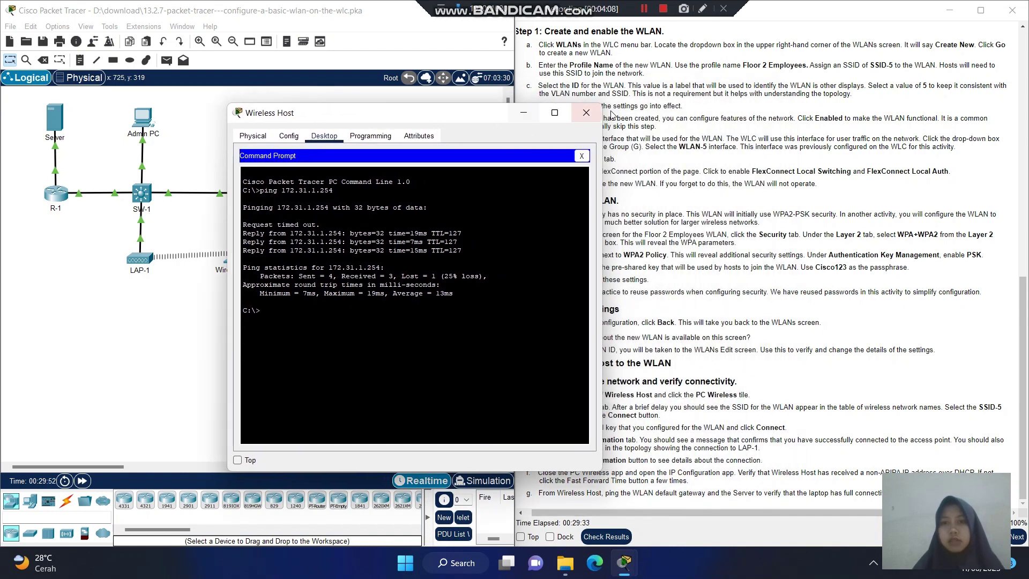
pyautogui.click(586, 112)
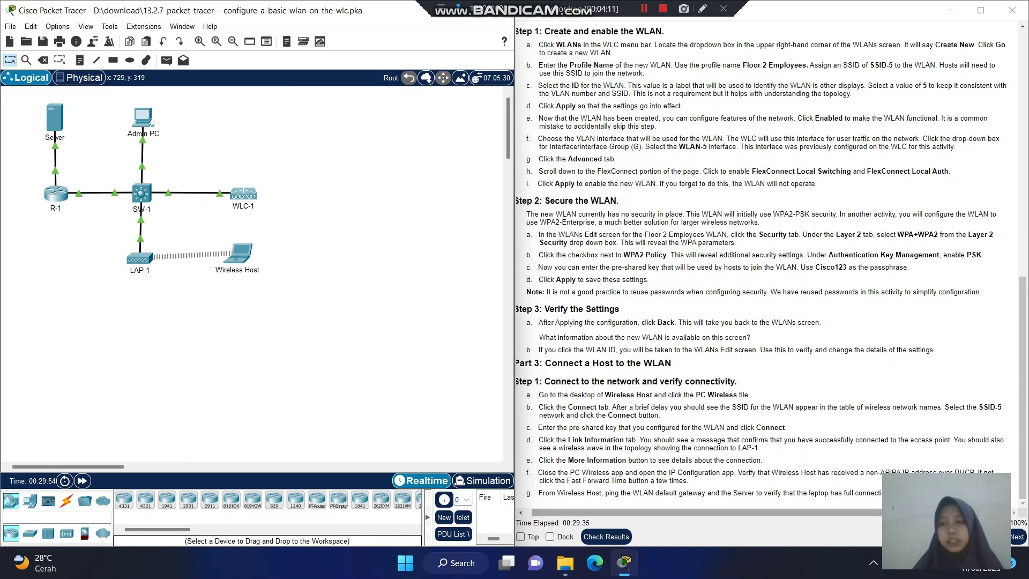
# Check the activity results, confirm 9/9 on Assessment Items, and close the results window.
pyautogui.click(603, 537)
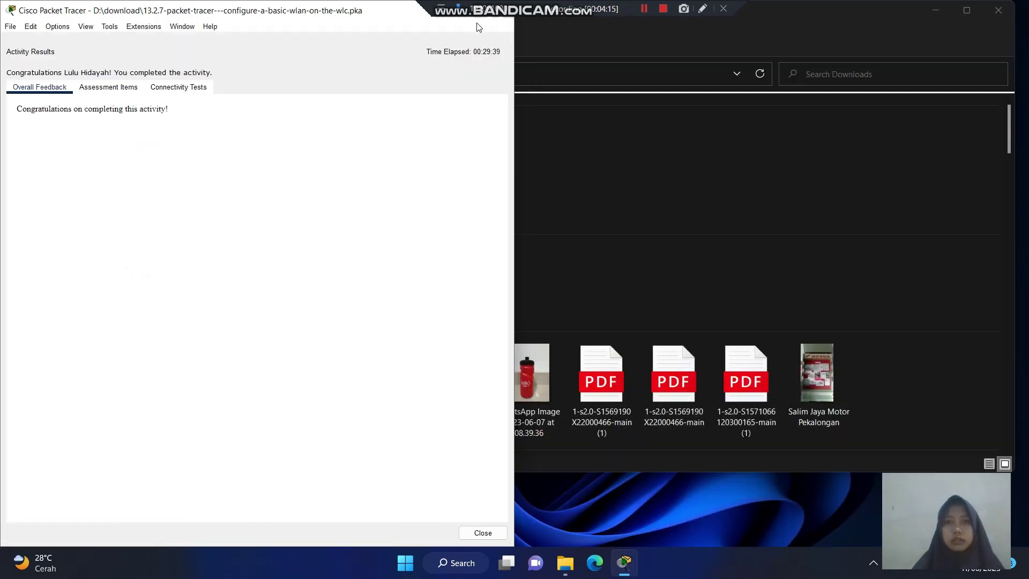
pyautogui.click(671, 4)
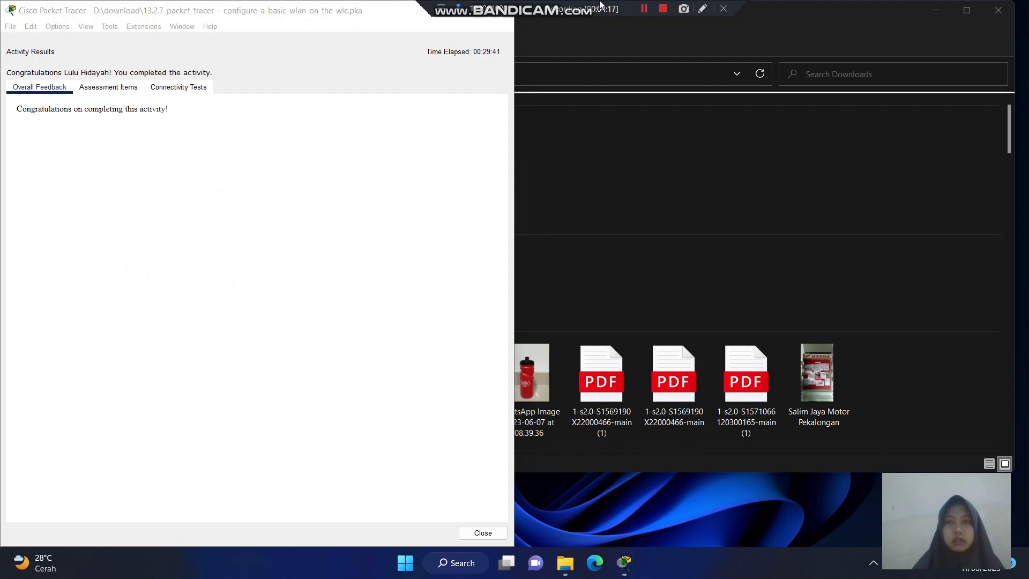
pyautogui.click(468, 10)
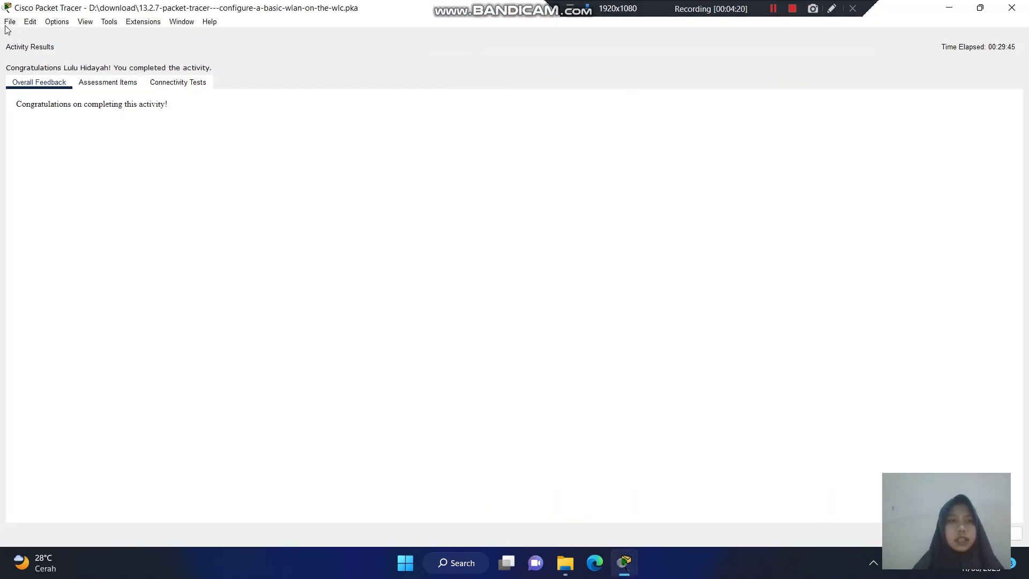
pyautogui.click(101, 87)
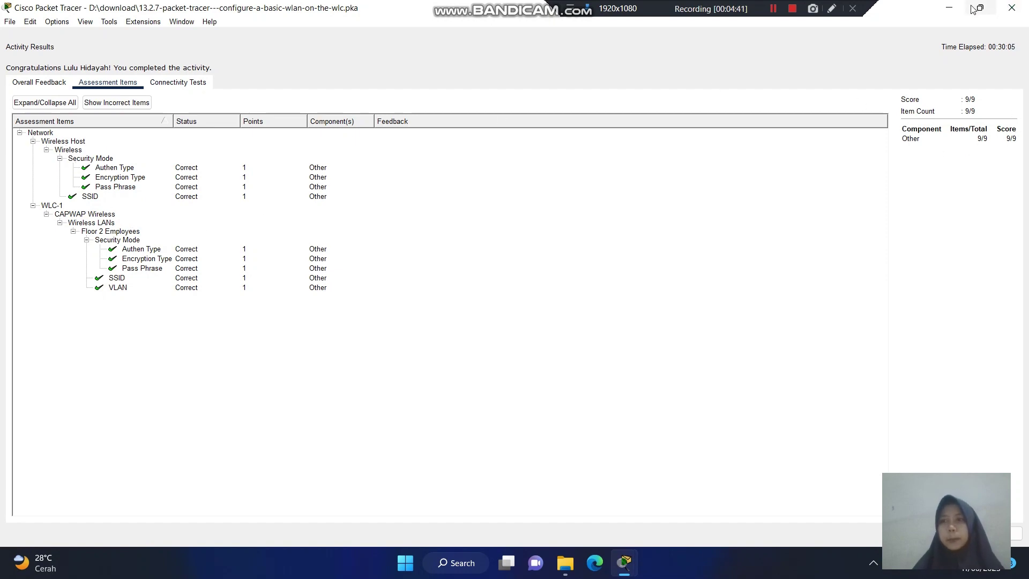
pyautogui.click(1012, 8)
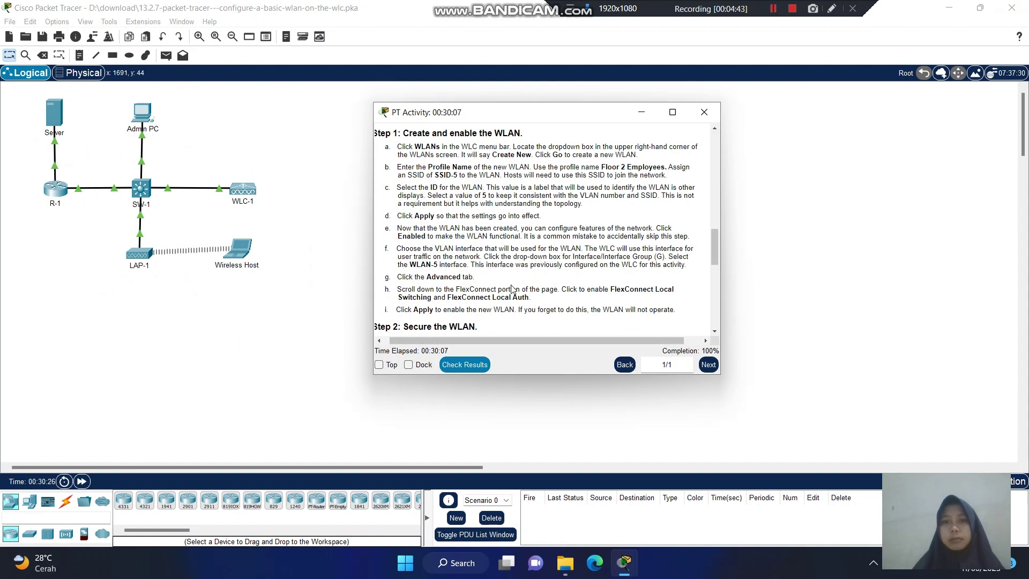